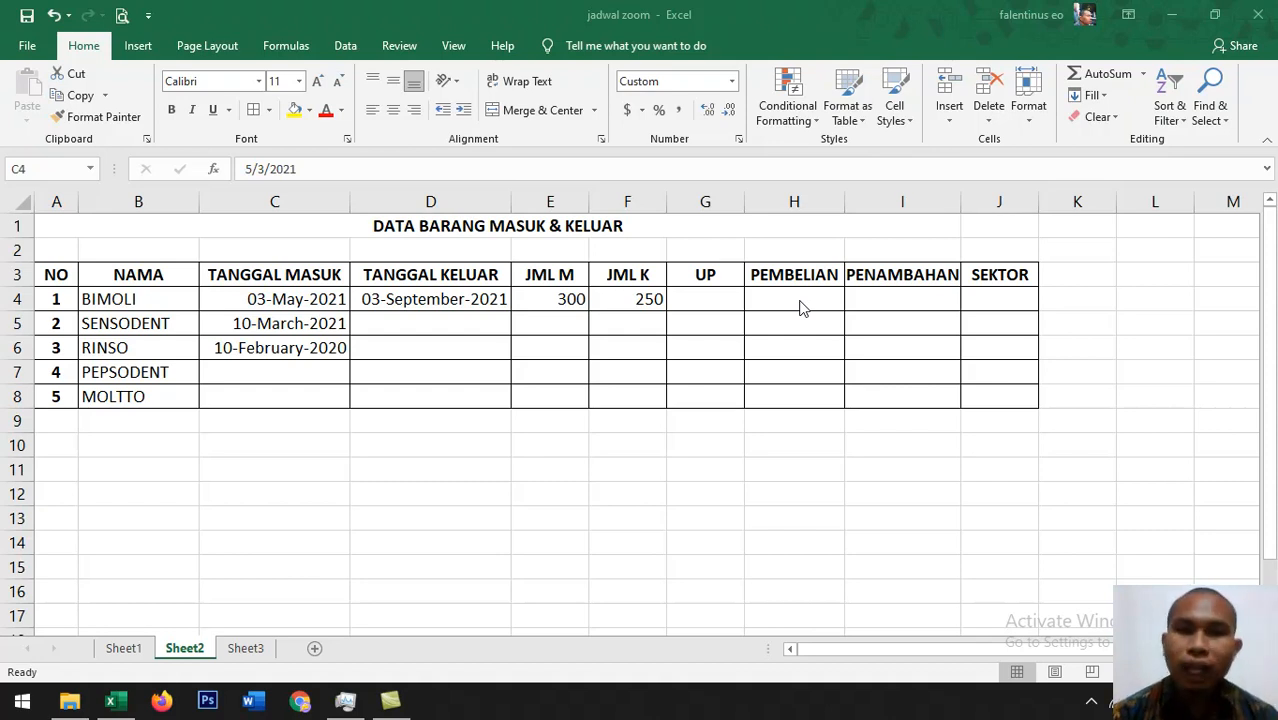
# Step: Clear the existing dates from cells C4:D6 in the TANGGAL MASUK and TANGGAL KELUAR columns
pyautogui.click(800, 301)
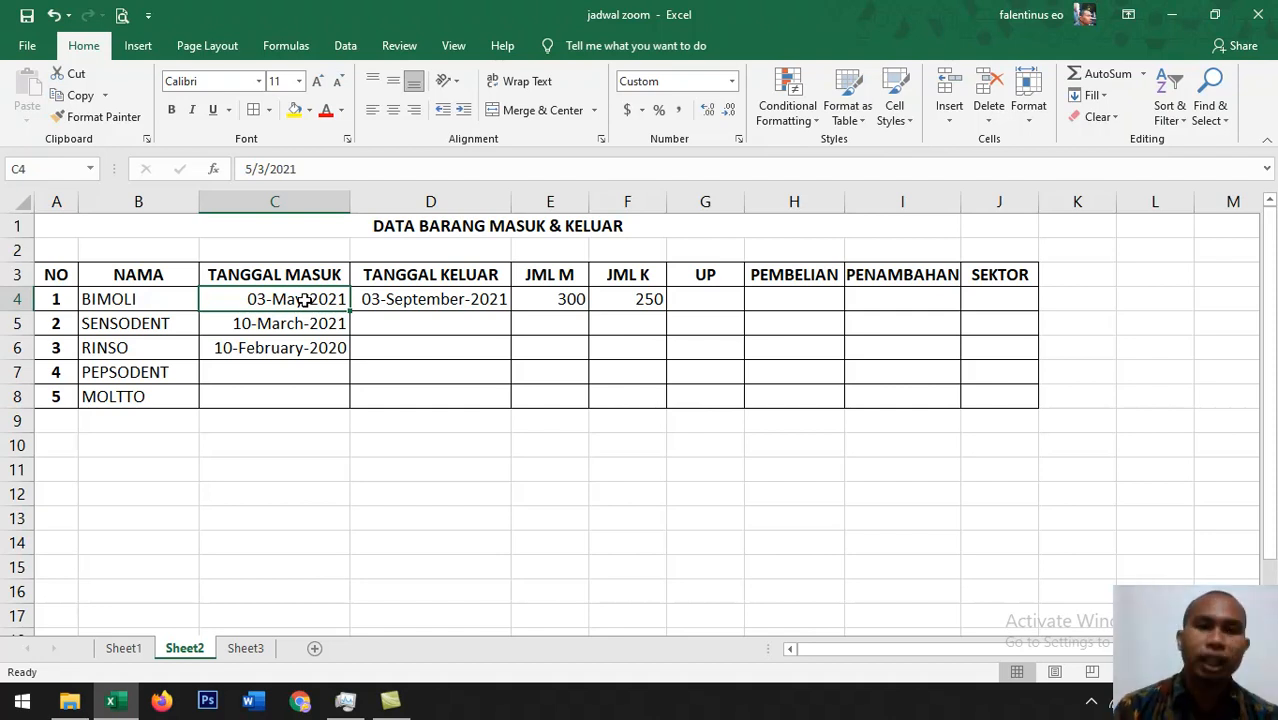
pyautogui.hotkey('shift', 'Down')
pyautogui.hotkey('shift', 'Down')
pyautogui.hotkey('shift', 'Right')
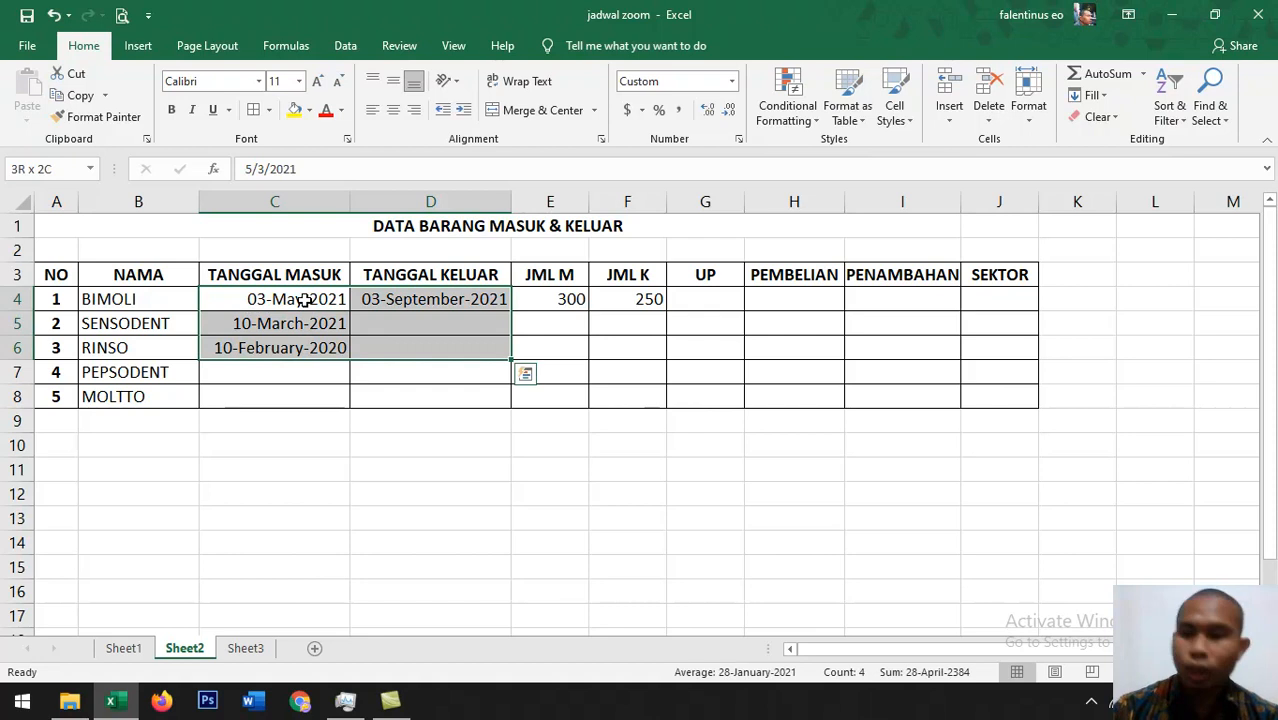
pyautogui.press('Delete')
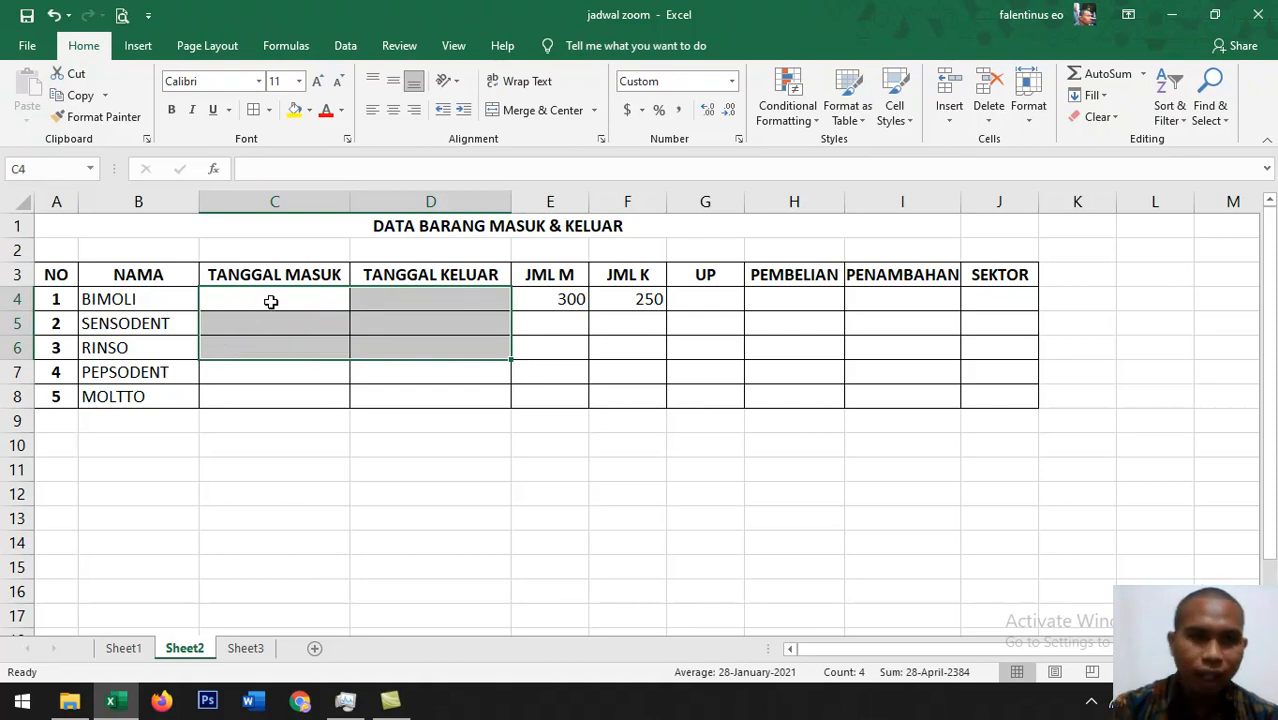
# Step: Apply the custom number format m/d/yyyy to the TANGGAL MASUK cells C4:C8
pyautogui.click(271, 301)
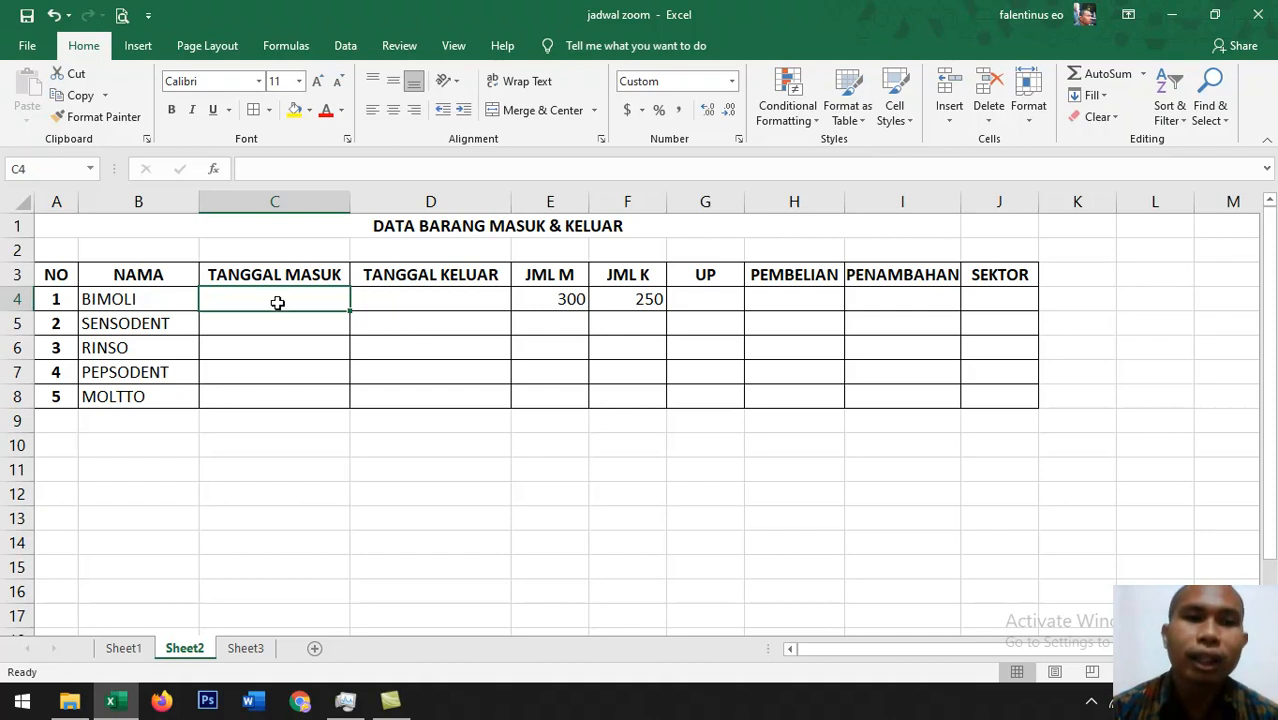
pyautogui.moveTo(297, 303); pyautogui.dragTo(287, 400)
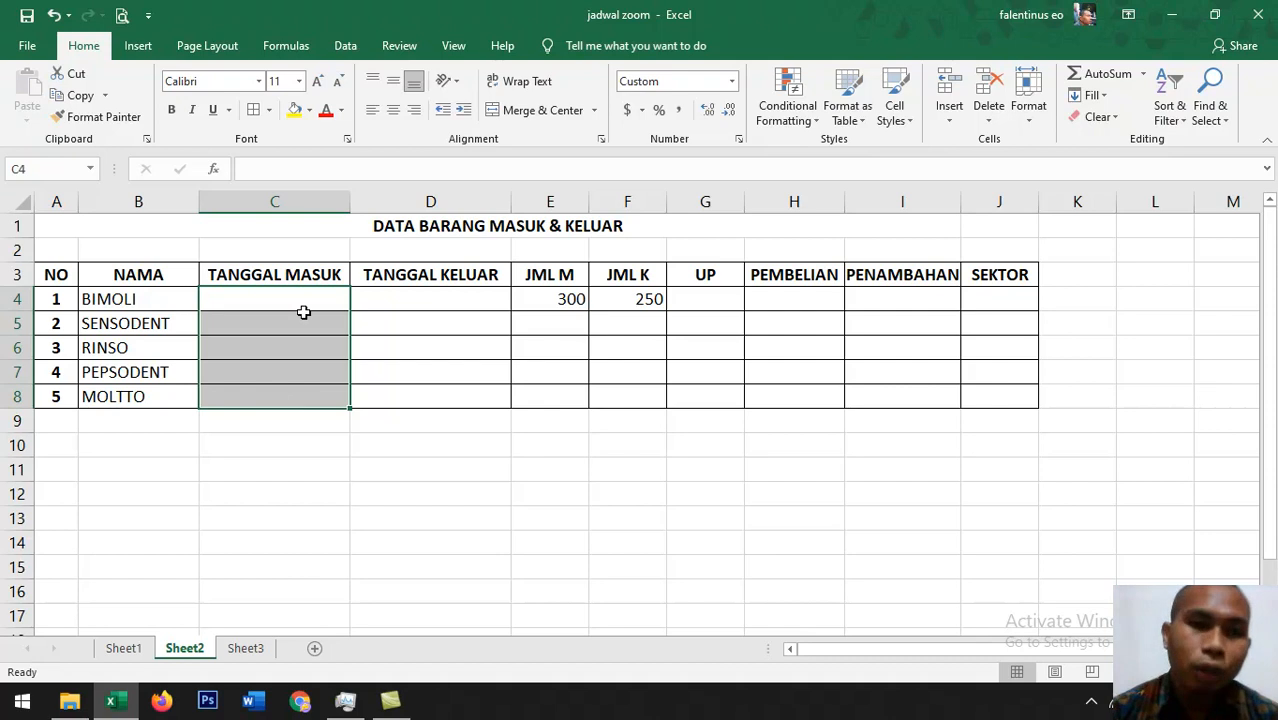
pyautogui.moveTo(302, 292); pyautogui.dragTo(287, 409)
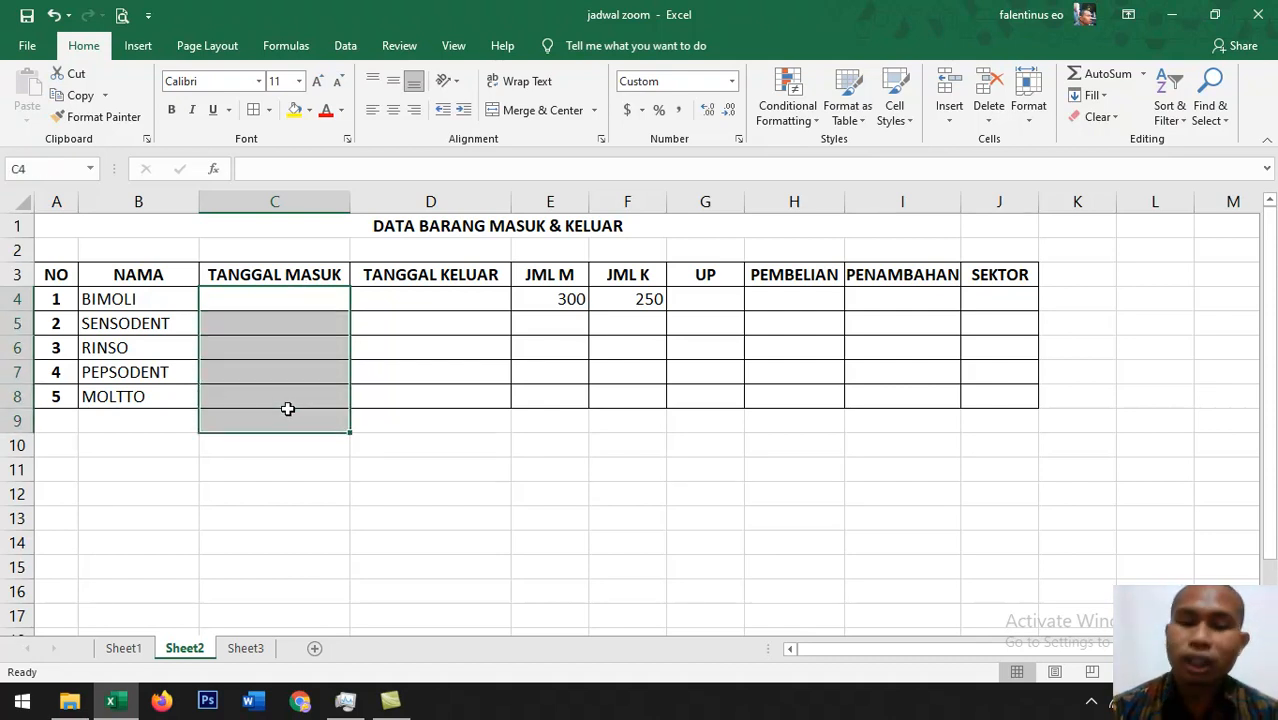
pyautogui.hotkey('shift', 'Up')
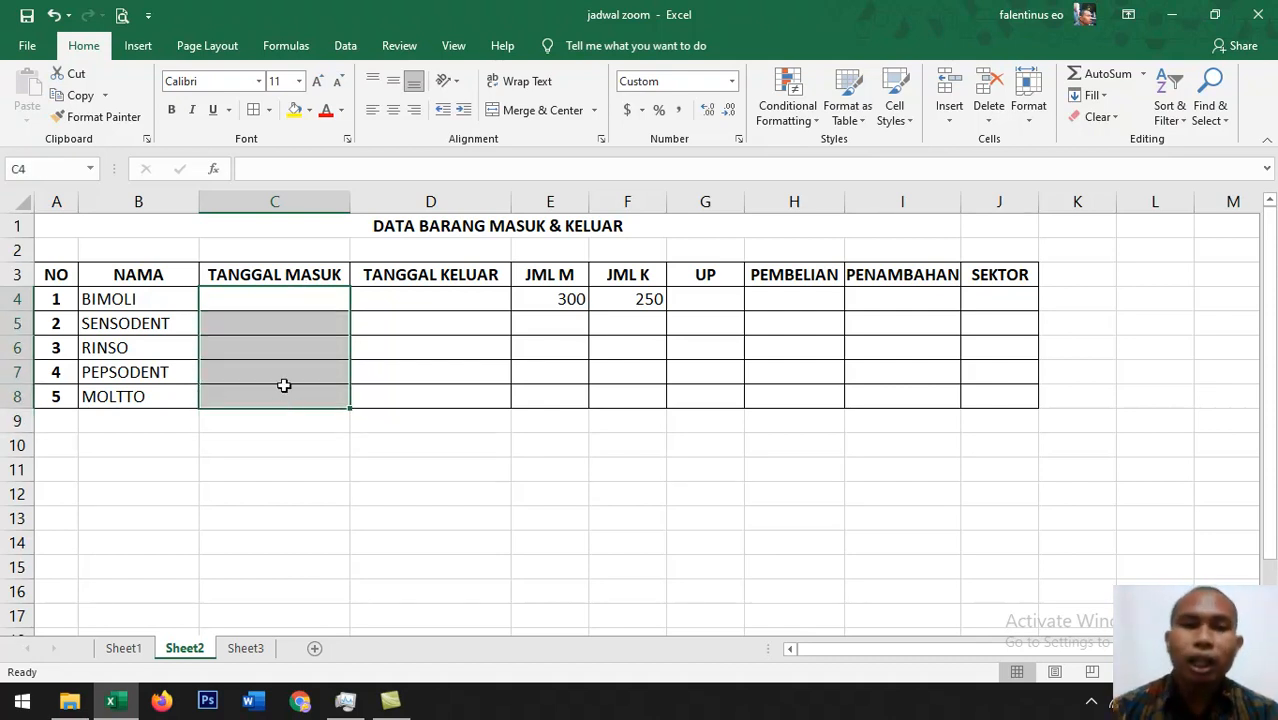
pyautogui.rightClick(286, 350)
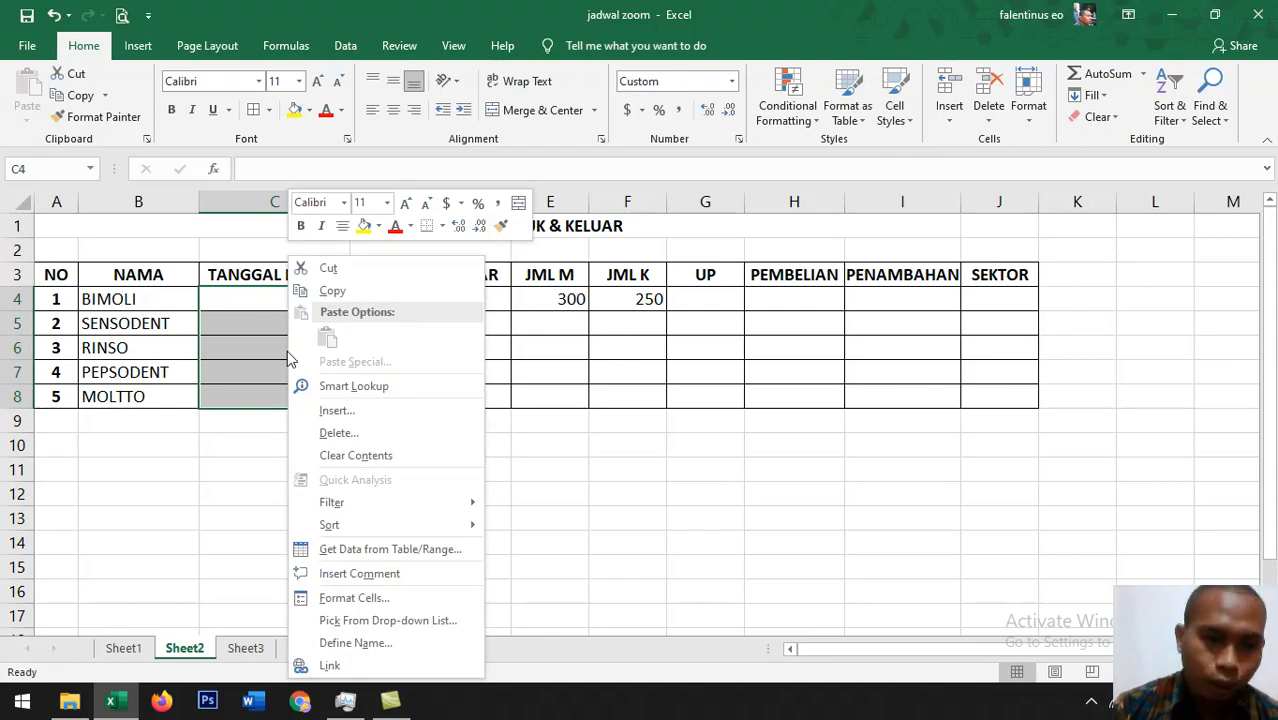
pyautogui.click(336, 596)
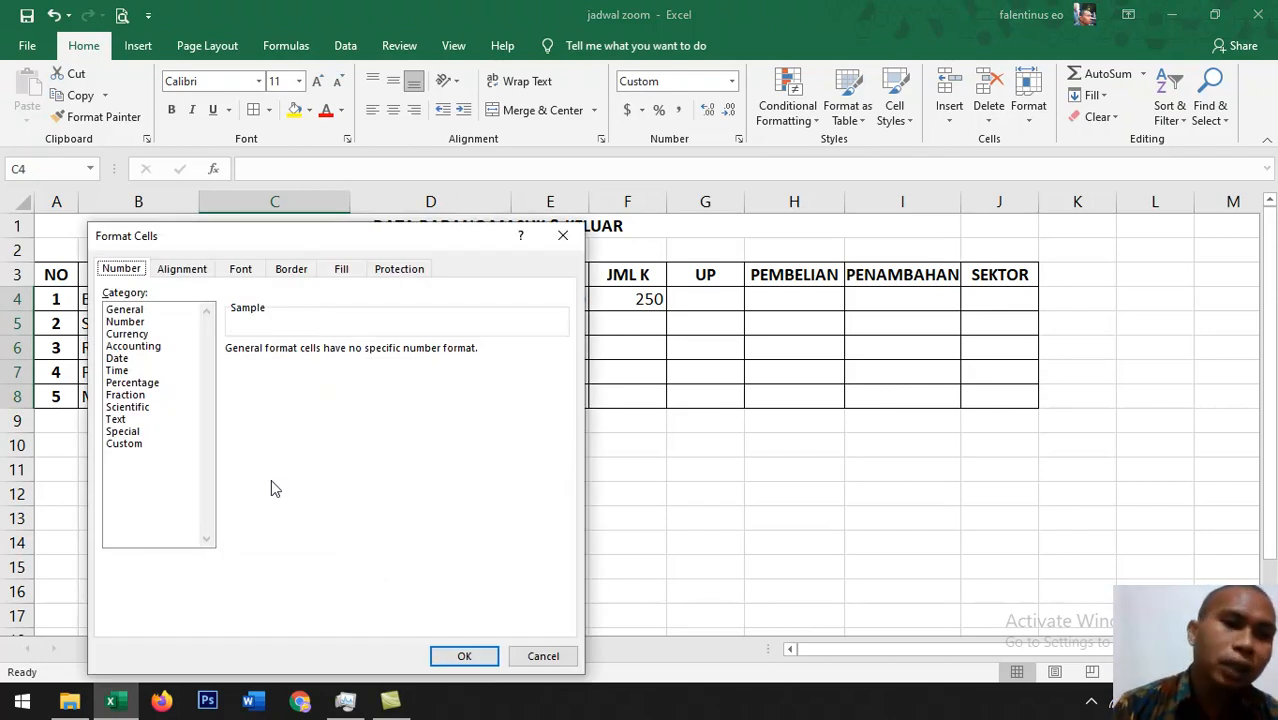
pyautogui.click(142, 445)
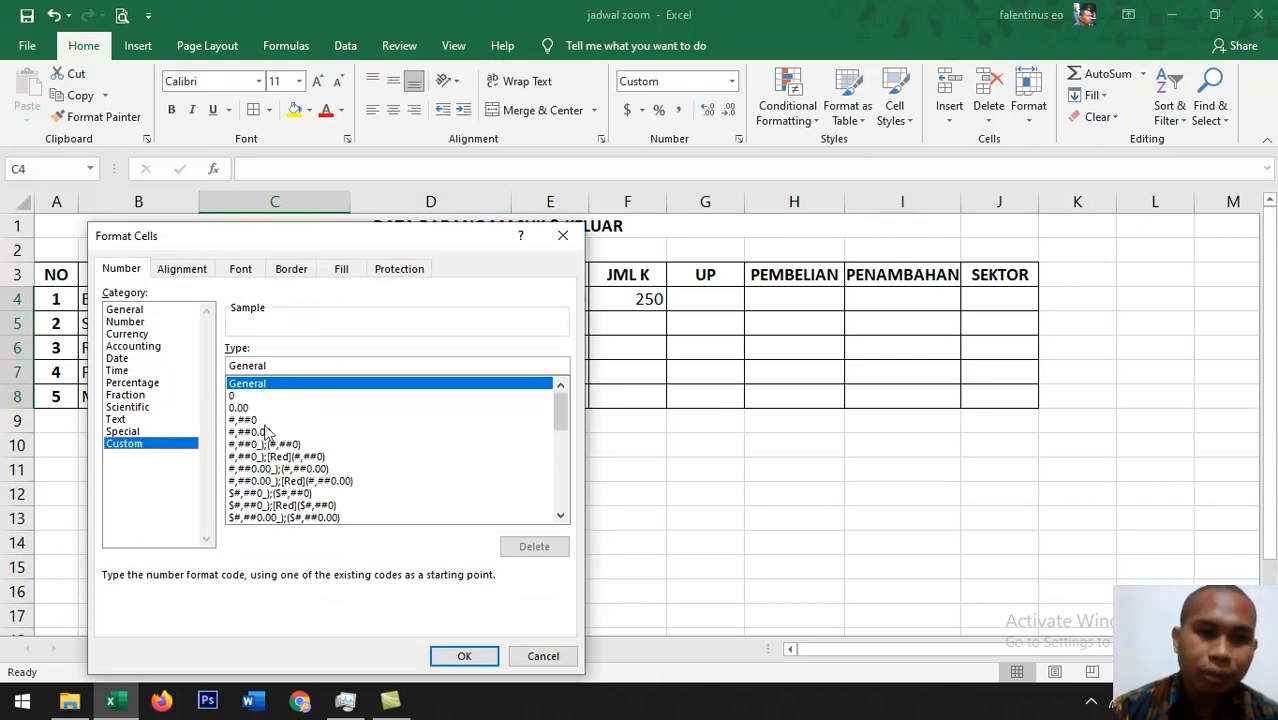
pyautogui.moveTo(560, 425); pyautogui.dragTo(556, 470)
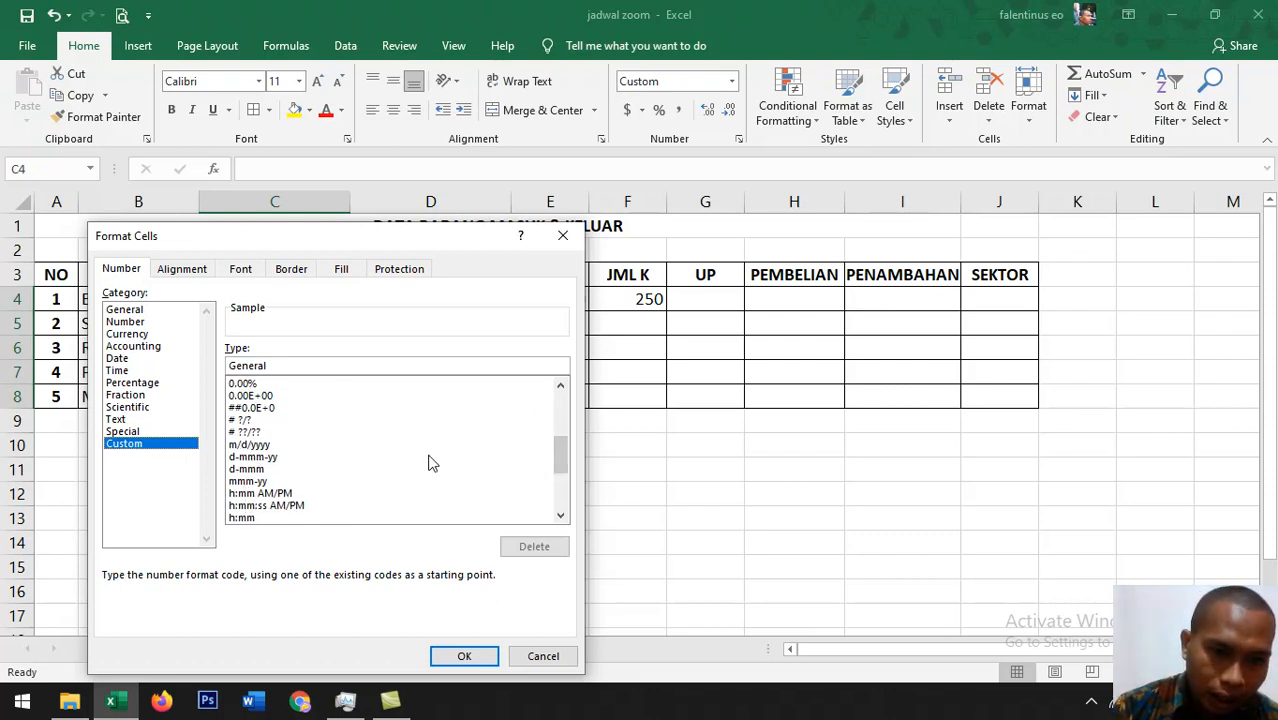
pyautogui.moveTo(565, 458)
pyautogui.mouseDown()
pyautogui.moveTo(558, 490)
pyautogui.moveTo(559, 478)
pyautogui.mouseUp()
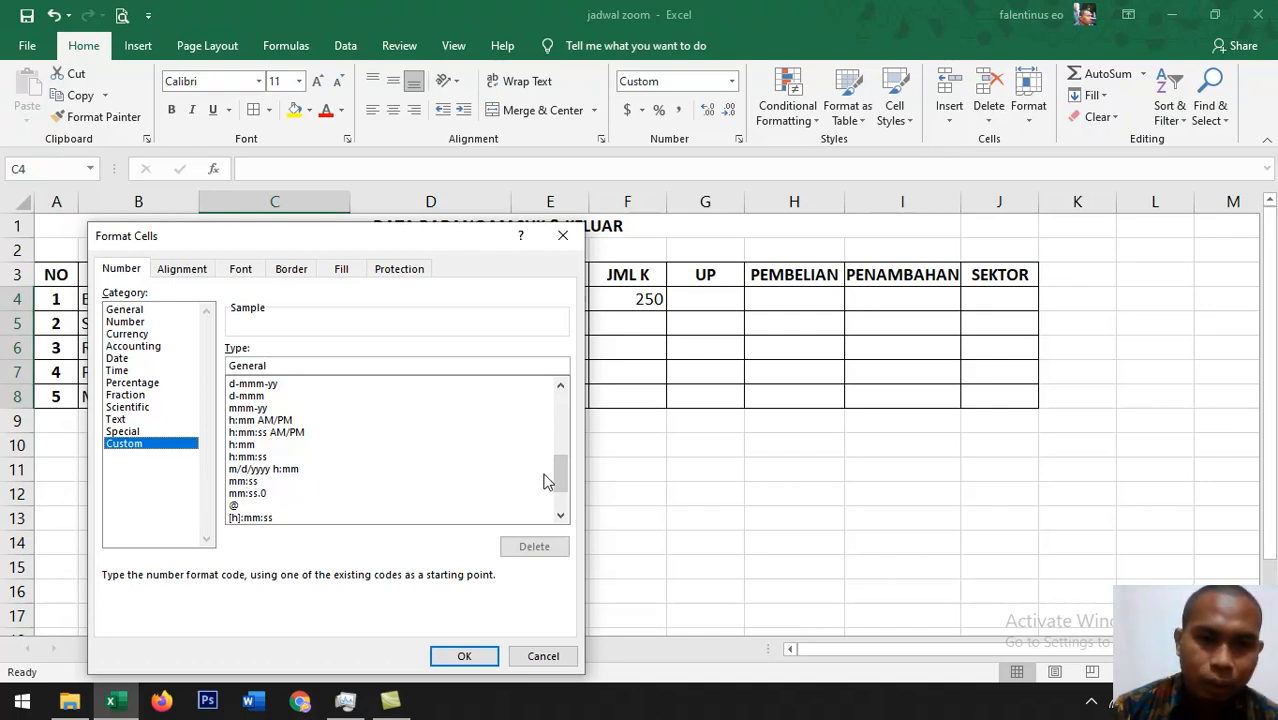
pyautogui.moveTo(559, 471); pyautogui.dragTo(559, 466)
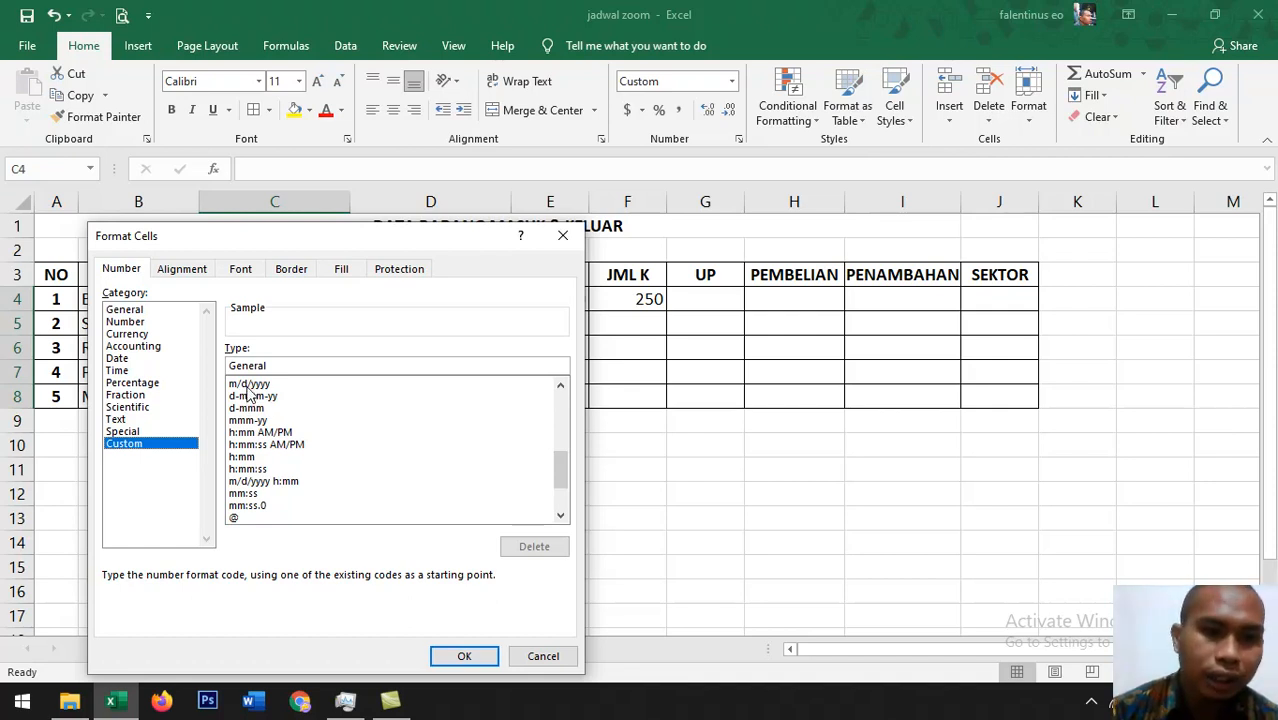
pyautogui.click(248, 387)
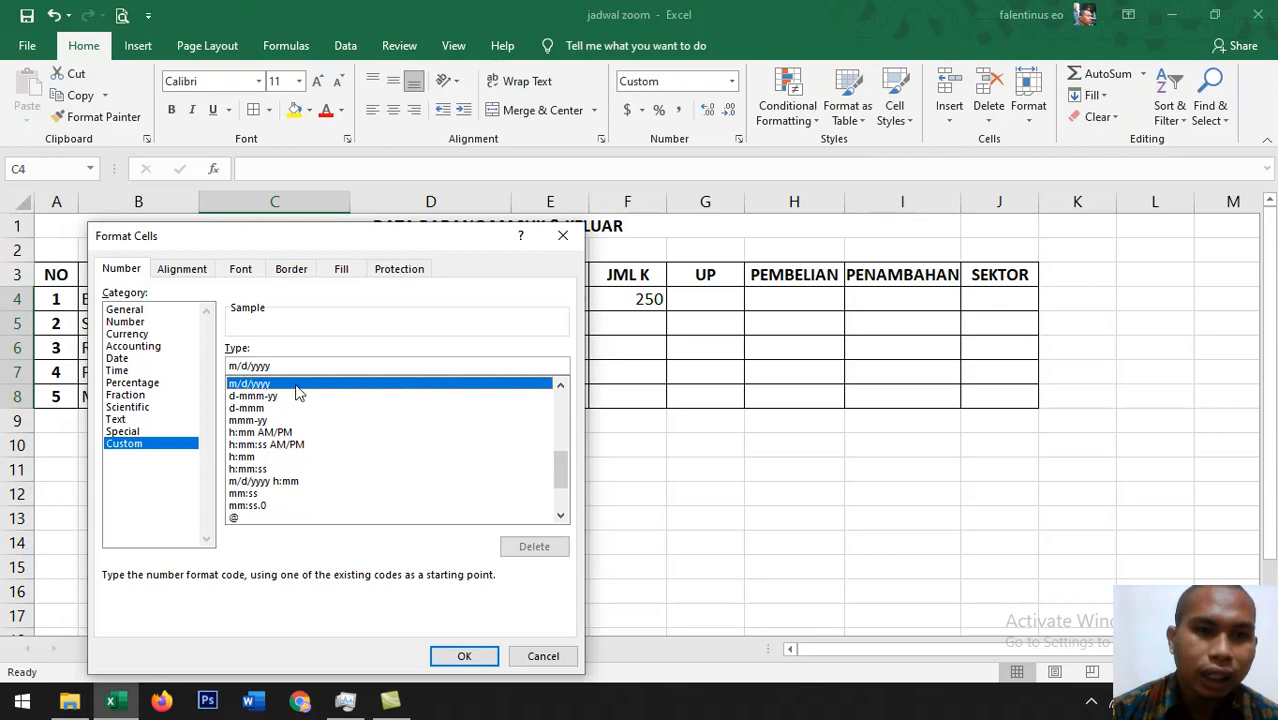
pyautogui.click(462, 655)
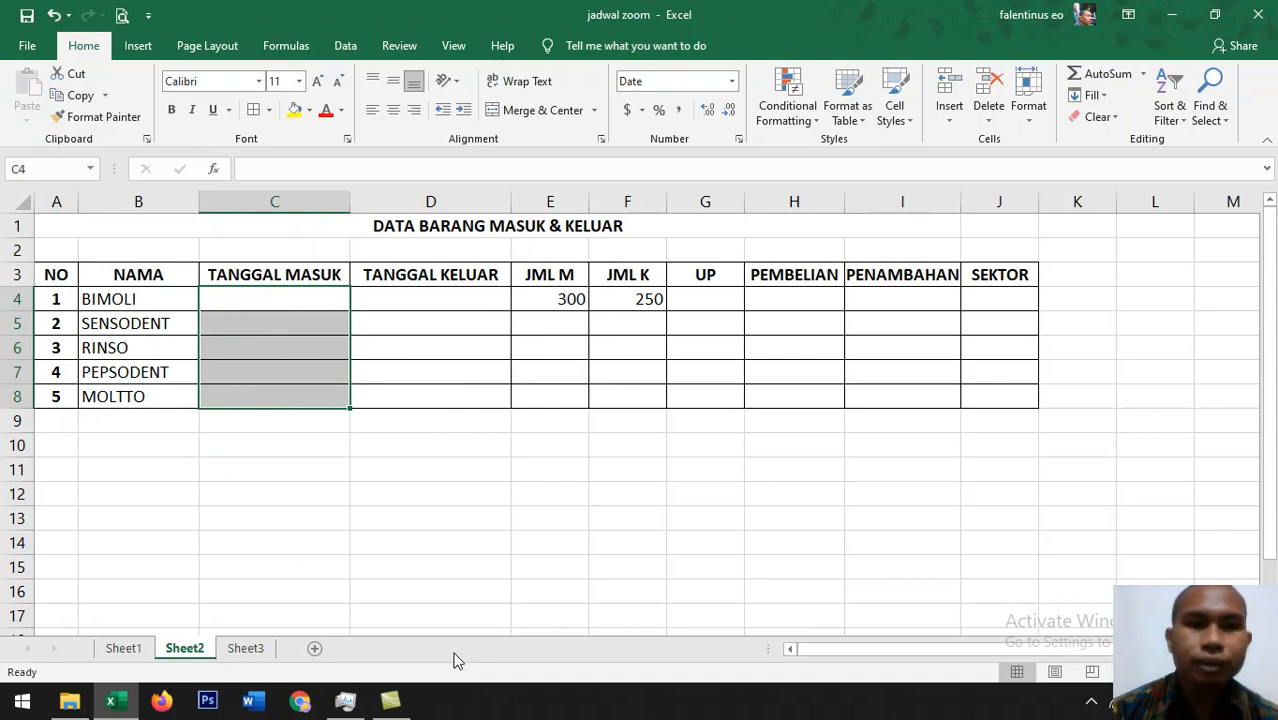
# Step: Open the cell formatting for C4:C8 and choose the custom format d-mmm-yy as the starting code
pyautogui.rightClick(276, 353)
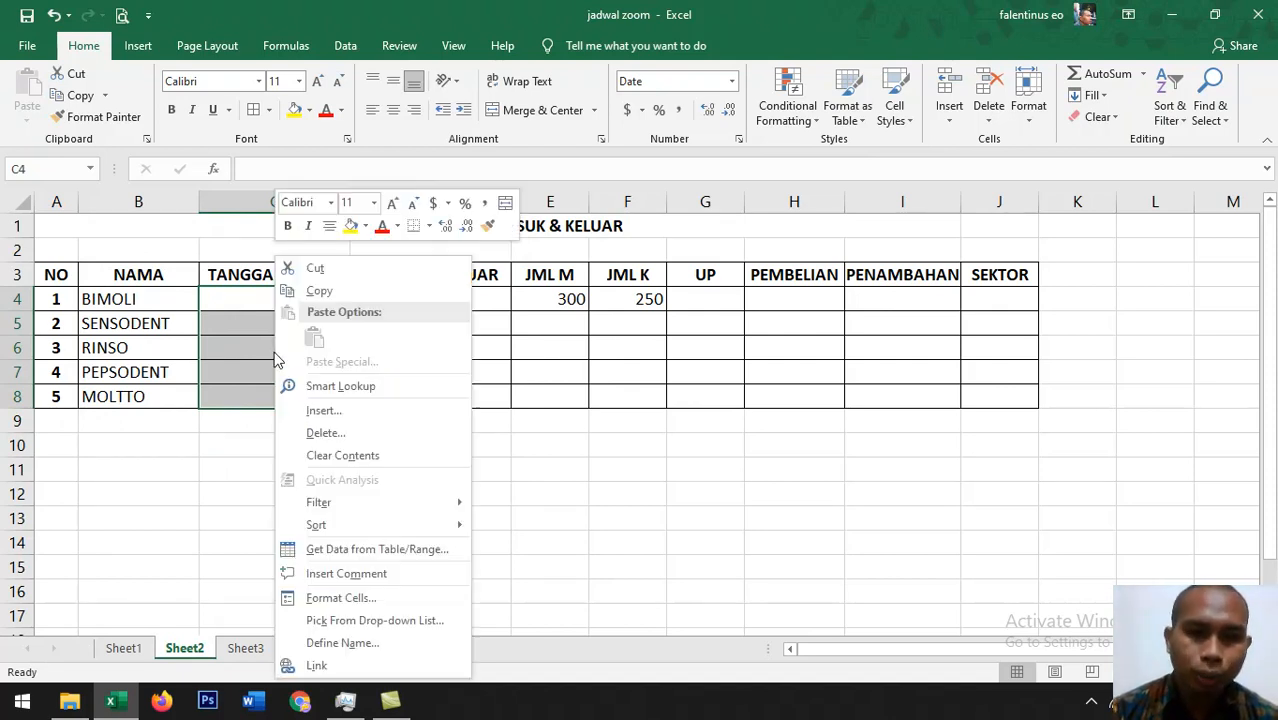
pyautogui.click(320, 600)
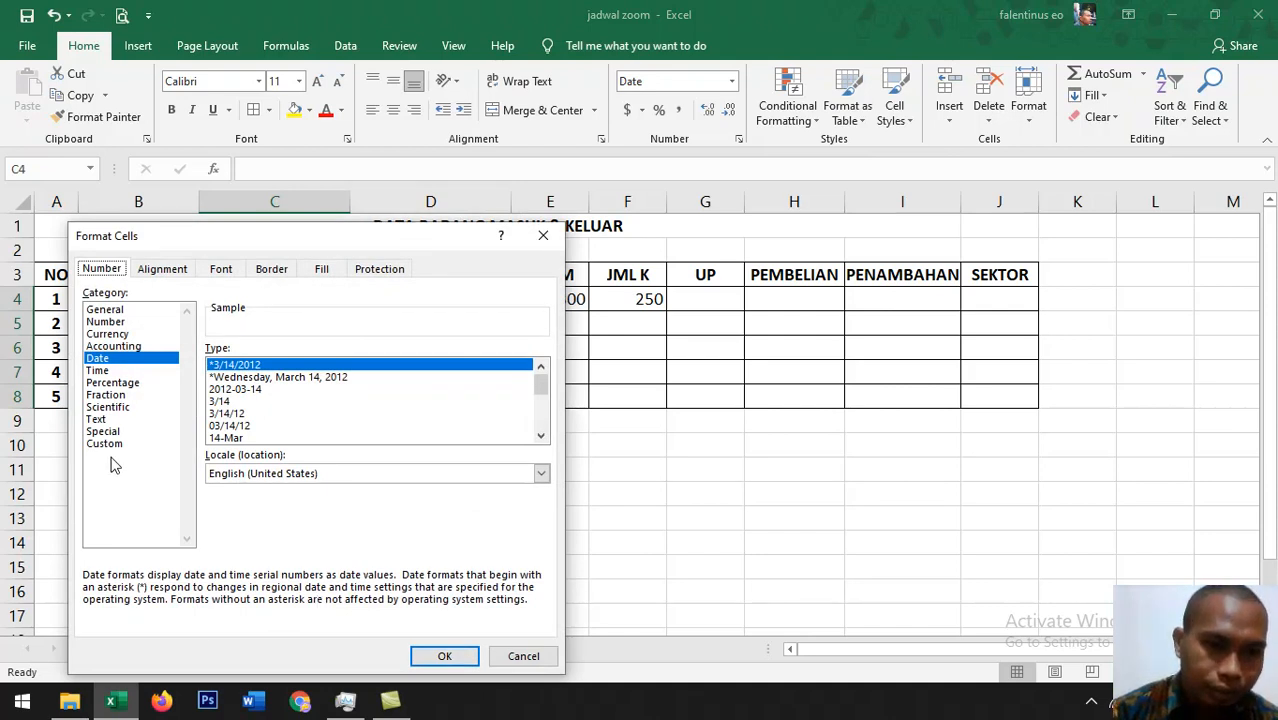
pyautogui.click(111, 443)
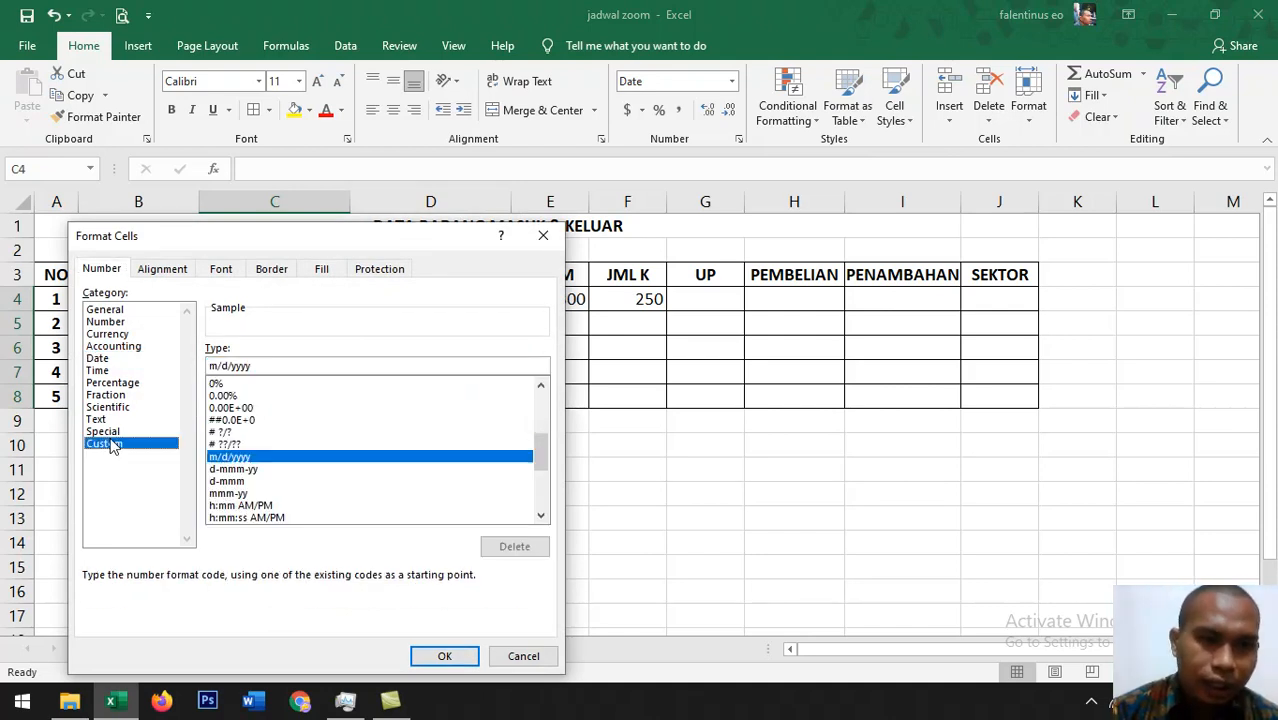
pyautogui.click(218, 366)
pyautogui.write('MM')
pyautogui.press('BackSpace')
pyautogui.press('BackSpace')
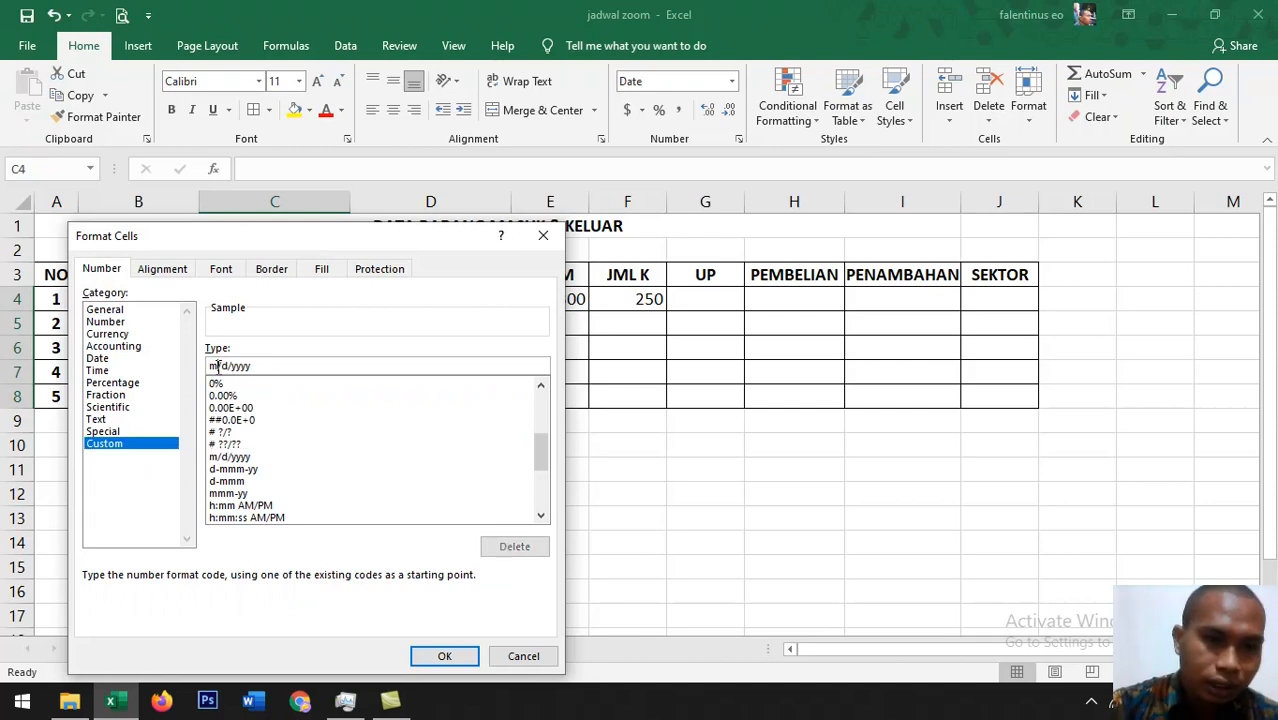
pyautogui.click(230, 469)
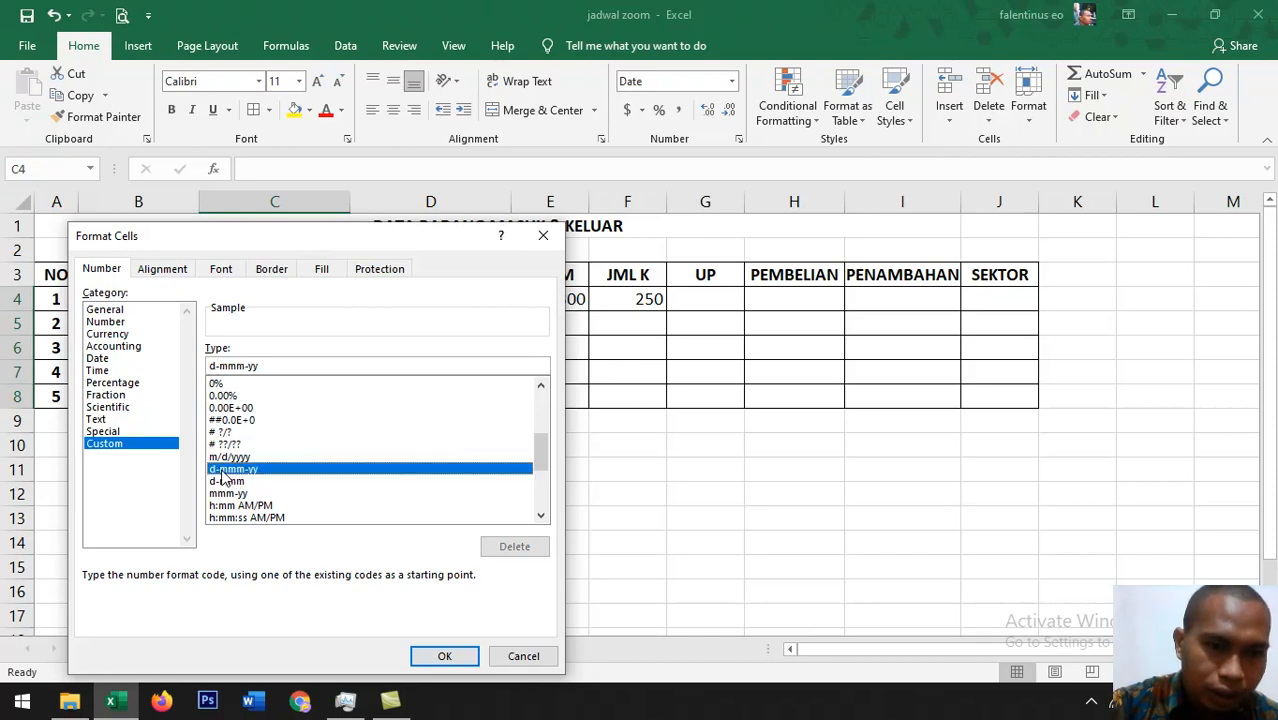
# Step: Edit the custom format code to dd-mmmm-yyy and apply it to the TANGGAL MASUK cells C4:C8
pyautogui.click(217, 366)
pyautogui.write('d')
pyautogui.press('BackSpace')
pyautogui.write('d')
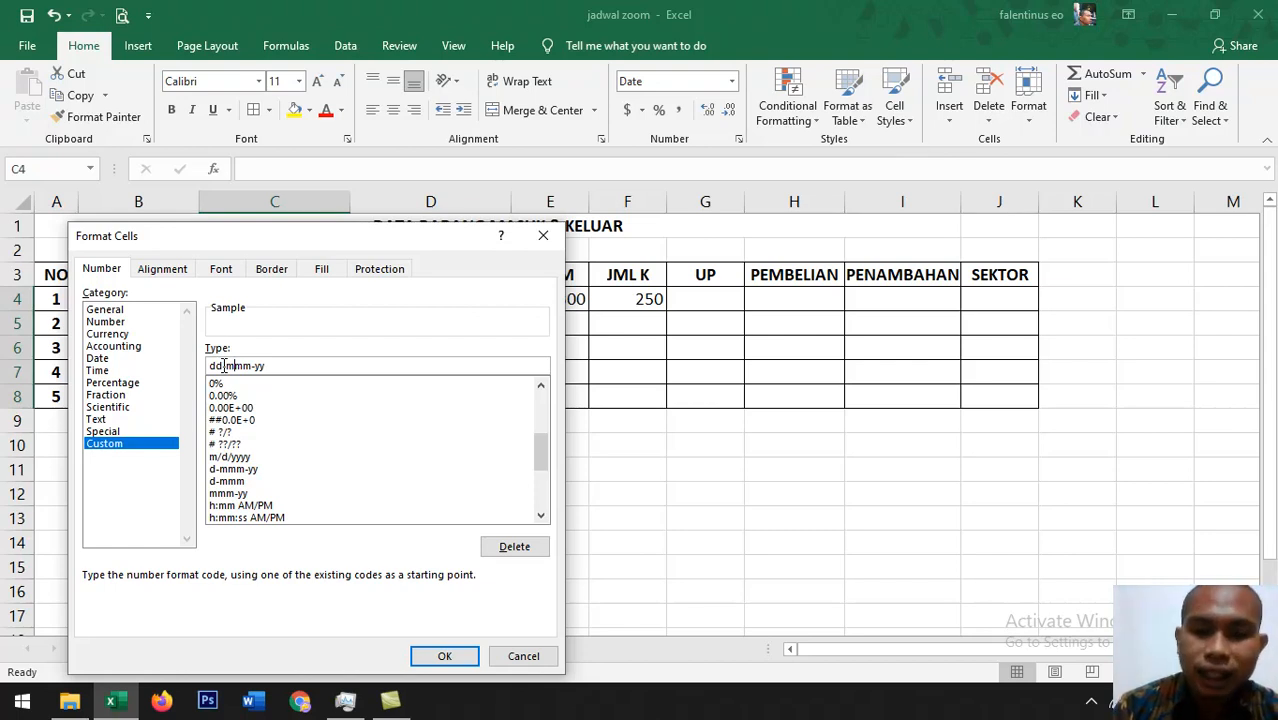
pyautogui.write('m')
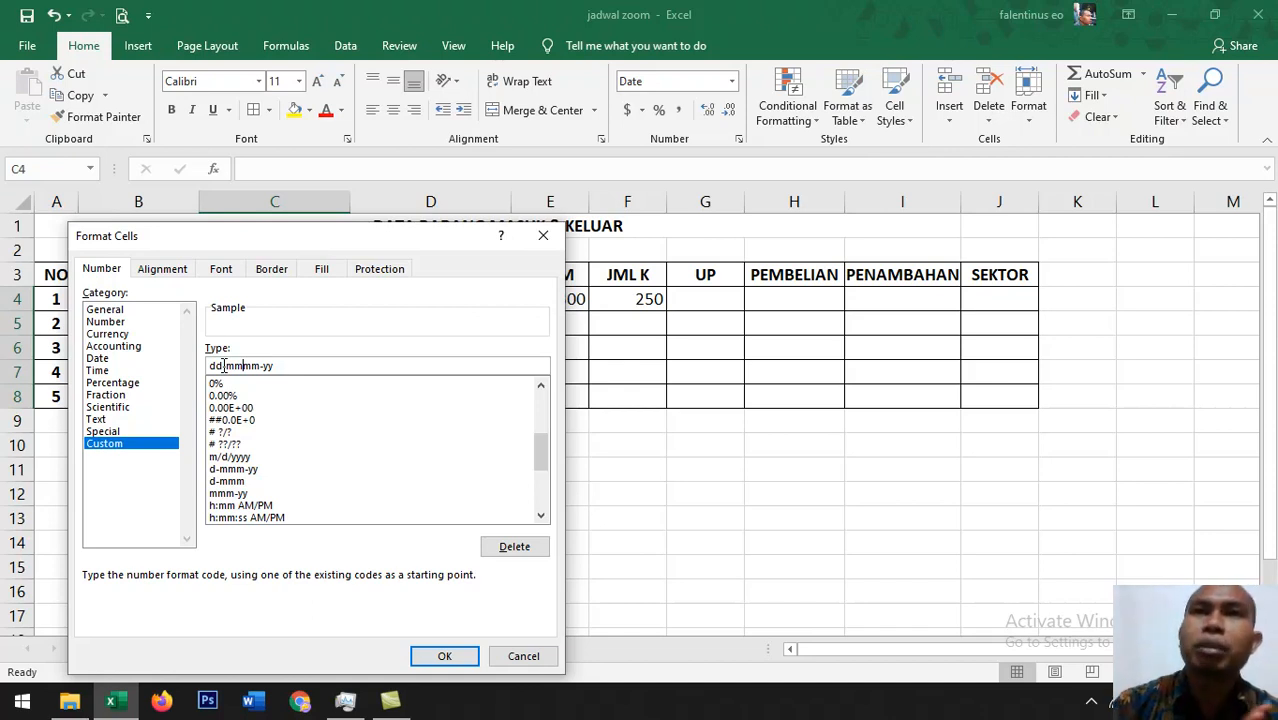
pyautogui.press('Right')
pyautogui.press('Right')
pyautogui.press('Right')
pyautogui.press('Right')
pyautogui.press('Right')
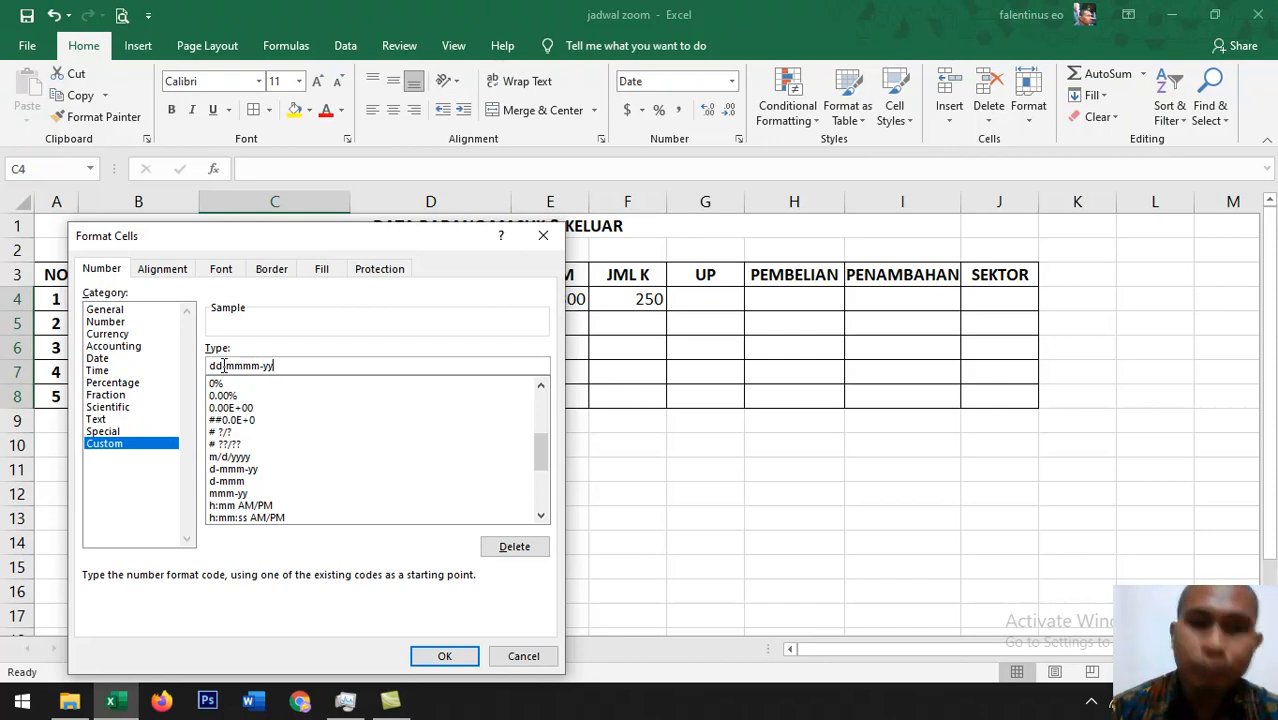
pyautogui.write('y')
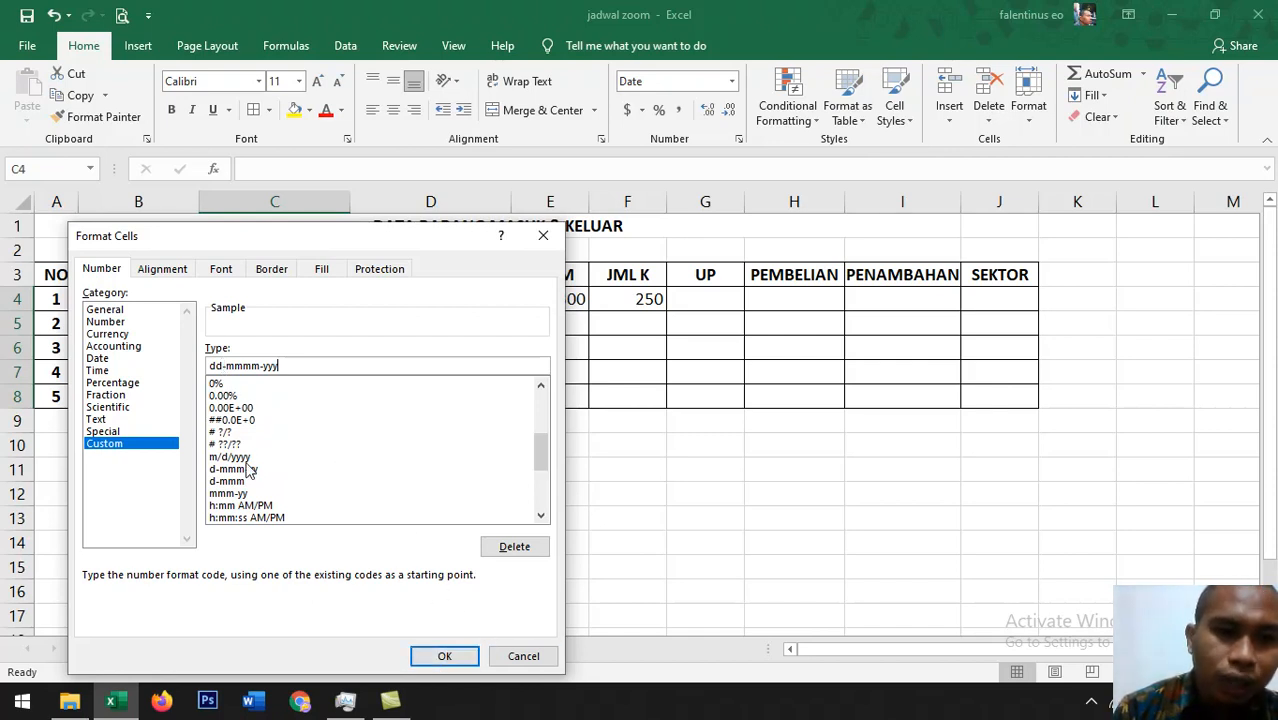
pyautogui.click(444, 660)
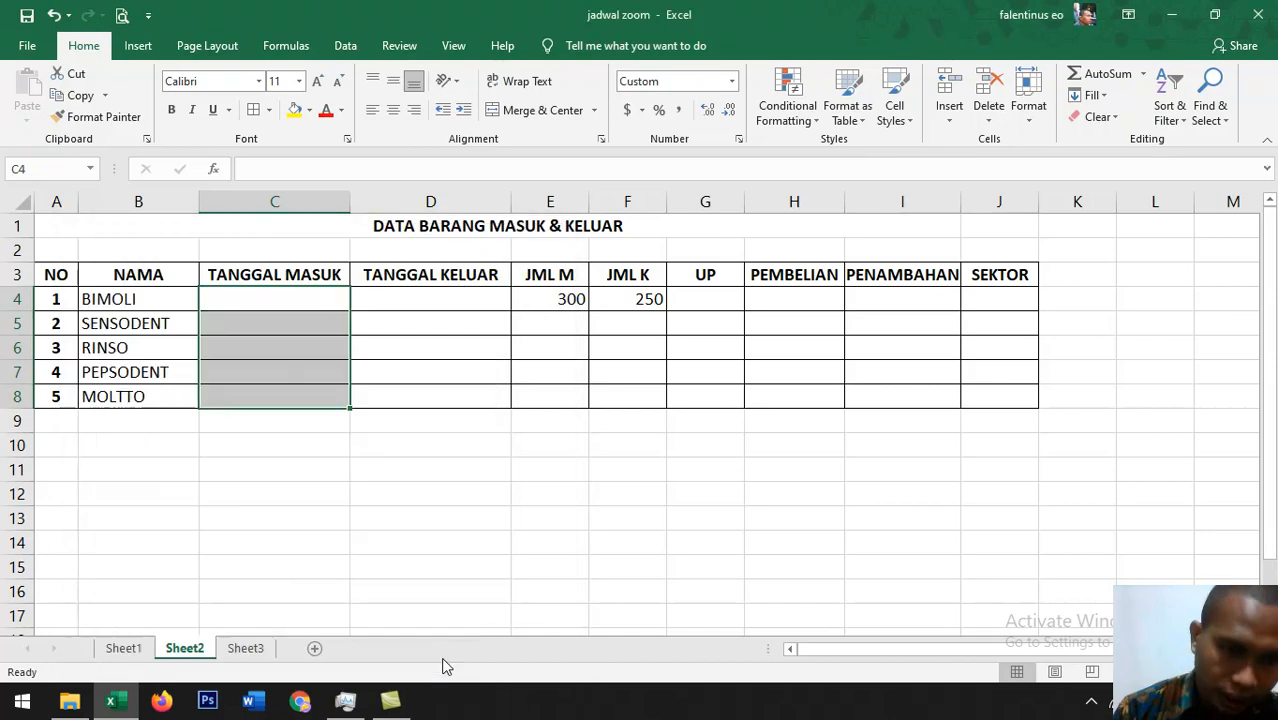
# Step: Enter the date 2/10/2021 as the TANGGAL MASUK for BIMOLI in cell C4
pyautogui.click(272, 299)
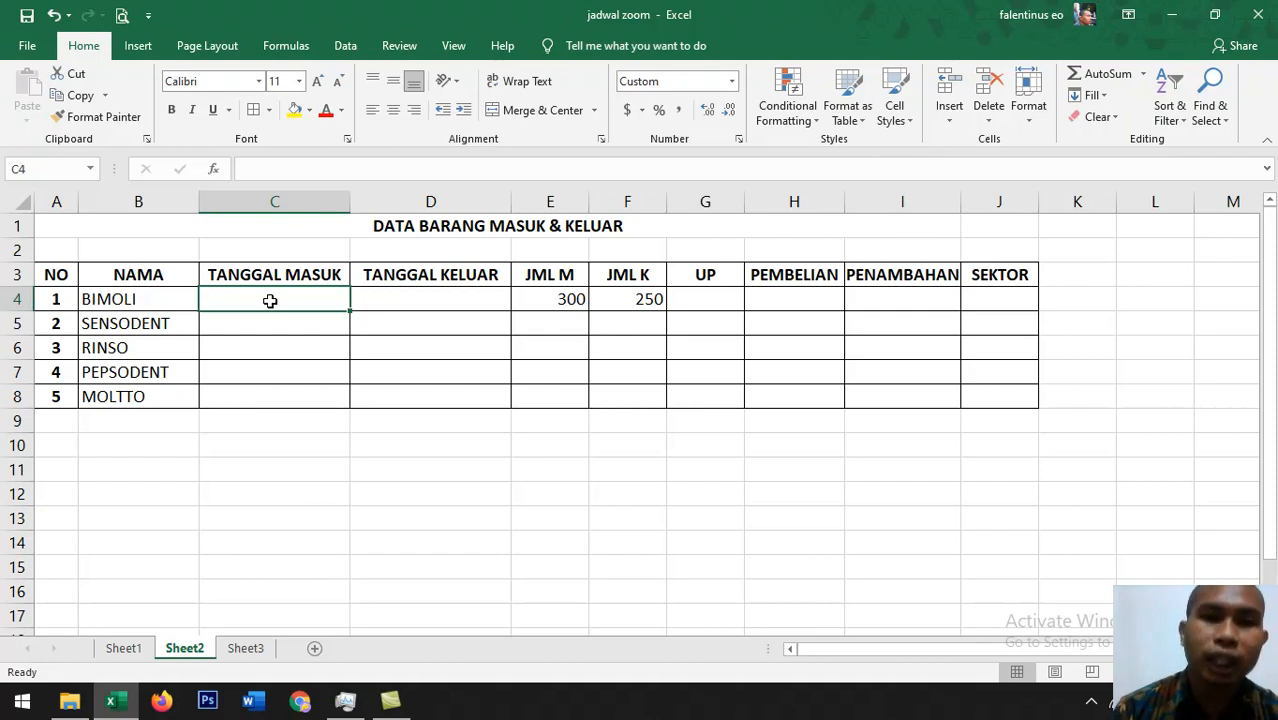
pyautogui.write('2')
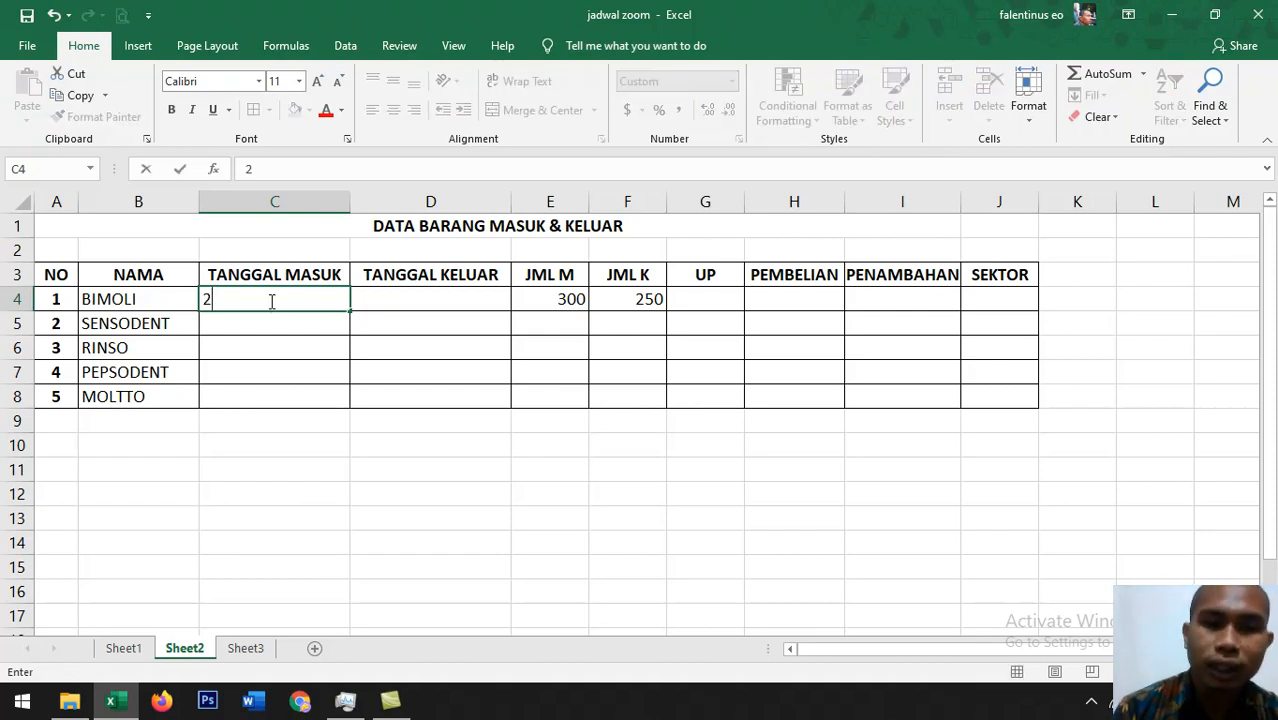
pyautogui.write('/1')
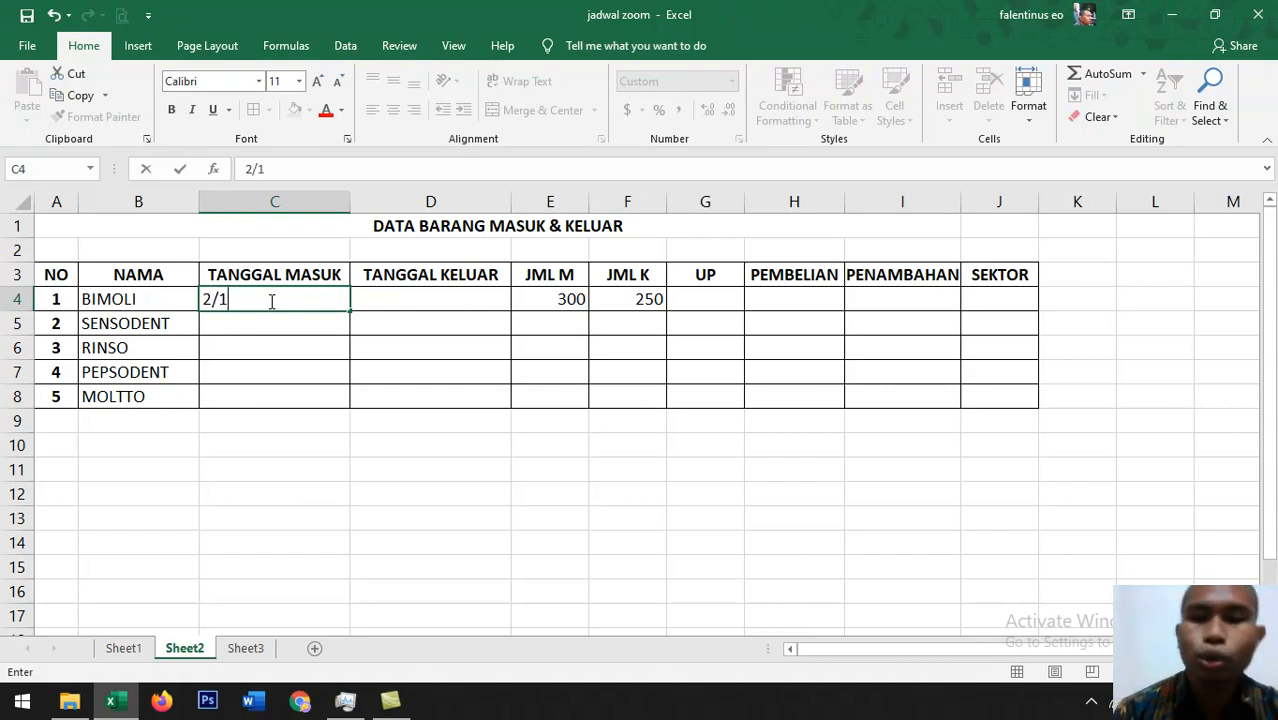
pyautogui.write('0/2020')
pyautogui.press('BackSpace')
pyautogui.write('1')
pyautogui.press('Return')
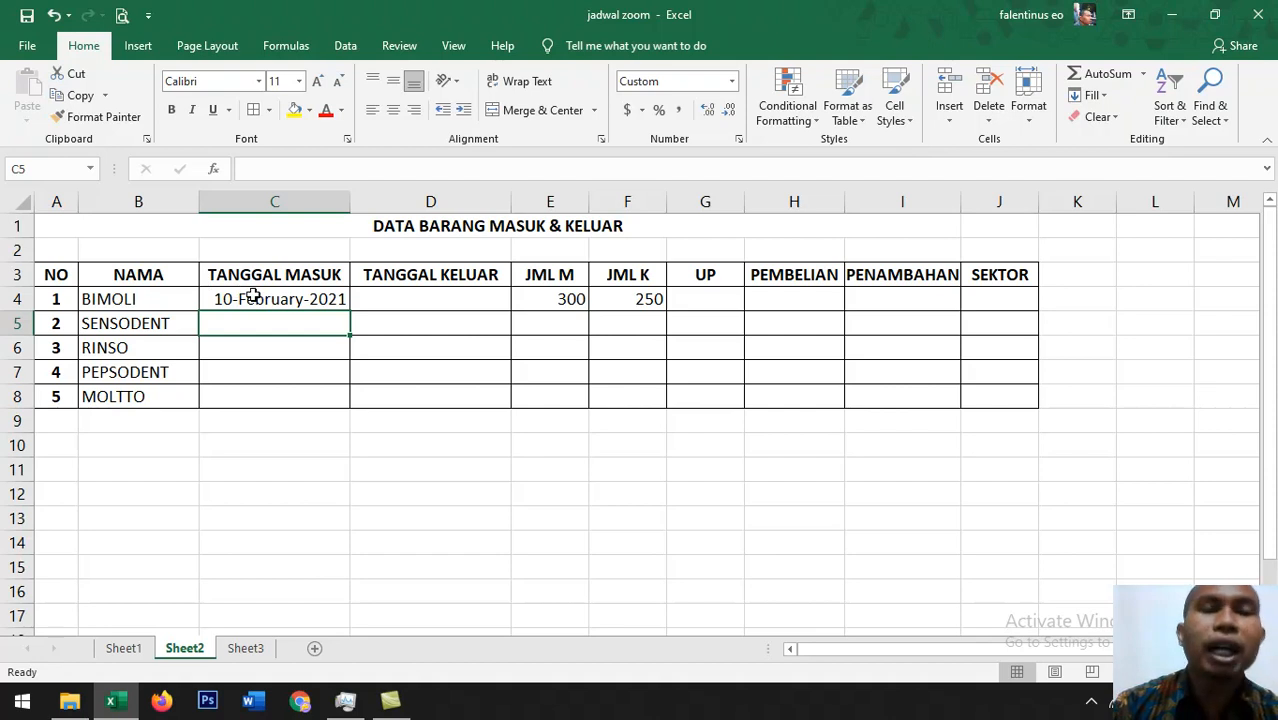
pyautogui.click(229, 298)
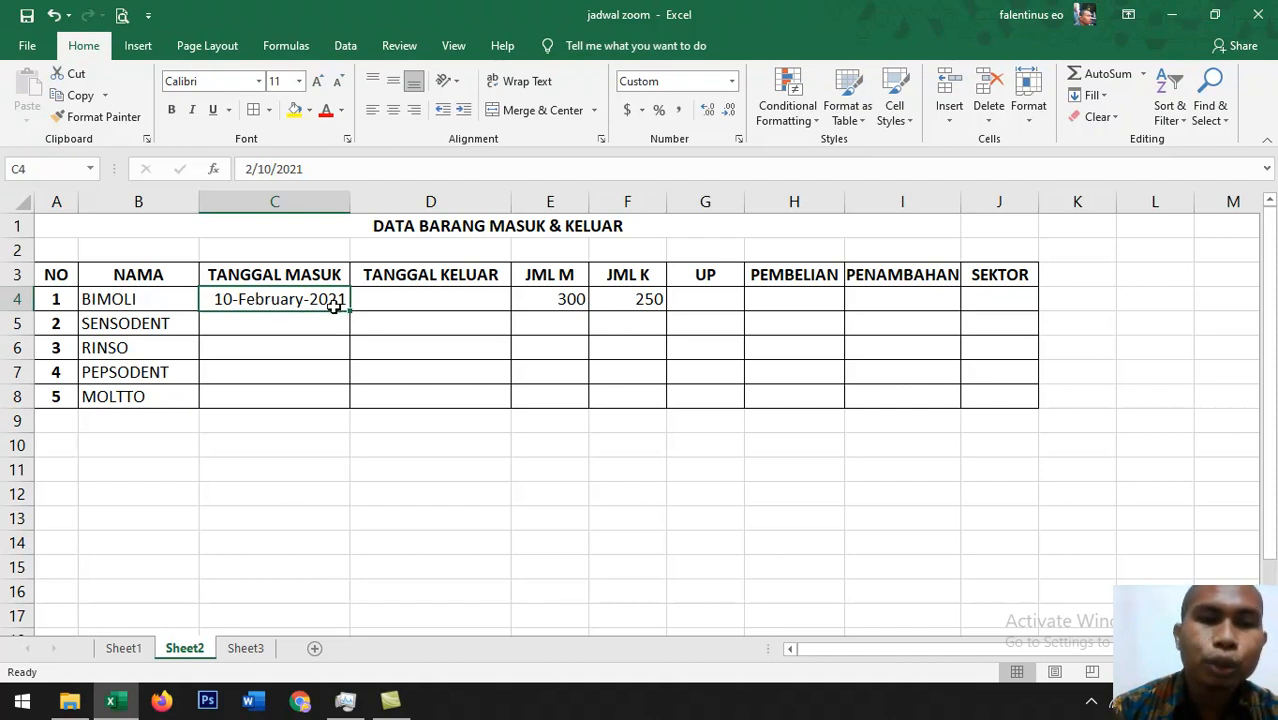
# Step: Enter the date 10/2/2021 as the TANGGAL MASUK for SENSODENT in cell C5
pyautogui.click(234, 327)
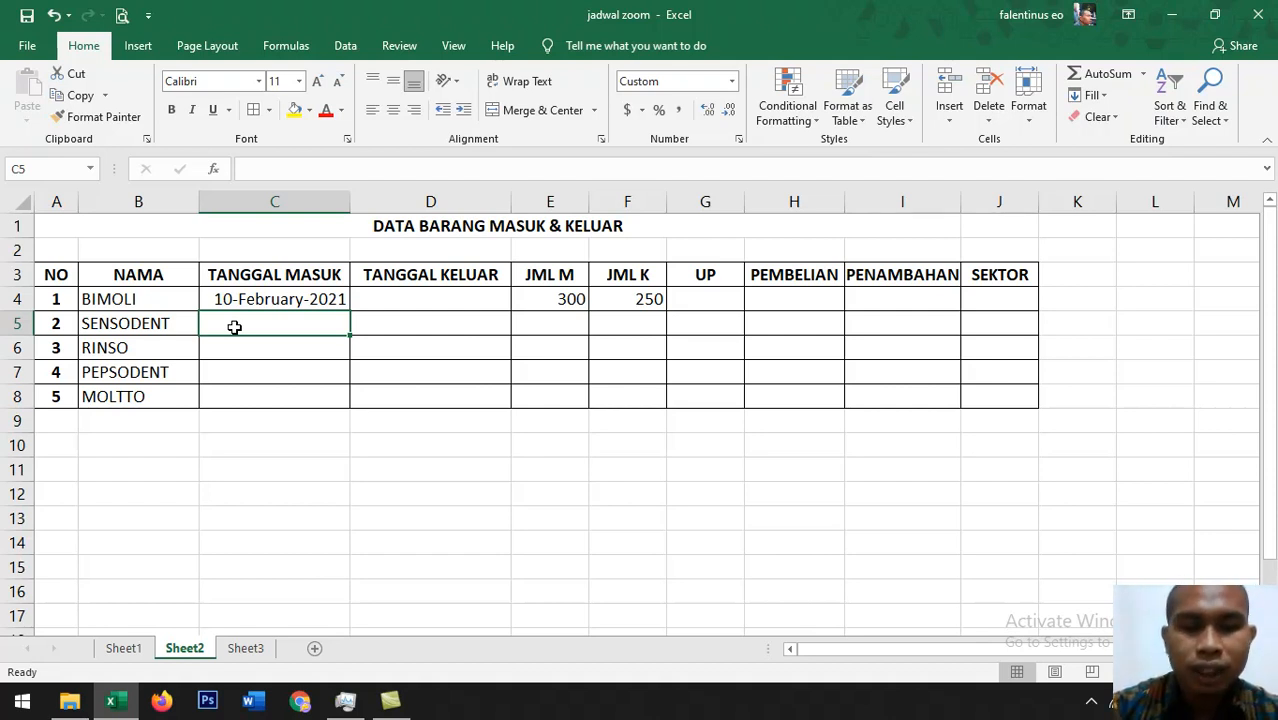
pyautogui.write('1')
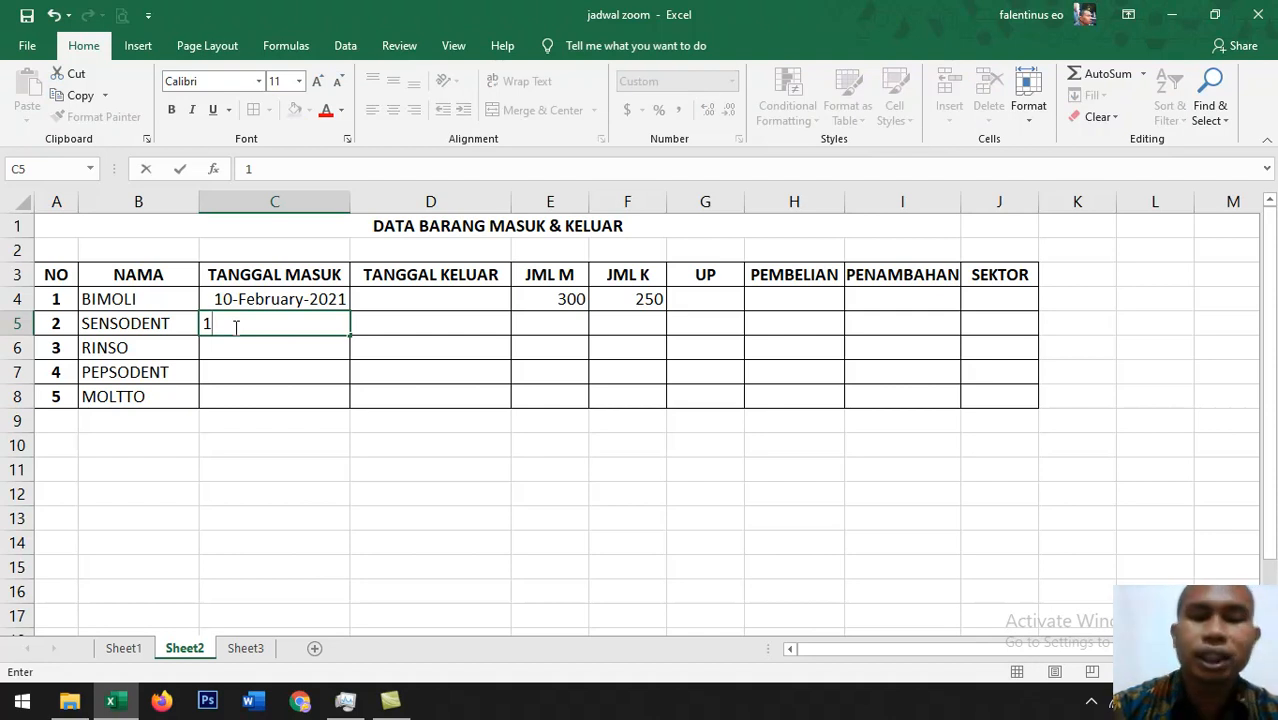
pyautogui.write('0')
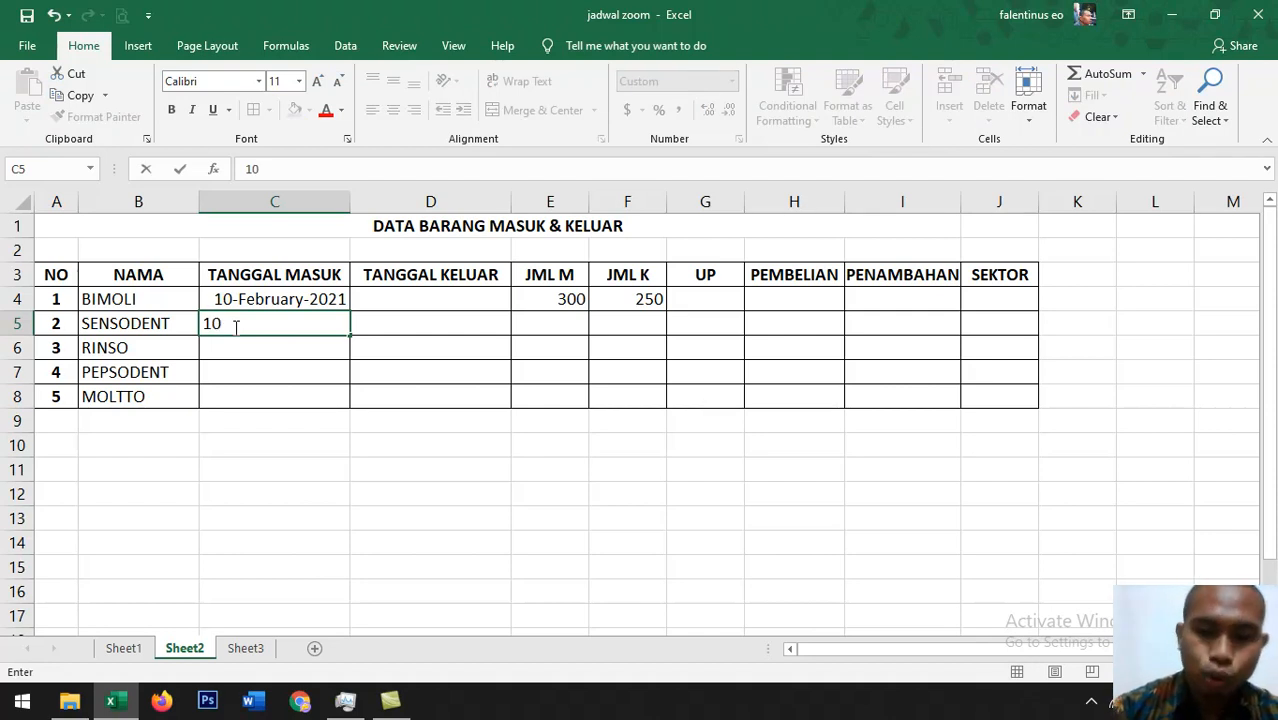
pyautogui.write('/2')
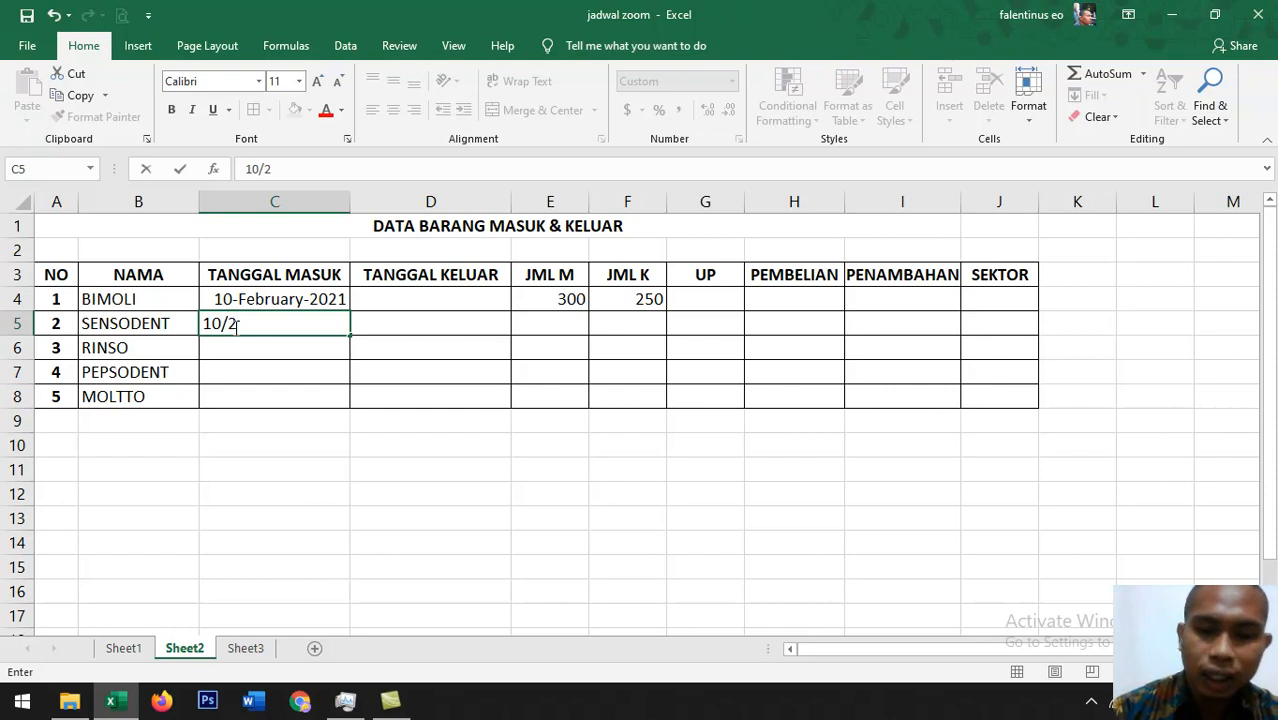
pyautogui.write('/2021')
pyautogui.press('Return')
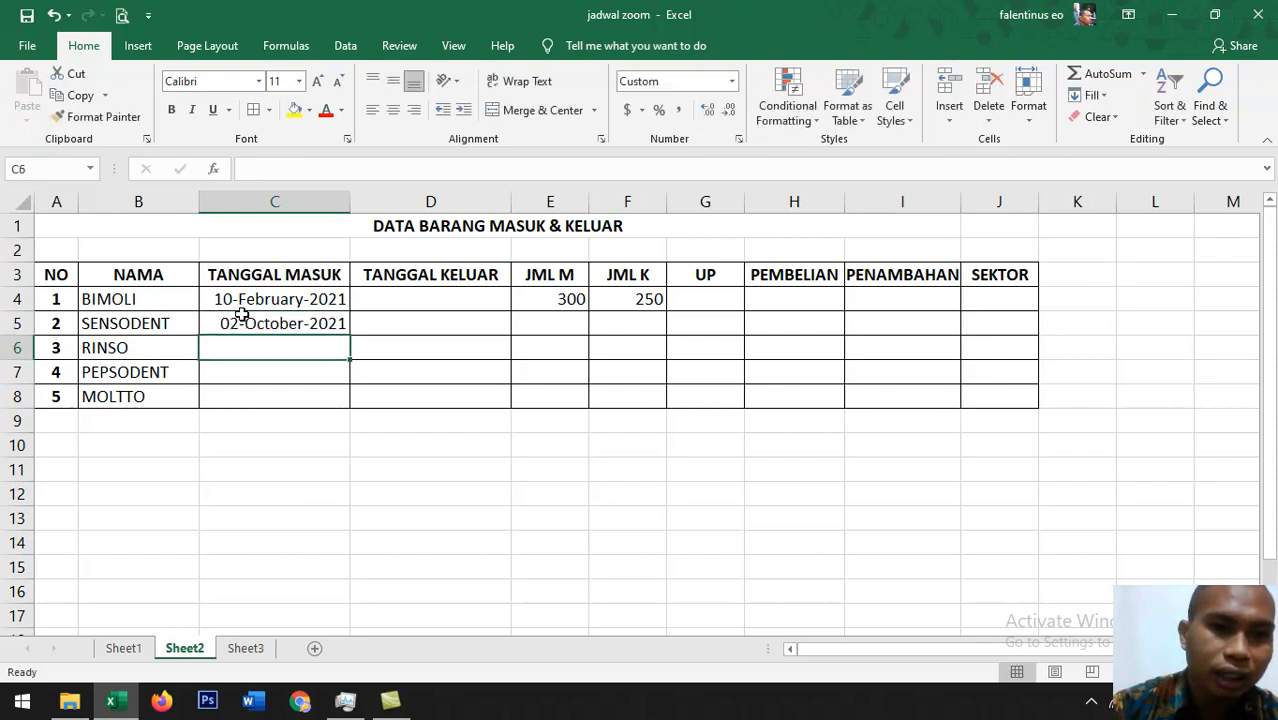
# Step: Clear the TANGGAL MASUK date for SENSODENT in cell C5
pyautogui.click(268, 320)
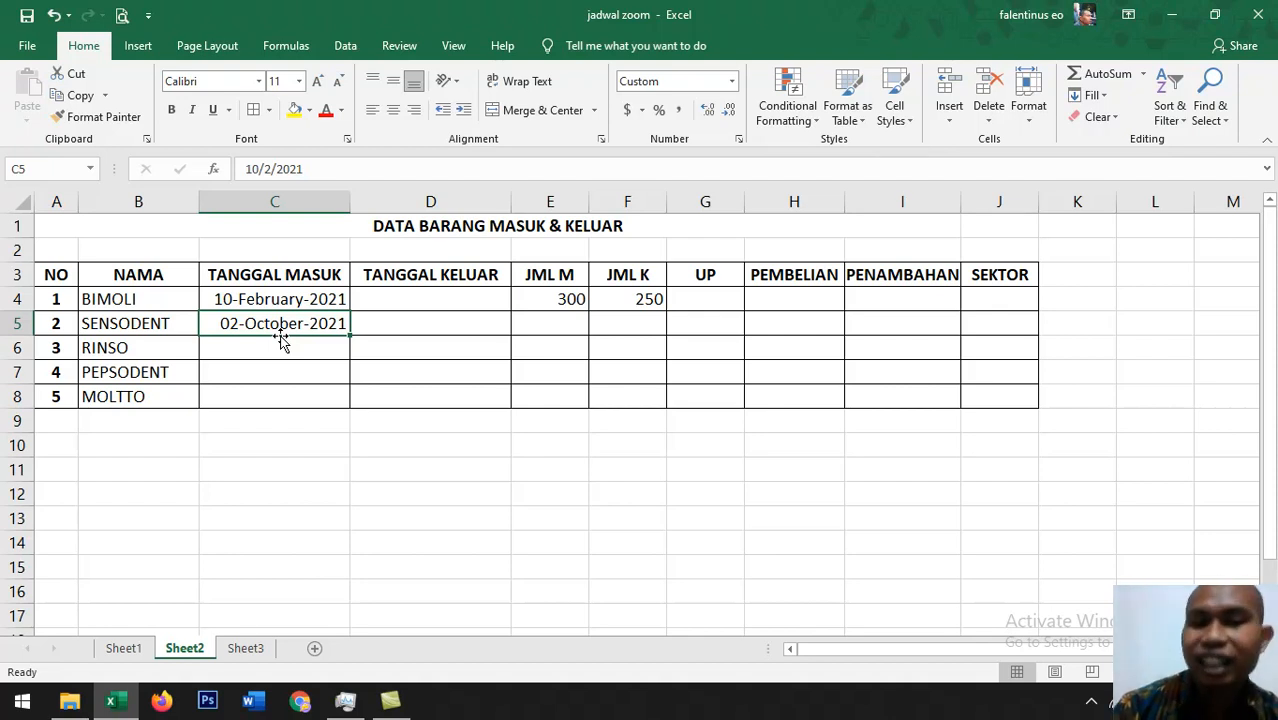
pyautogui.press('Delete')
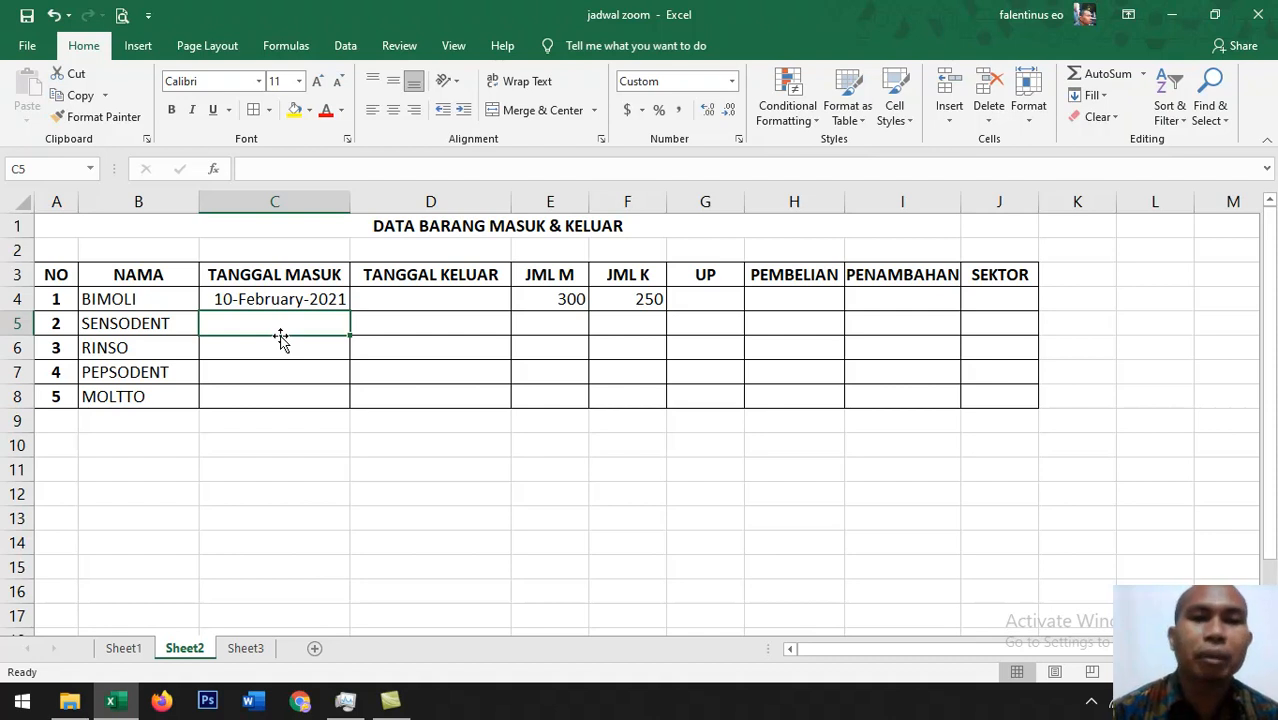
# Step: Open the cell formatting for the TANGGAL KELUAR cells D4:D8 and choose the custom format d-mmm-yy as the starting code
pyautogui.click(406, 292)
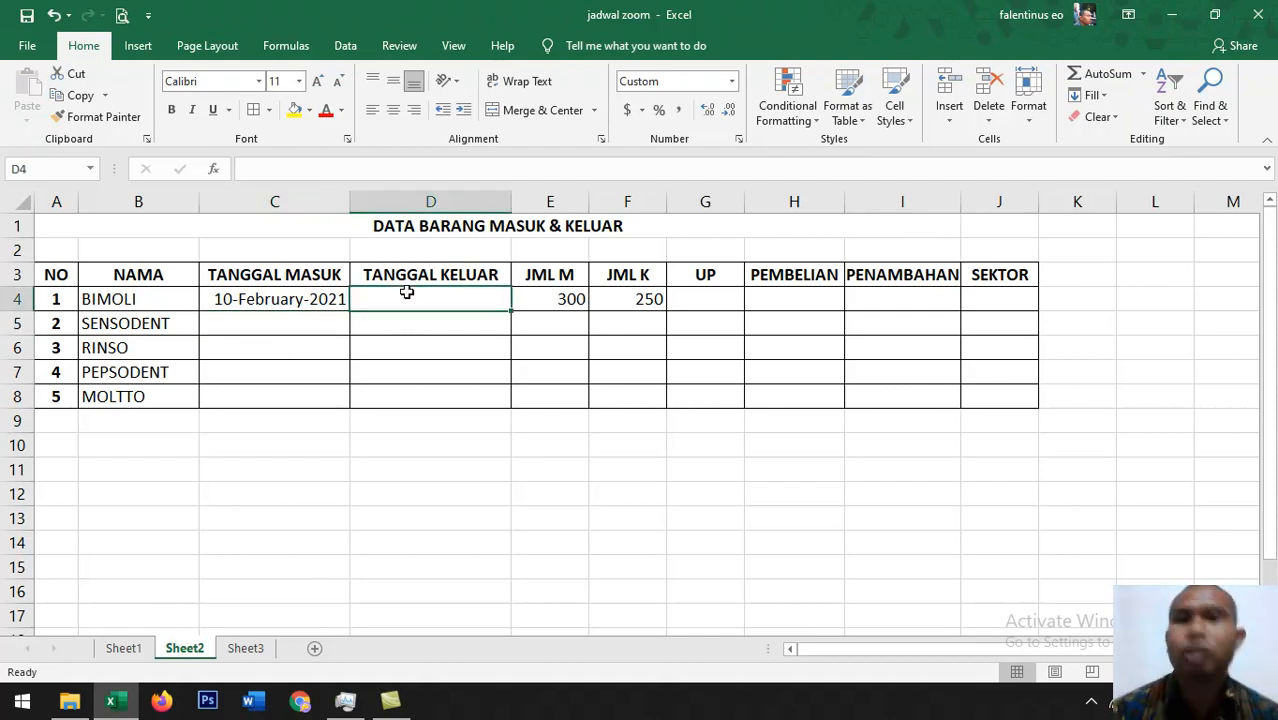
pyautogui.moveTo(428, 291); pyautogui.dragTo(435, 396)
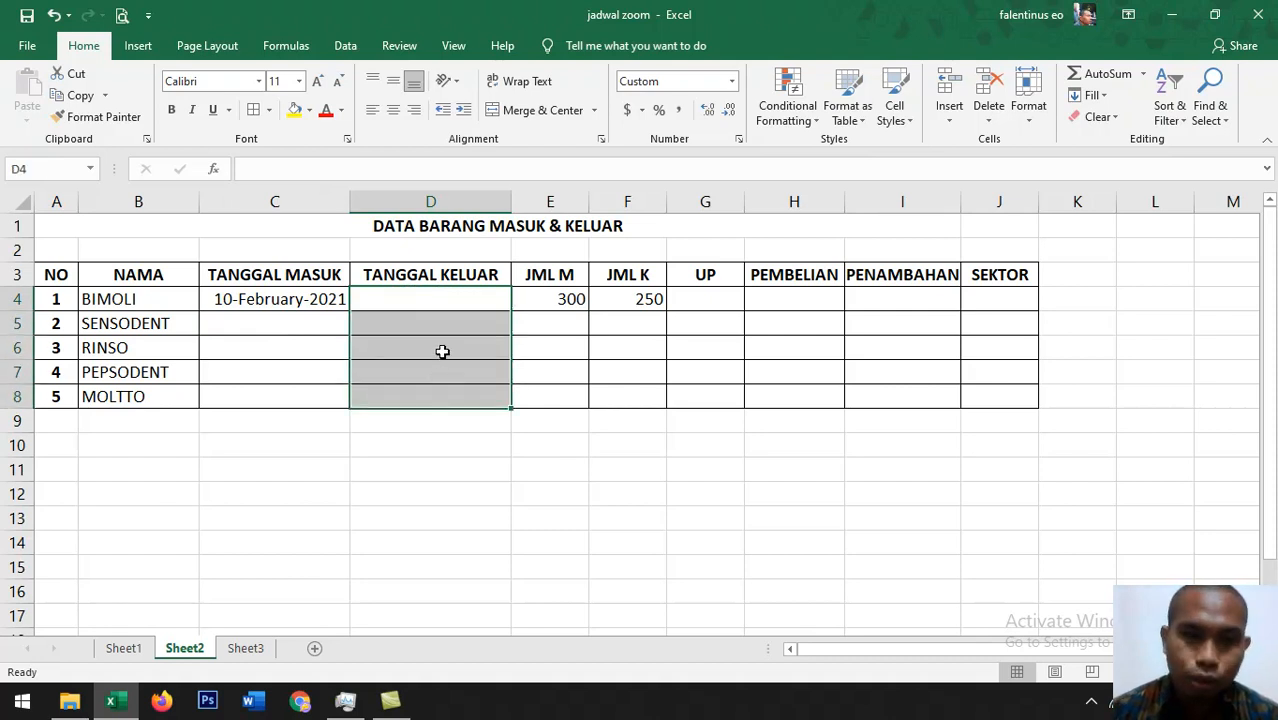
pyautogui.rightClick(444, 356)
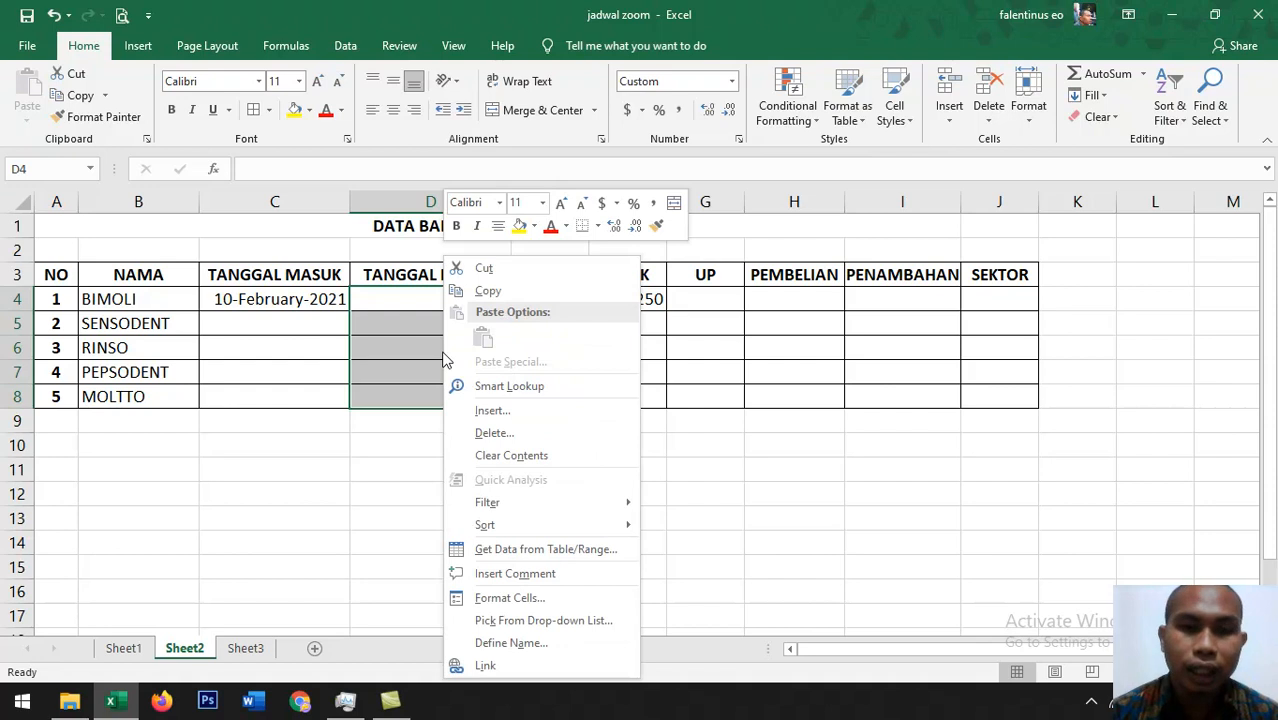
pyautogui.click(485, 600)
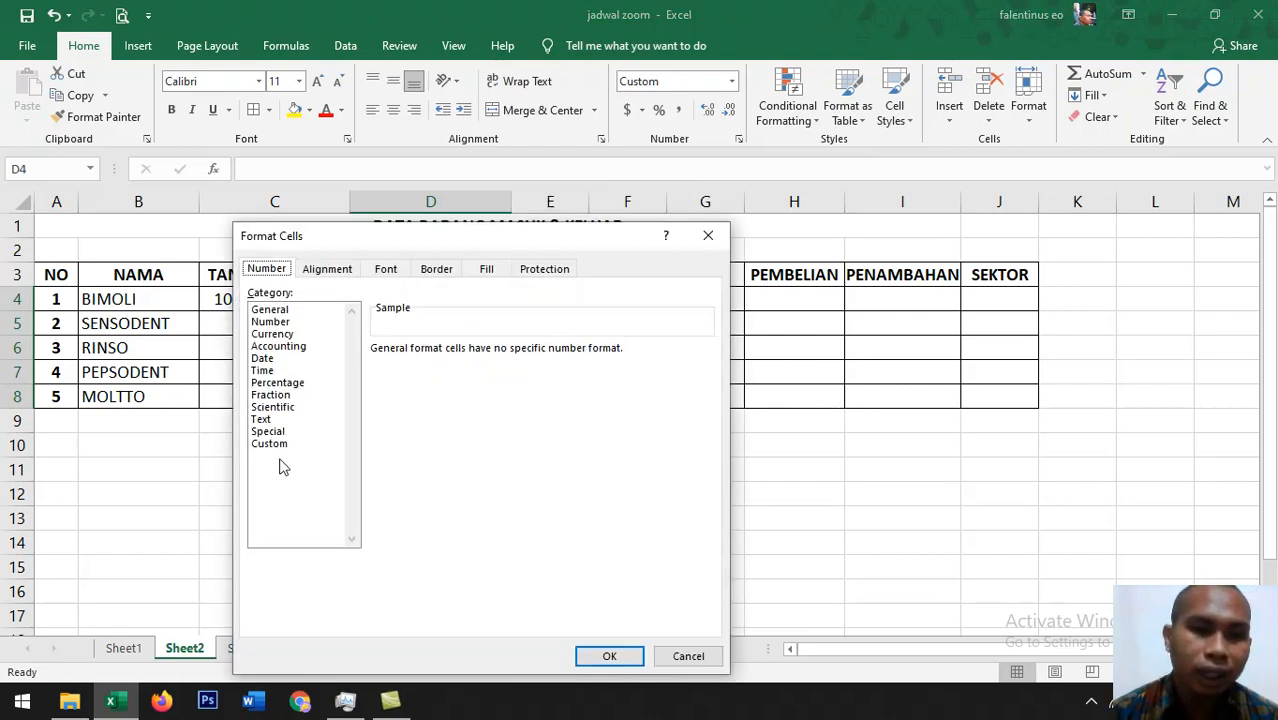
pyautogui.click(270, 444)
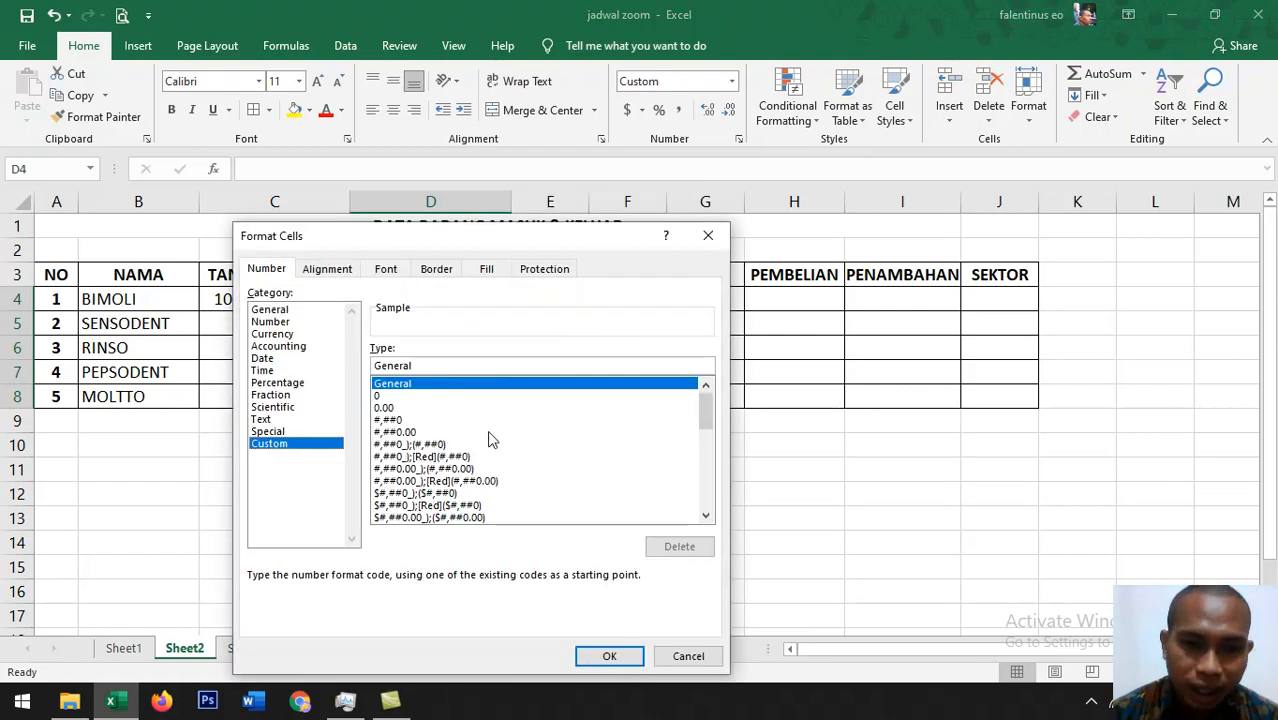
pyautogui.moveTo(705, 410); pyautogui.dragTo(706, 466)
pyautogui.click(413, 397)
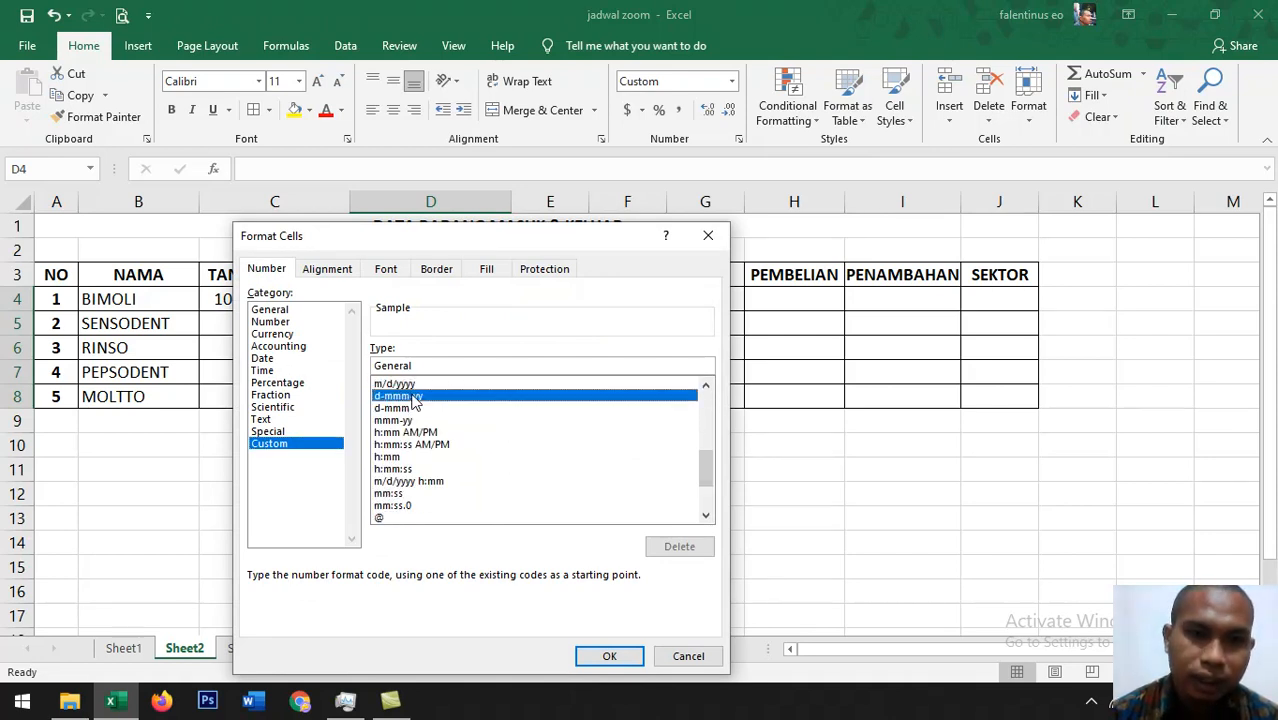
# Step: Change the custom format code to dd-mmmm-yyy and apply it to the TANGGAL KELUAR cells D4:D8
pyautogui.click(380, 366)
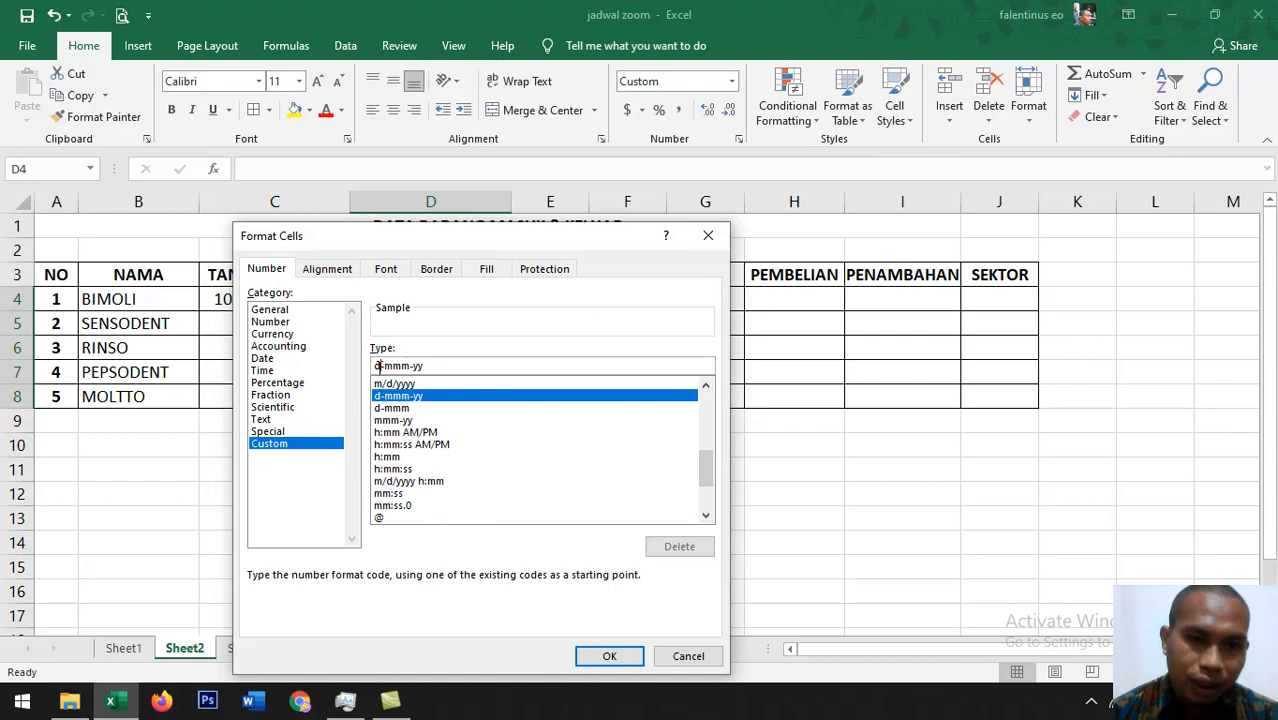
pyautogui.write('d')
pyautogui.press('Right')
pyautogui.press('Right')
pyautogui.write('m')
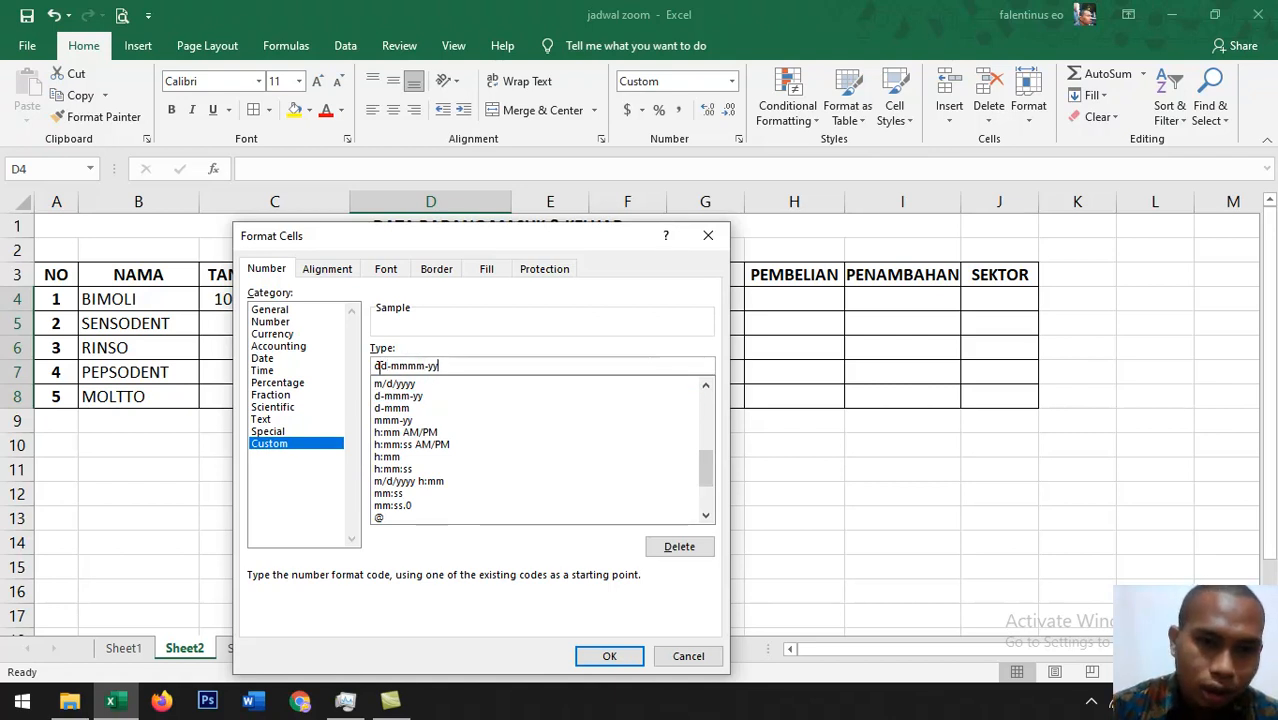
pyautogui.press('End')
pyautogui.write('y')
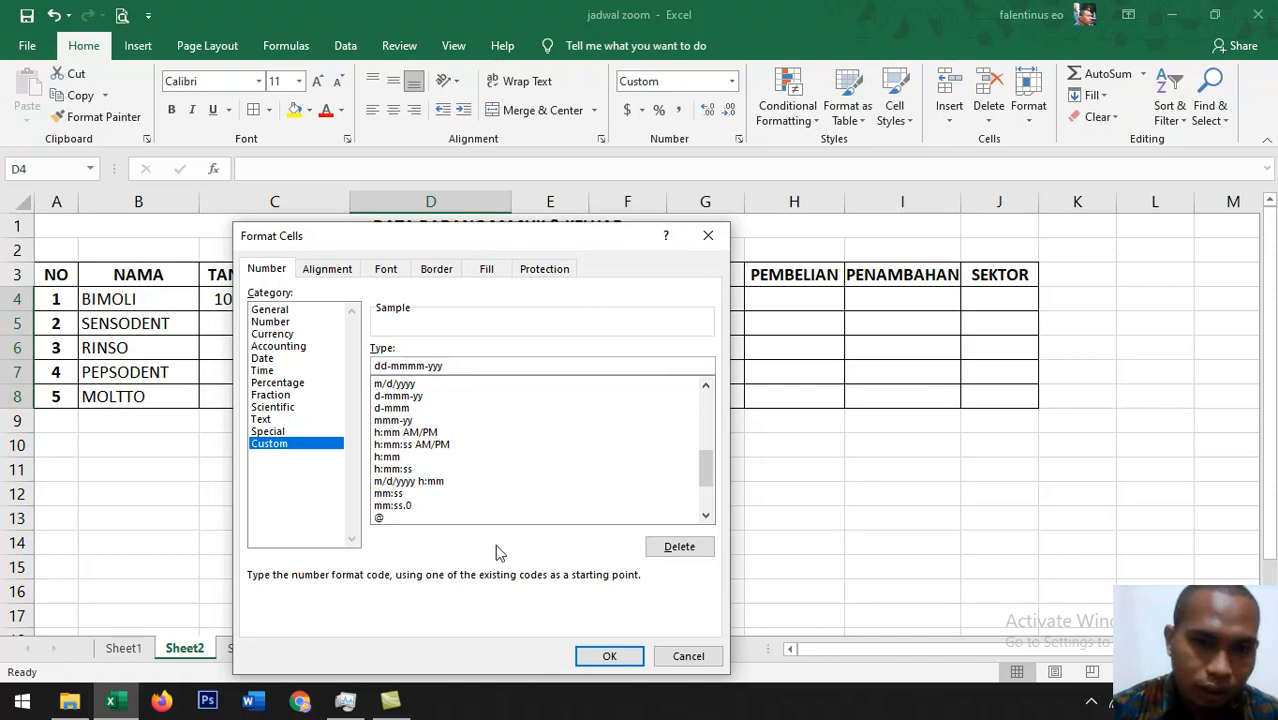
pyautogui.click(606, 656)
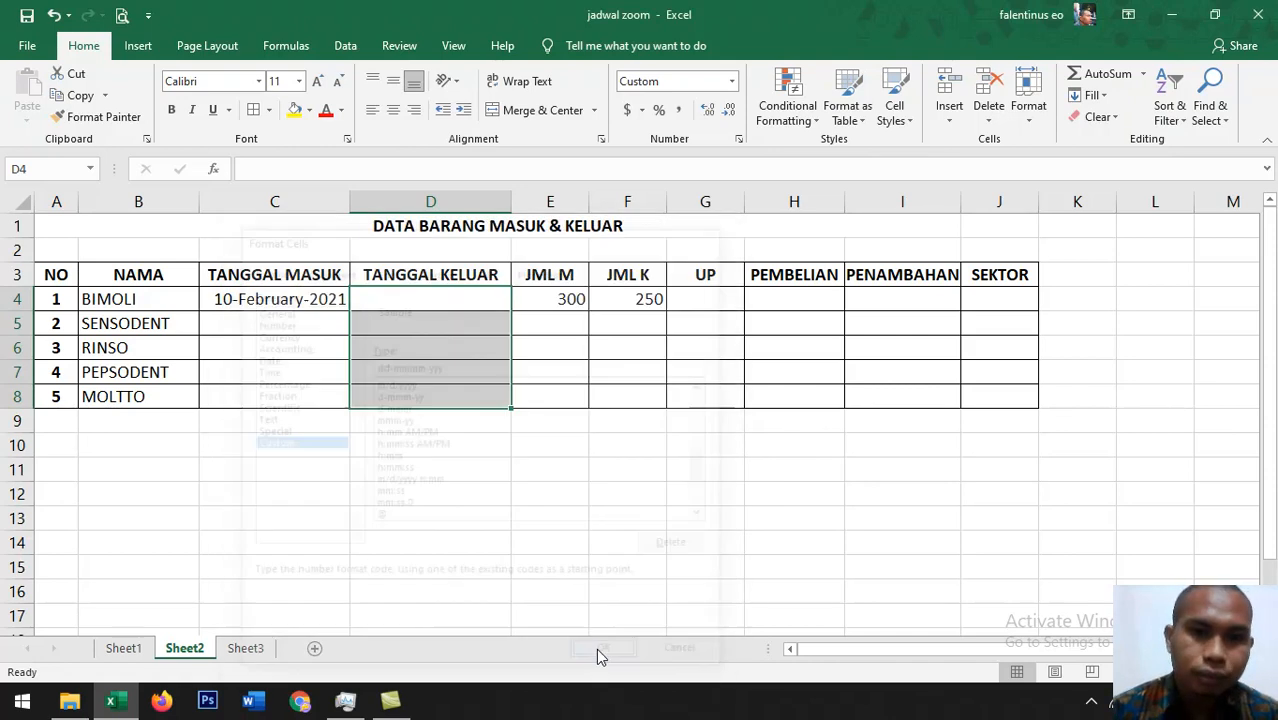
# Step: Enter the date 3/12/2021 as the TANGGAL KELUAR for BIMOLI in cell D4
pyautogui.click(380, 305)
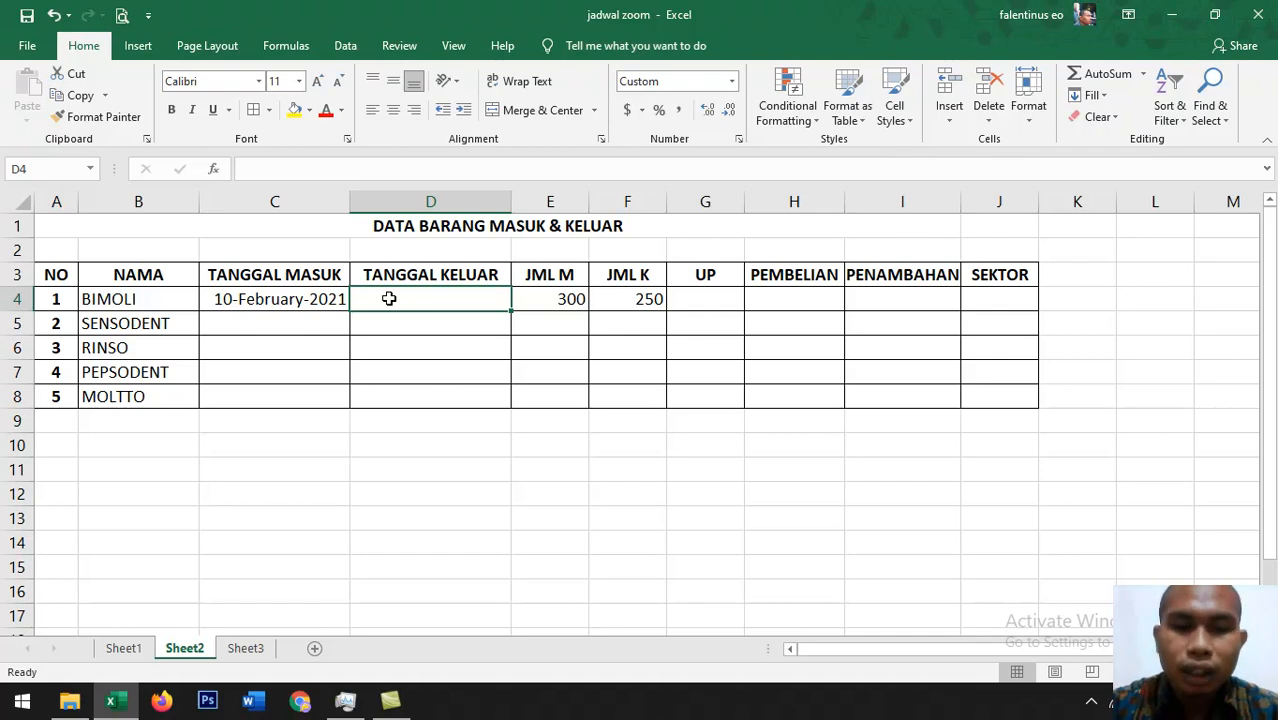
pyautogui.write('3')
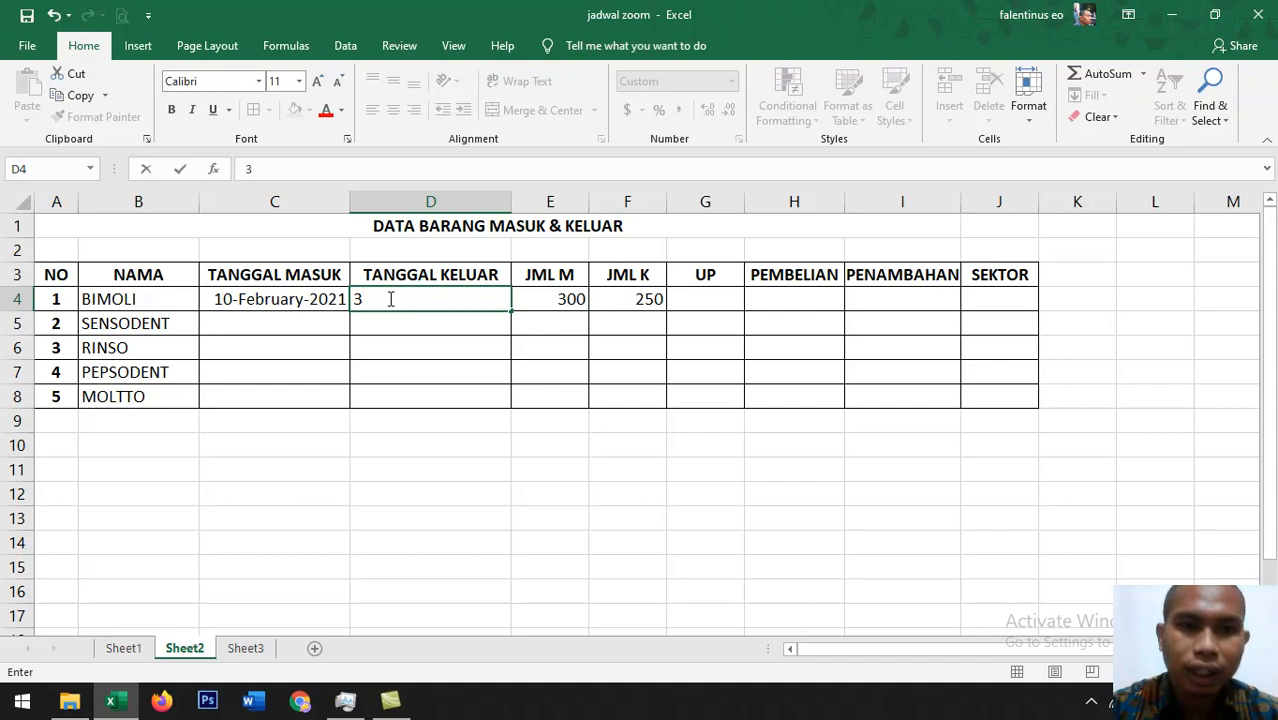
pyautogui.write('/')
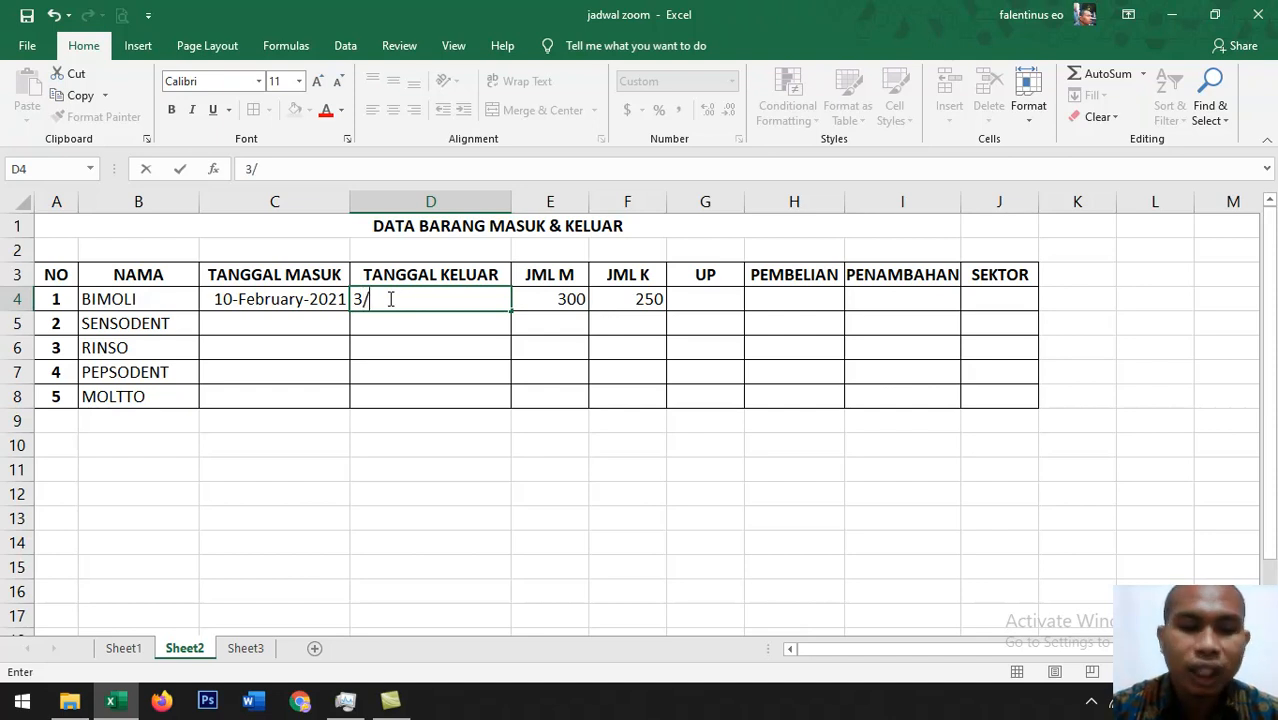
pyautogui.write('16')
pyautogui.press('BackSpace')
pyautogui.write('2')
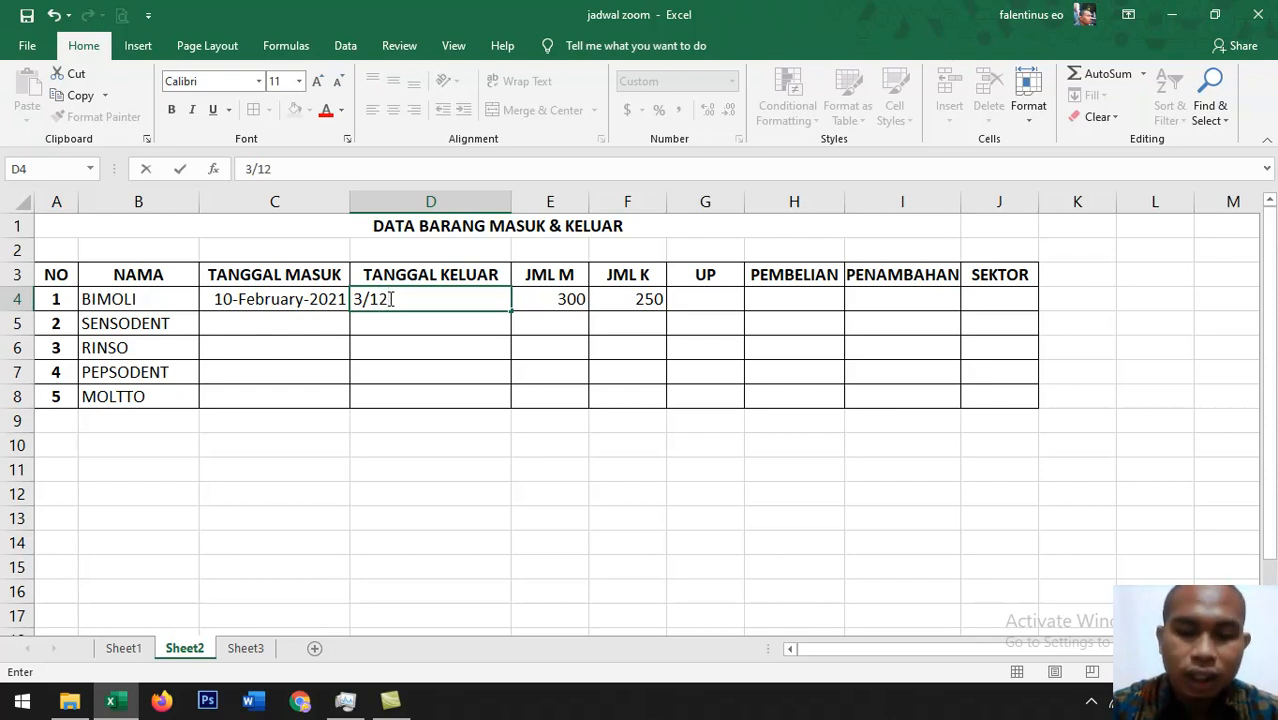
pyautogui.write('/2021')
pyautogui.press('Return')
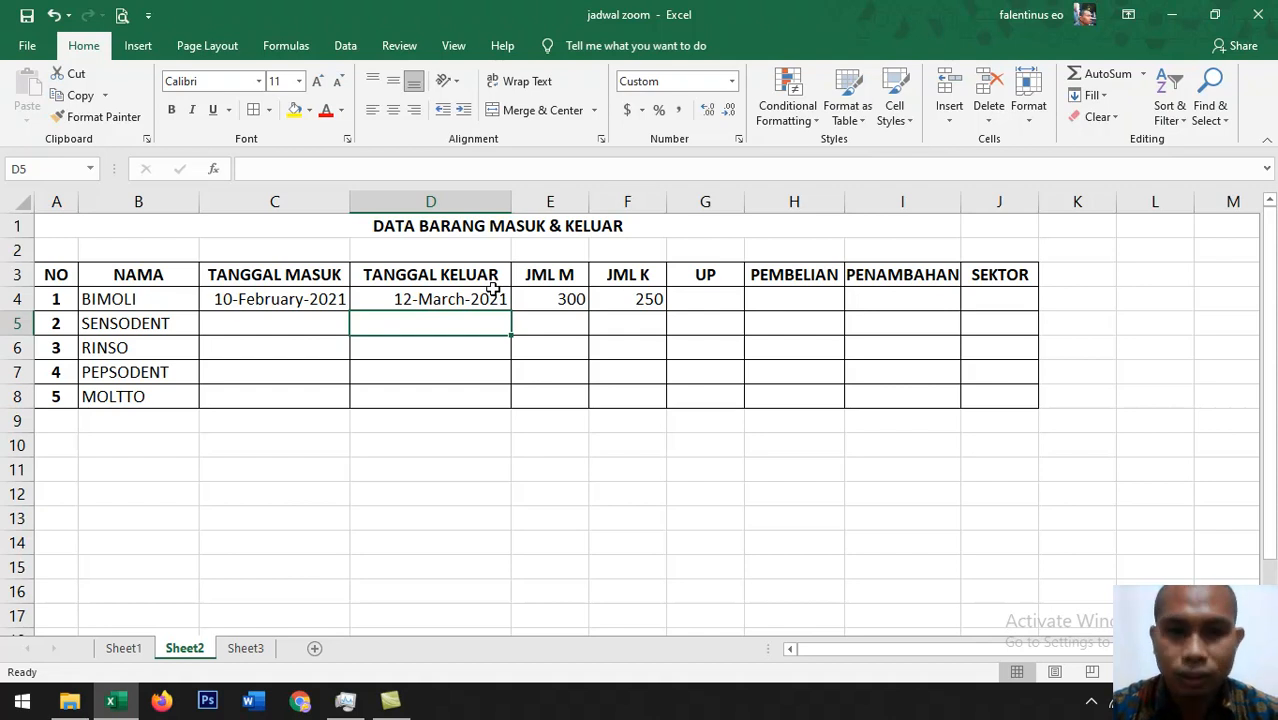
# Step: Enter the formula =RANK(F4,$F$4:$F$8,0) in UP cell G4 to rank BIMOLI's JML K in descending order
pyautogui.click(570, 303)
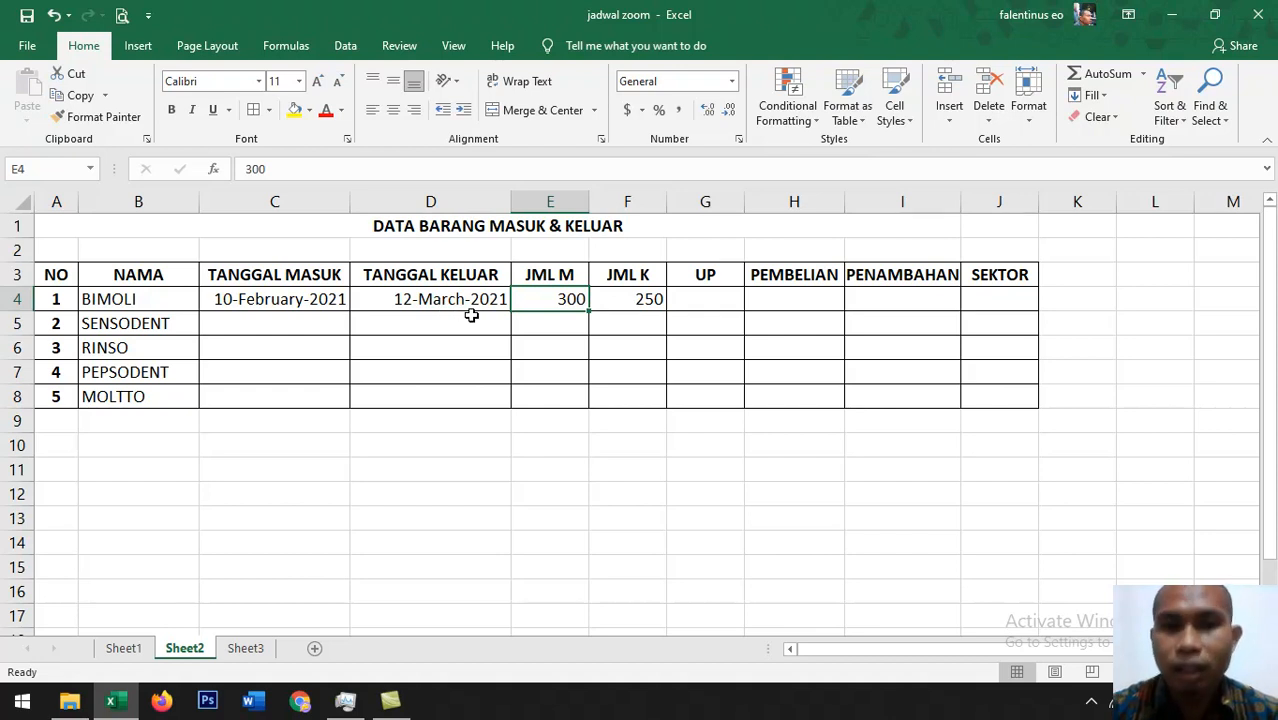
pyautogui.click(693, 303)
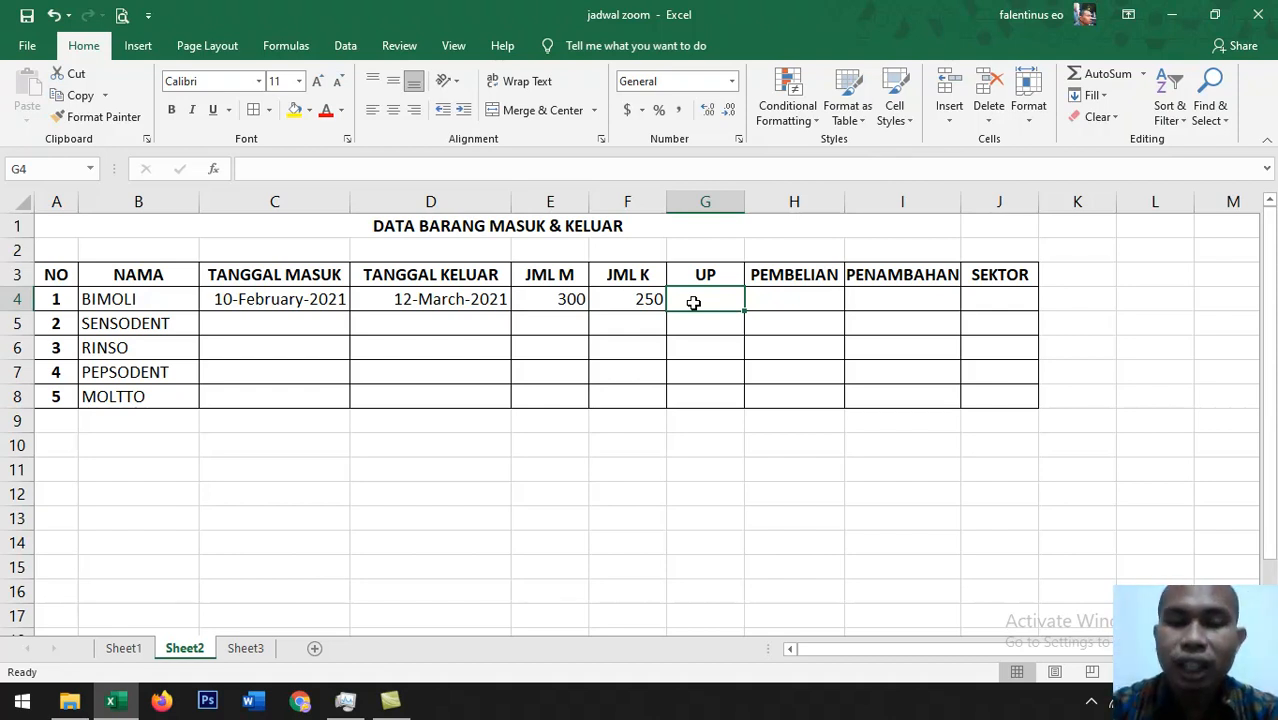
pyautogui.write('=')
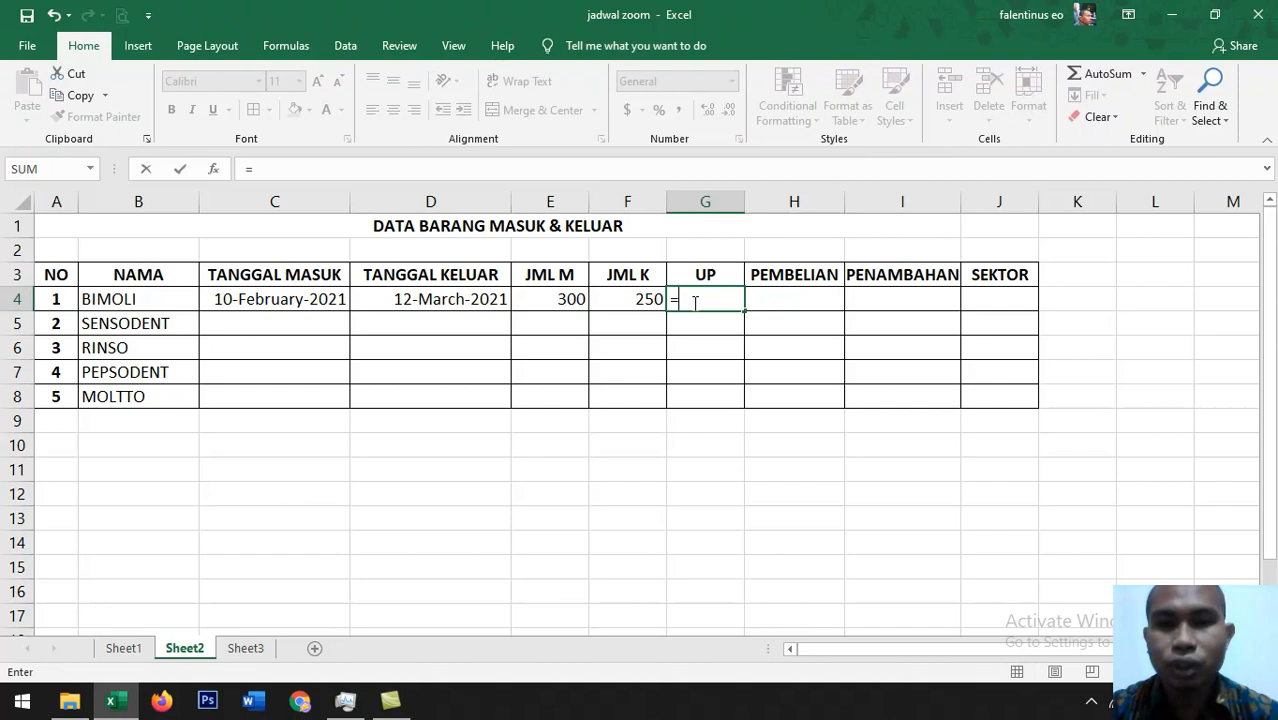
pyautogui.write('rank')
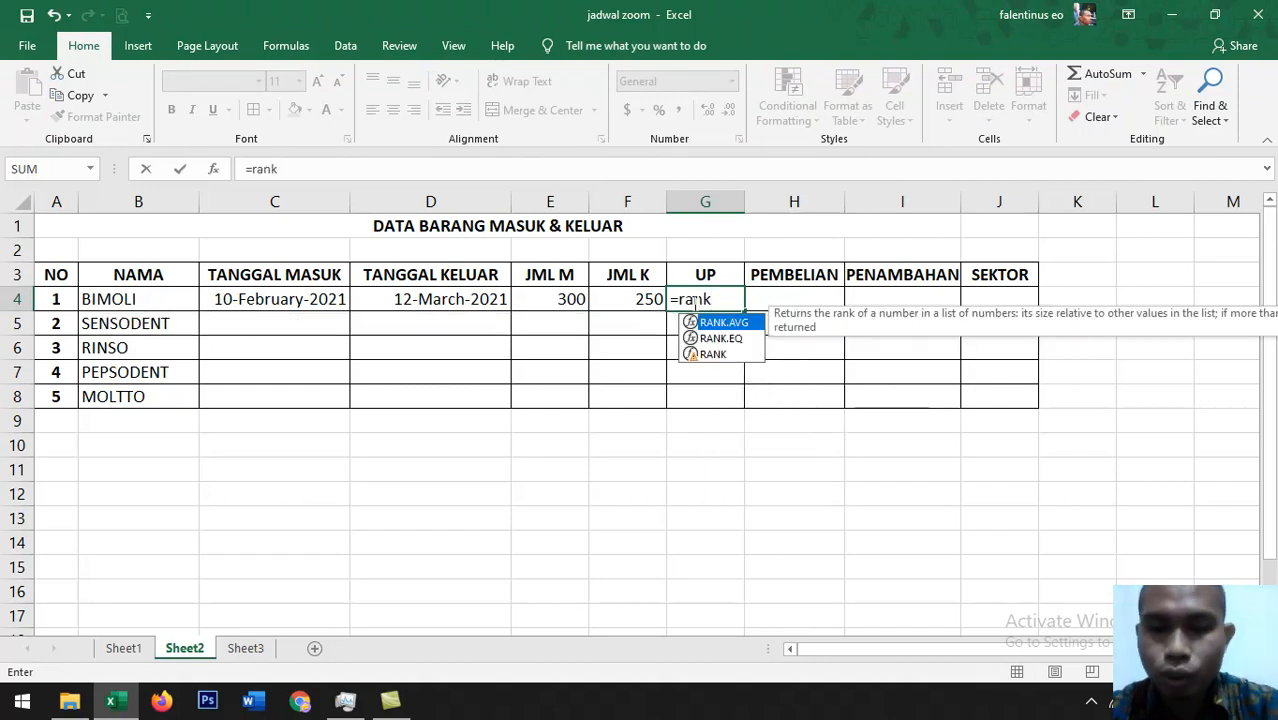
pyautogui.write('(')
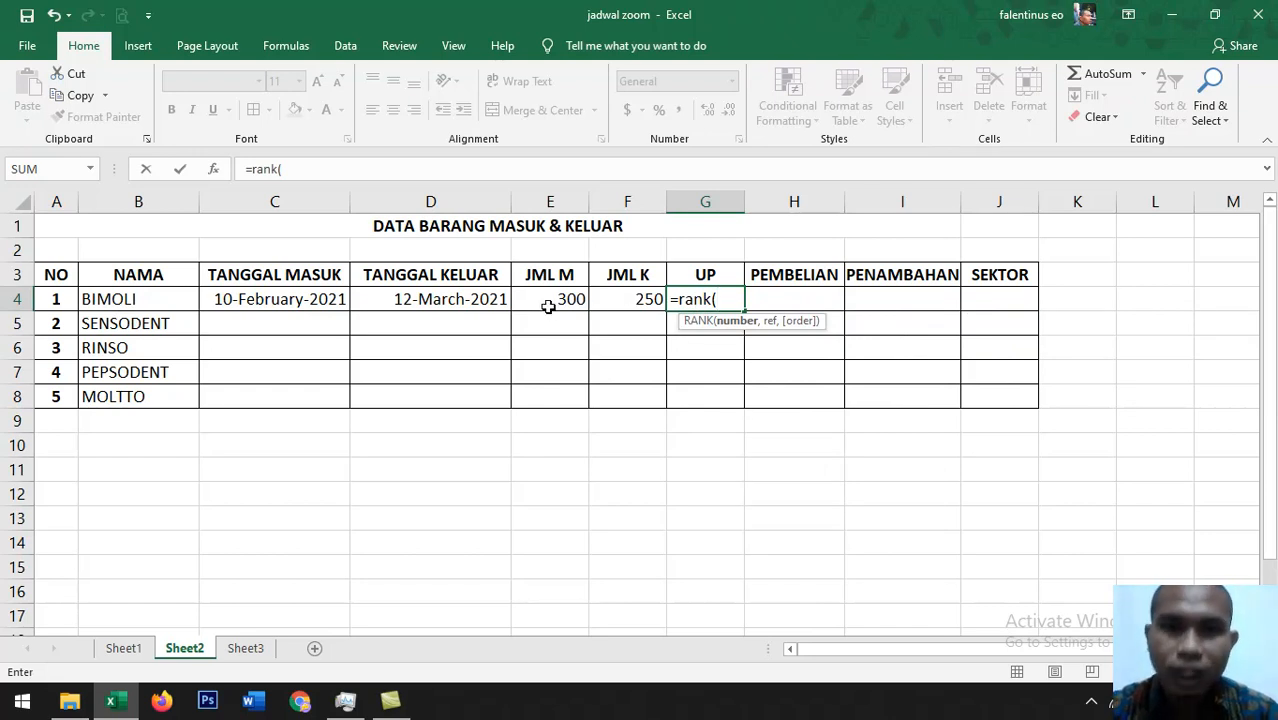
pyautogui.click(635, 299)
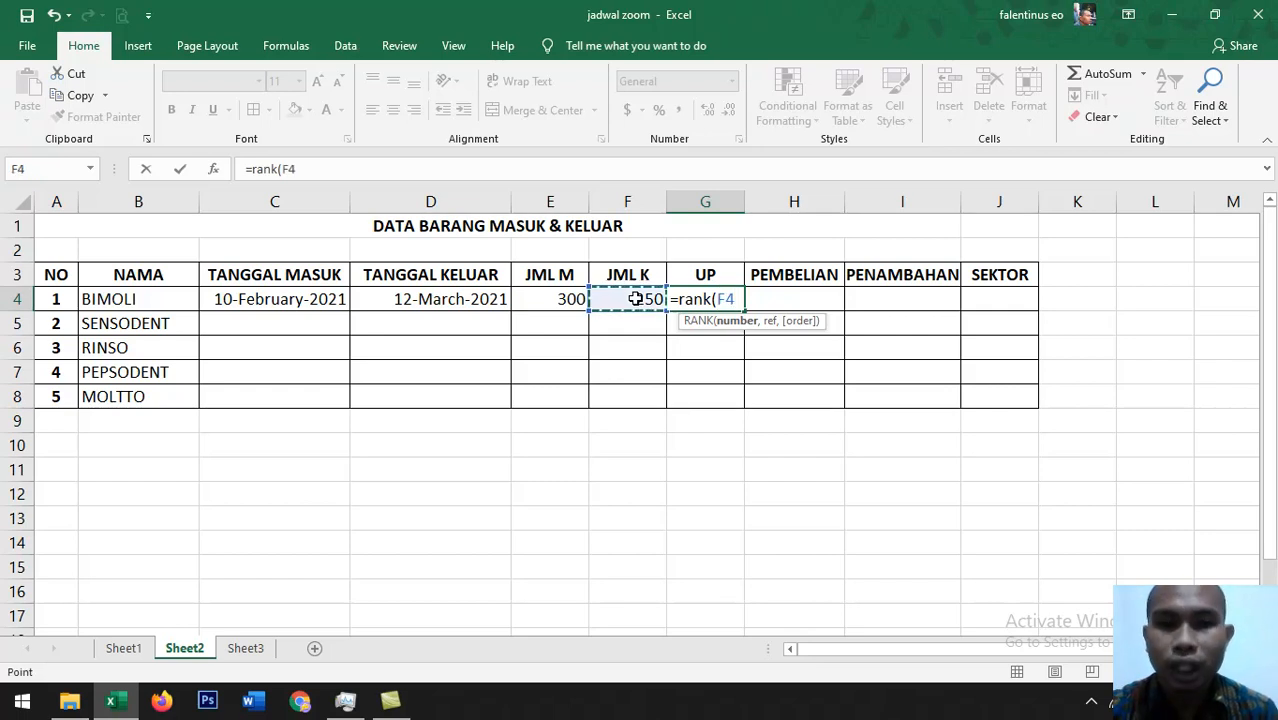
pyautogui.write(',')
pyautogui.moveTo(625, 302); pyautogui.dragTo(628, 405)
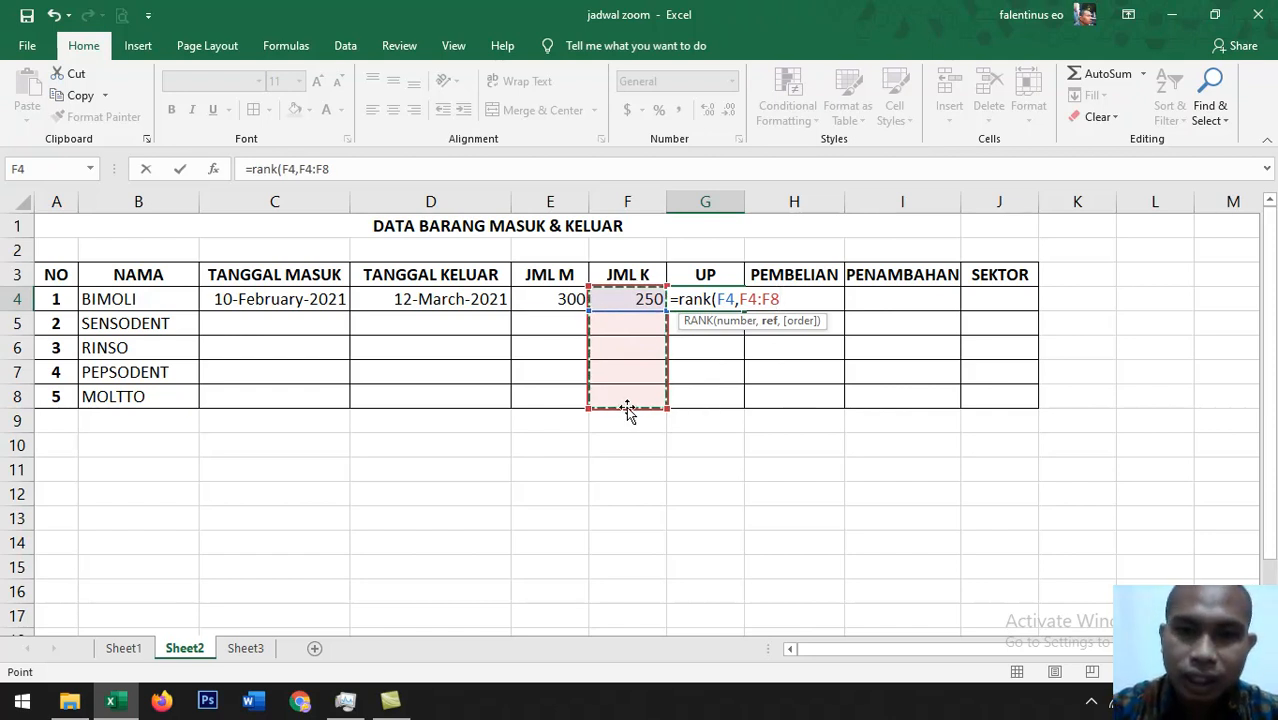
pyautogui.press('F4')
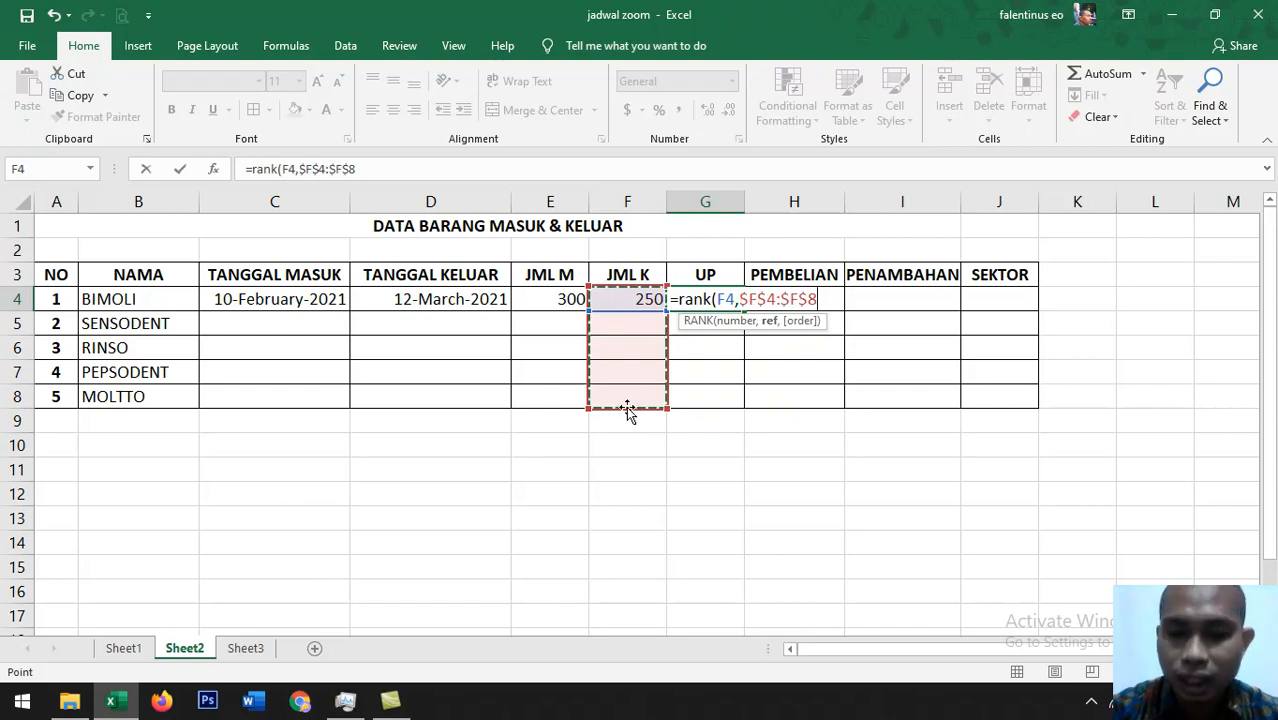
pyautogui.write(',')
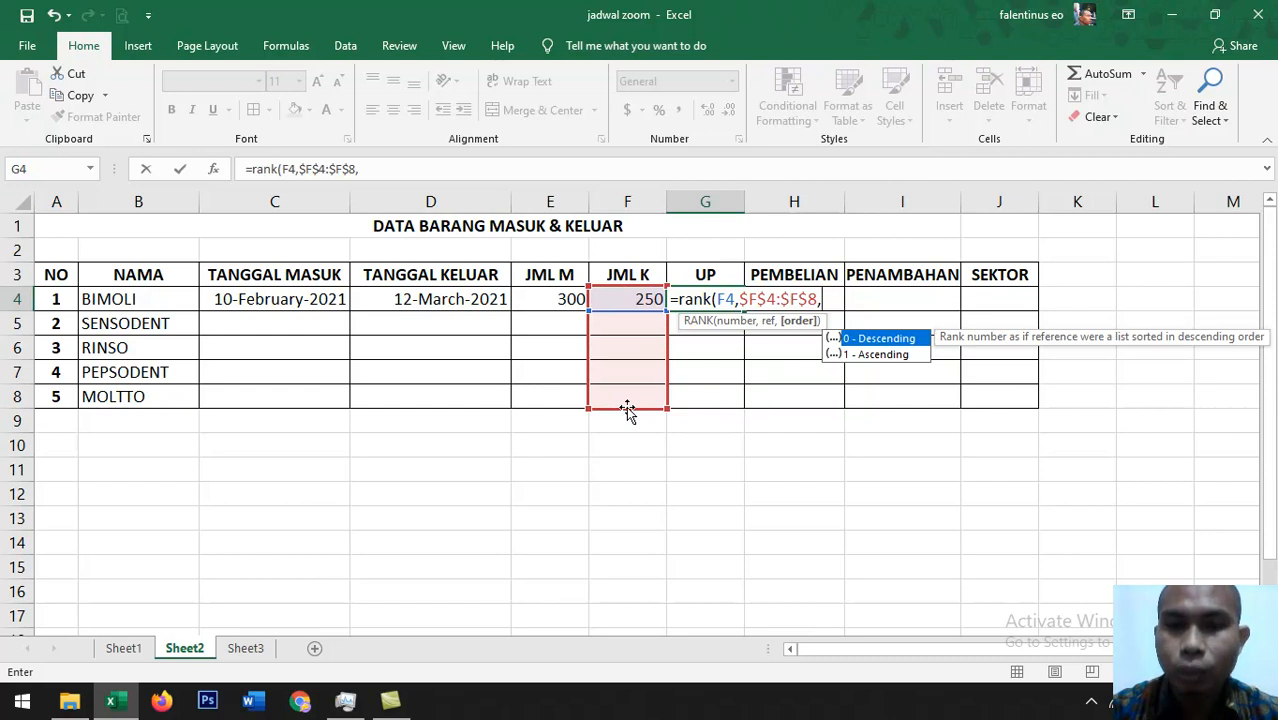
pyautogui.write('0')
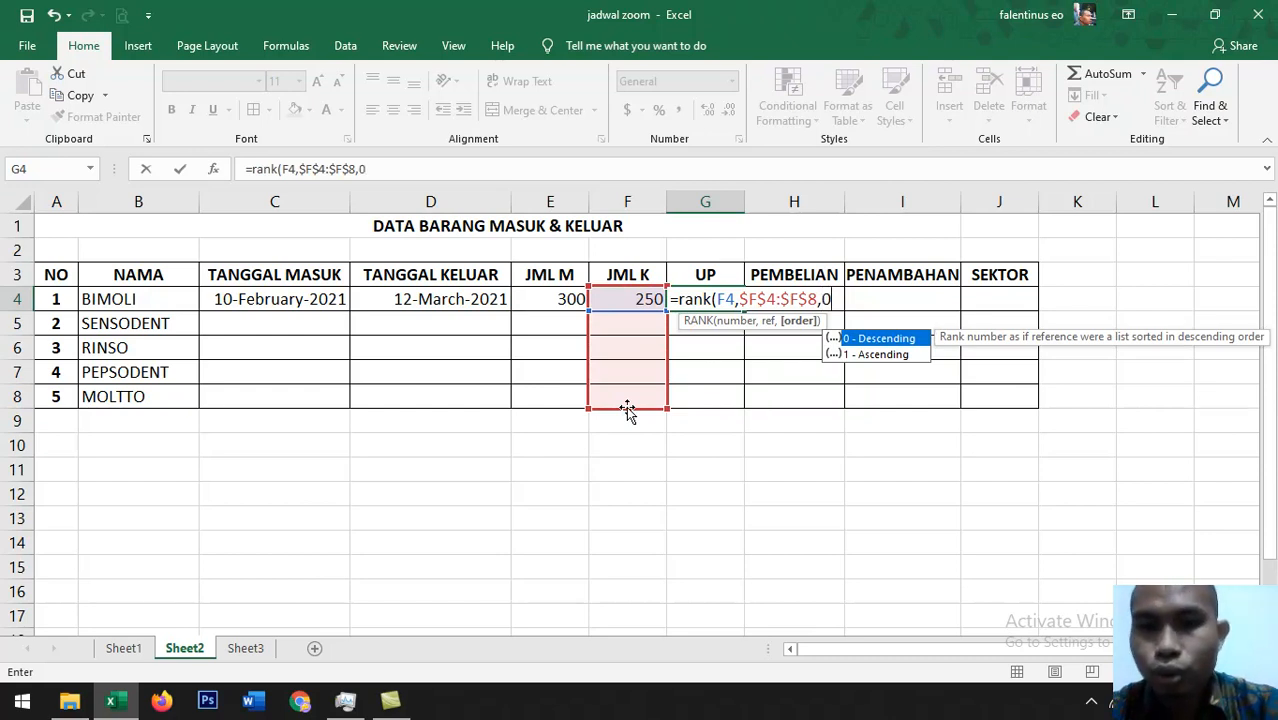
pyautogui.write(')')
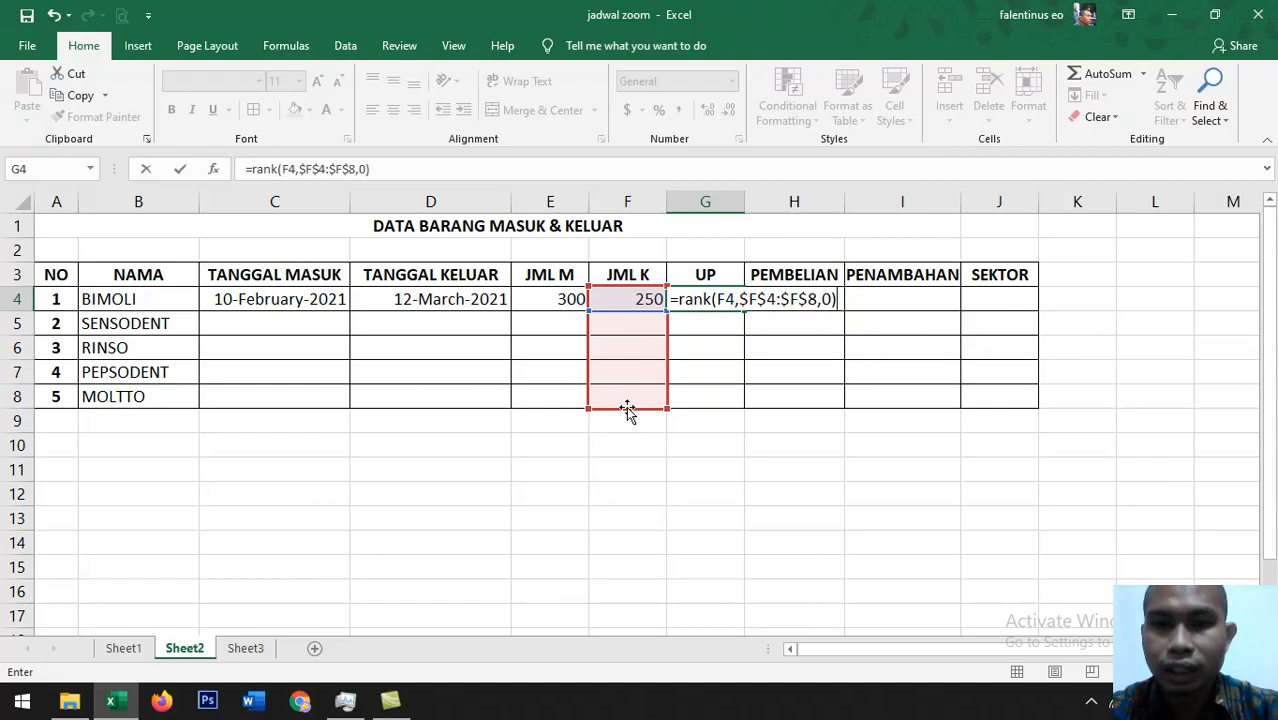
pyautogui.press('Return')
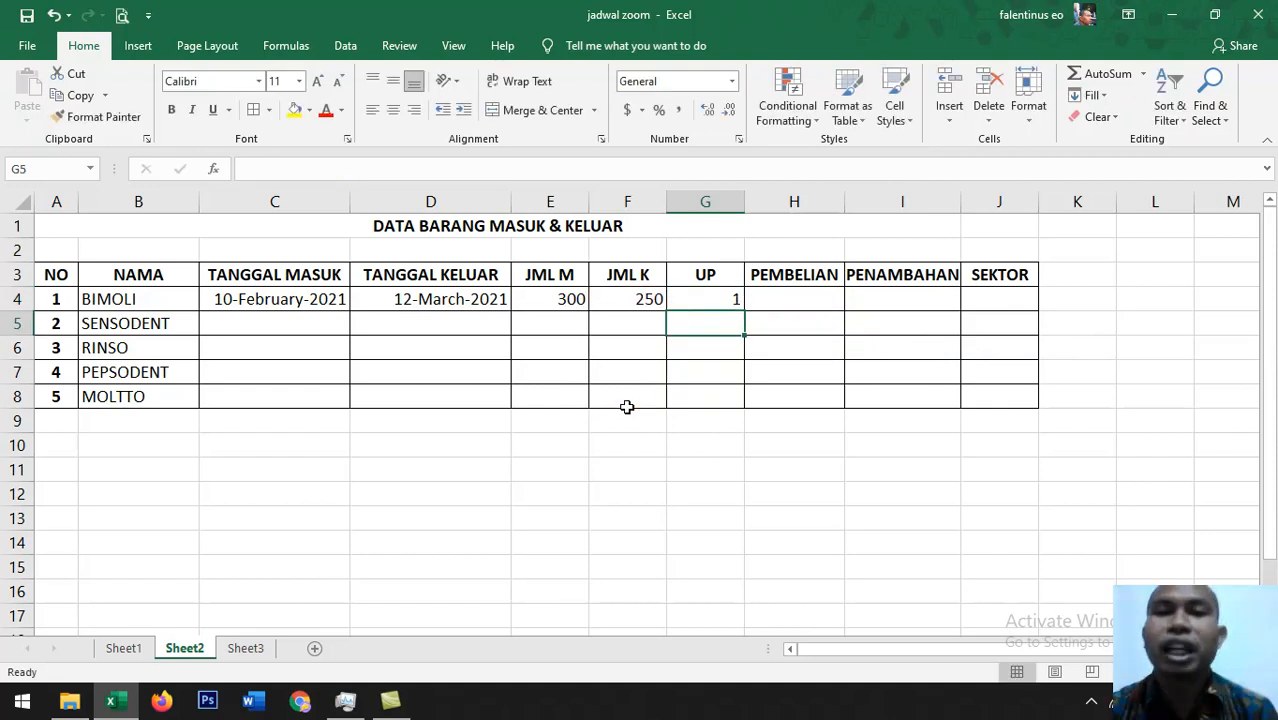
pyautogui.click(712, 299)
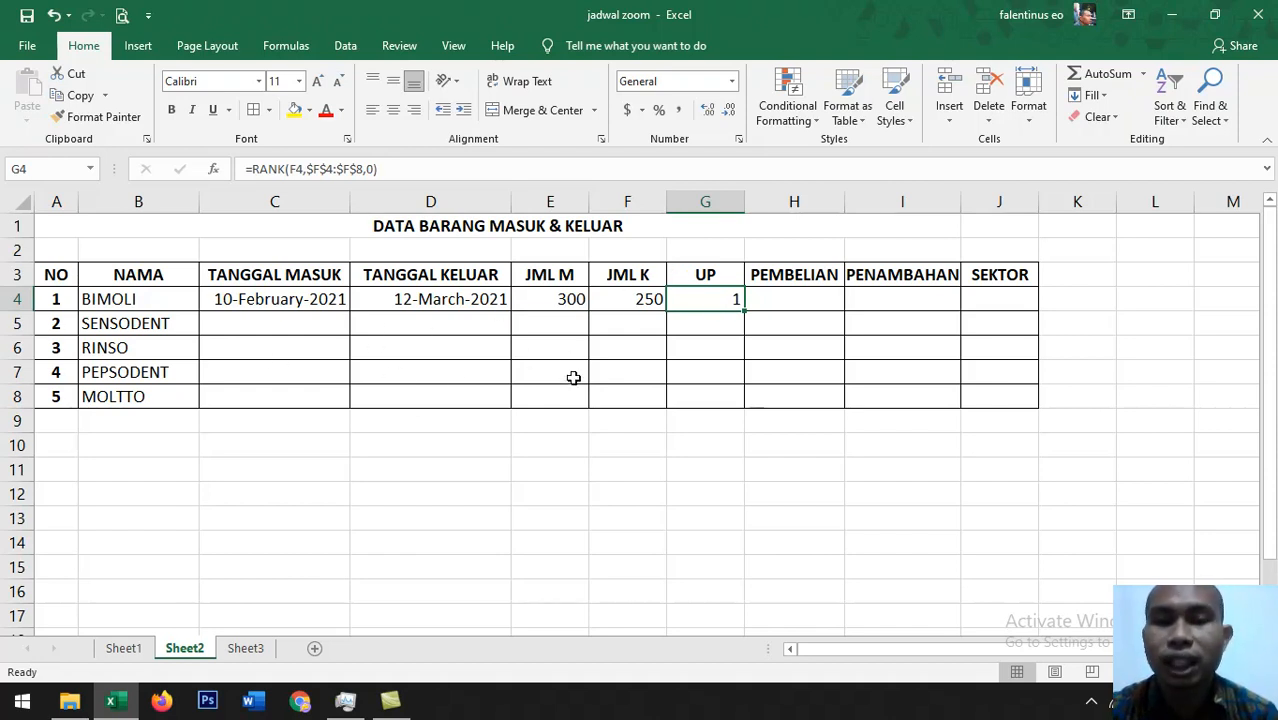
# Step: Enter the formula =E4-F4 in PEMBELIAN cell H4 to subtract BIMOLI's JML K from its JML M
pyautogui.click(767, 302)
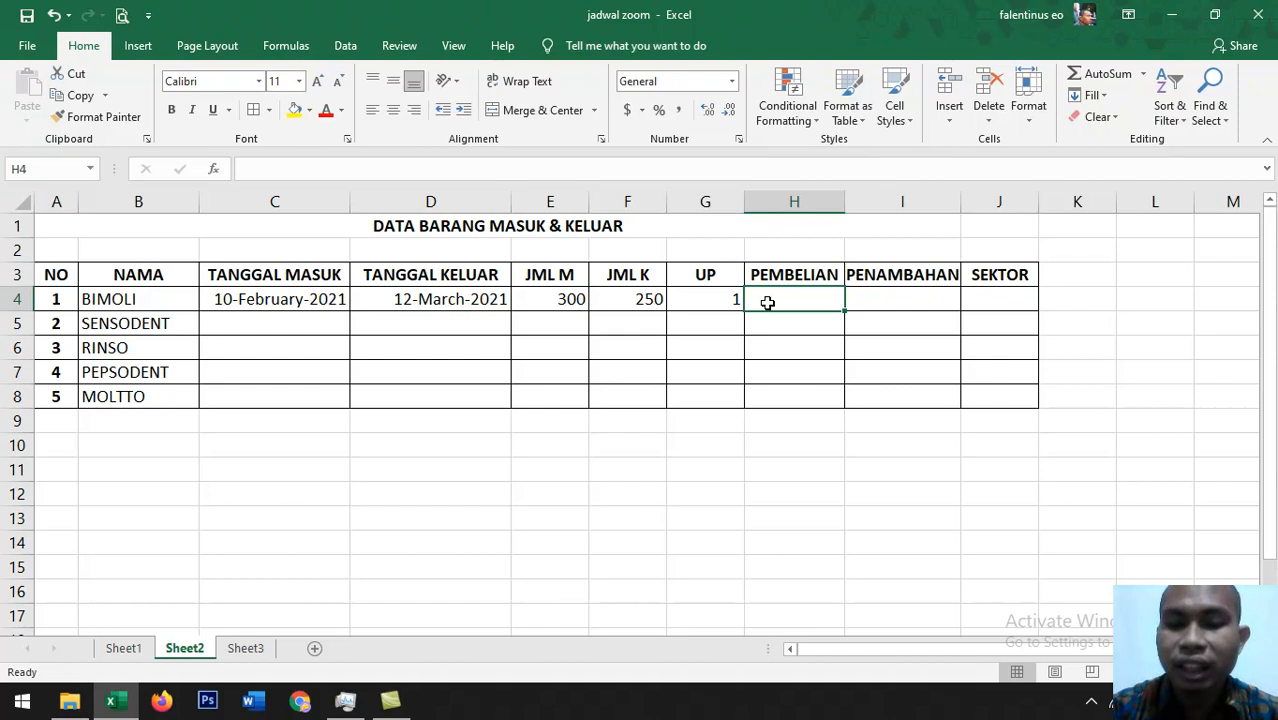
pyautogui.write('=')
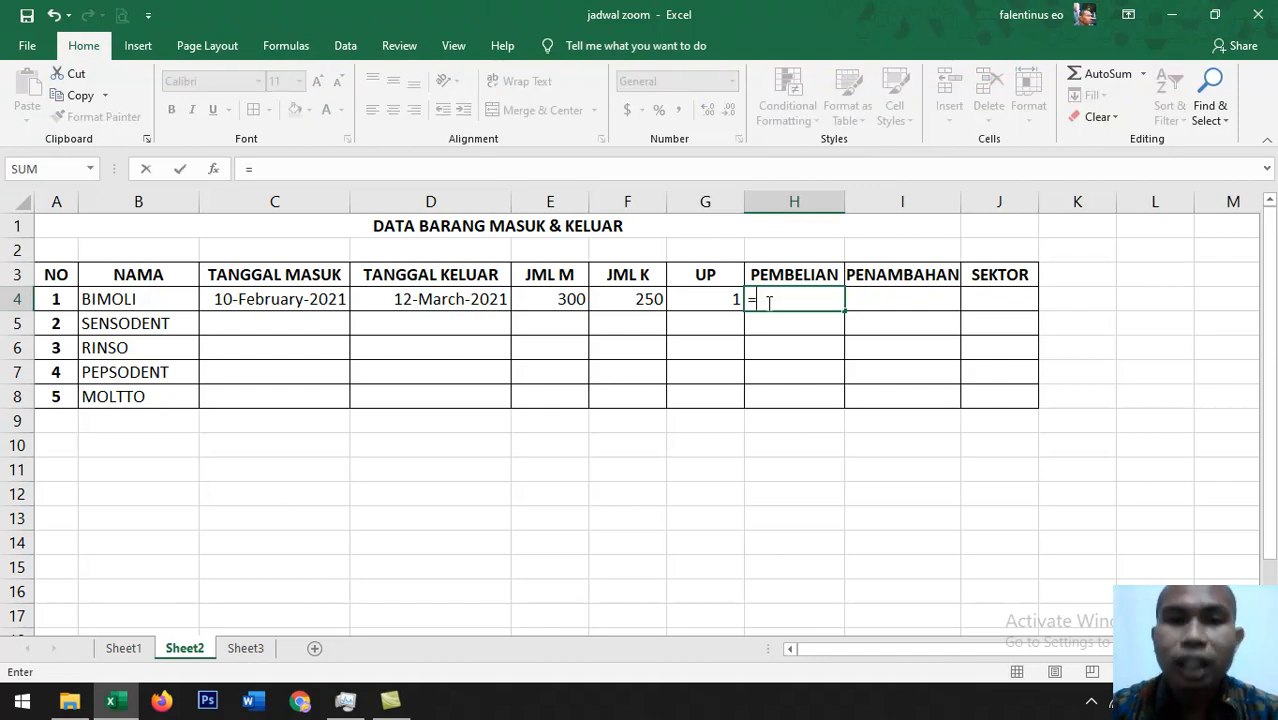
pyautogui.click(551, 297)
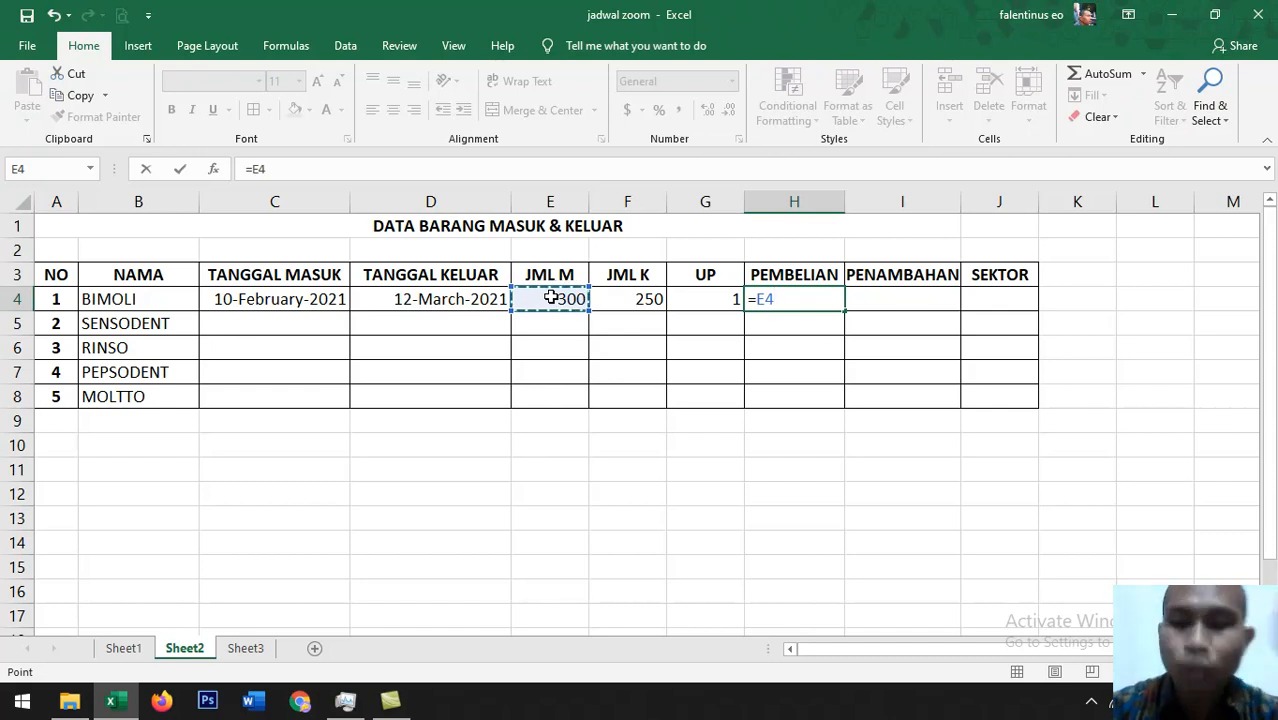
pyautogui.write('-')
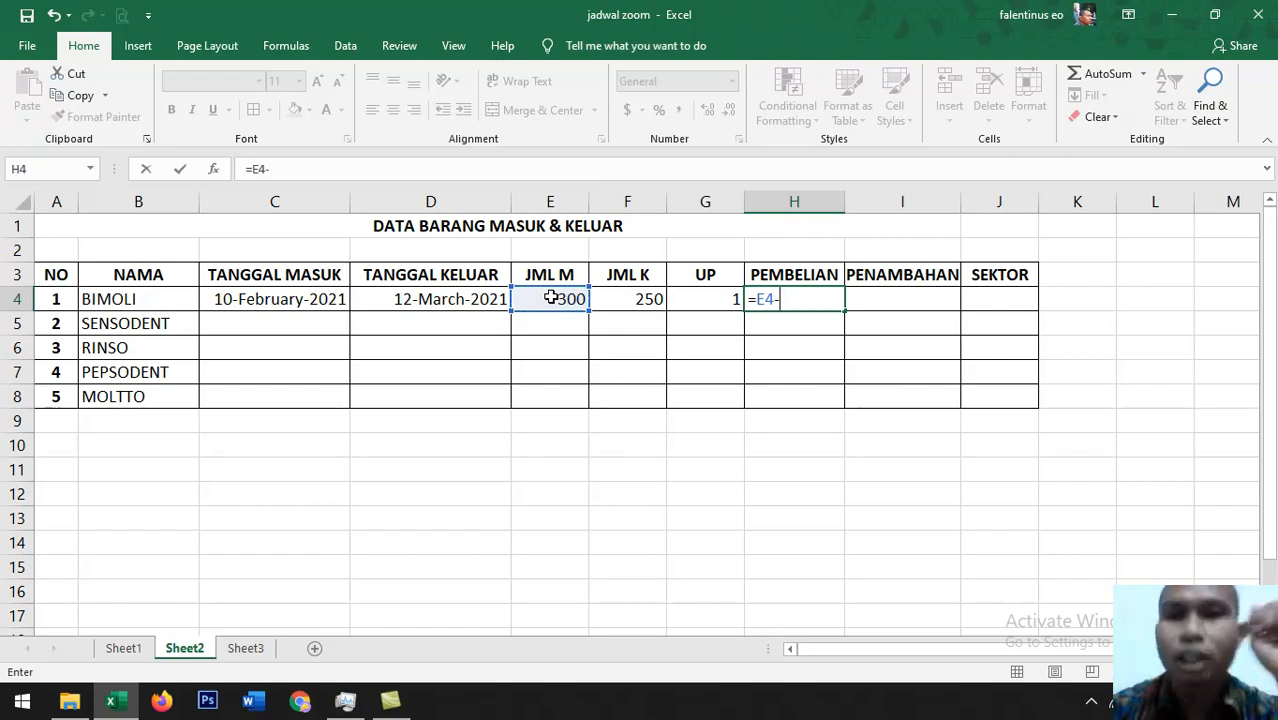
pyautogui.click(632, 310)
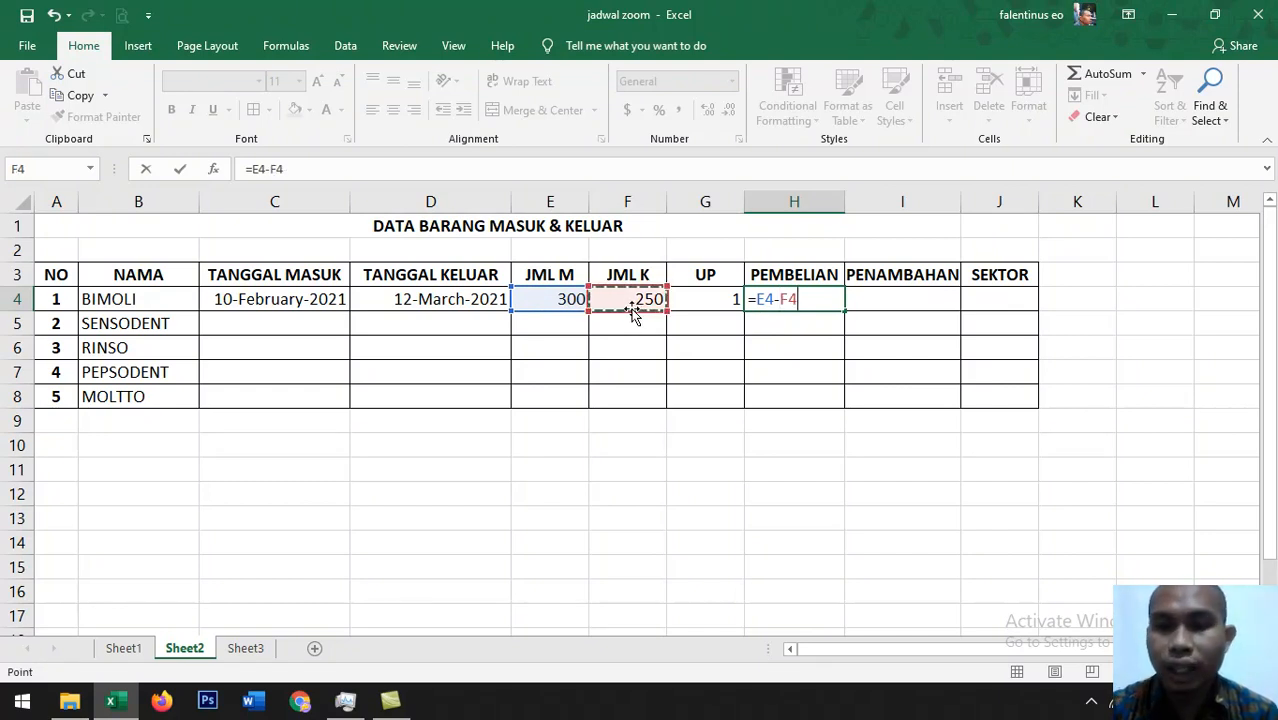
pyautogui.press('Return')
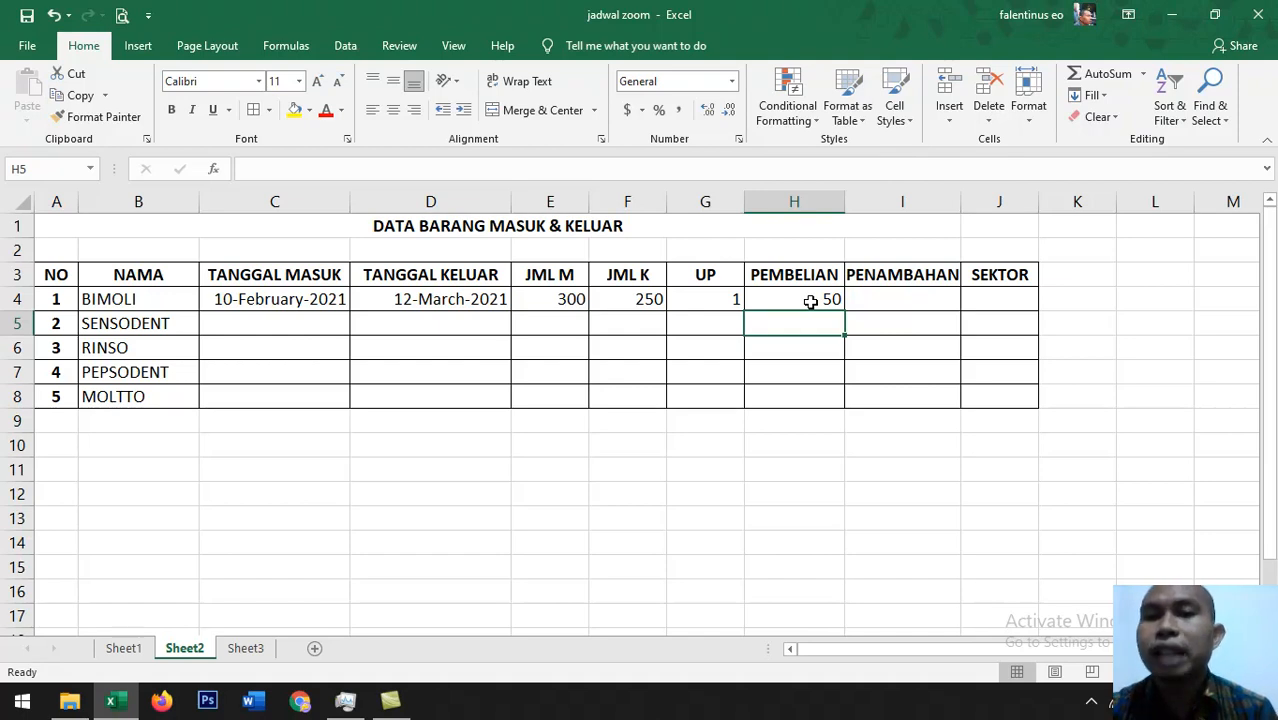
# Step: Enter the formula =H4*3 in PENAMBAHAN cell I4 to multiply BIMOLI's PEMBELIAN by 3
pyautogui.click(896, 303)
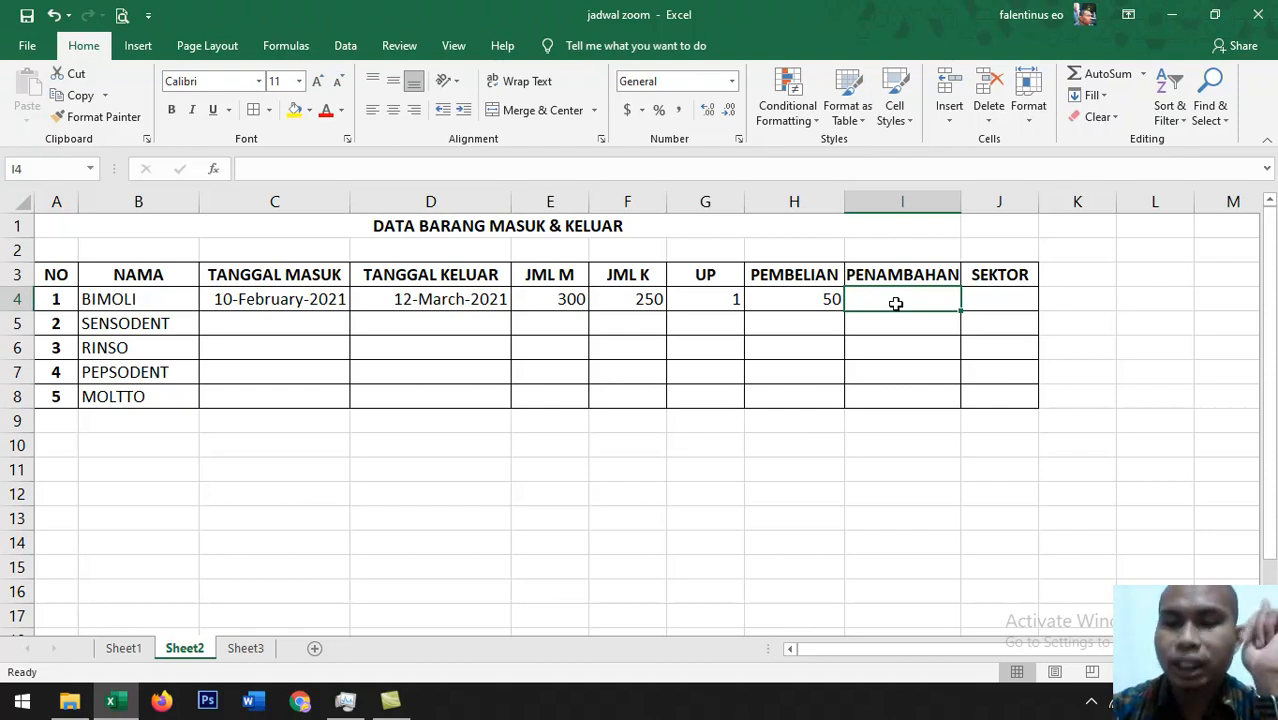
pyautogui.write('=')
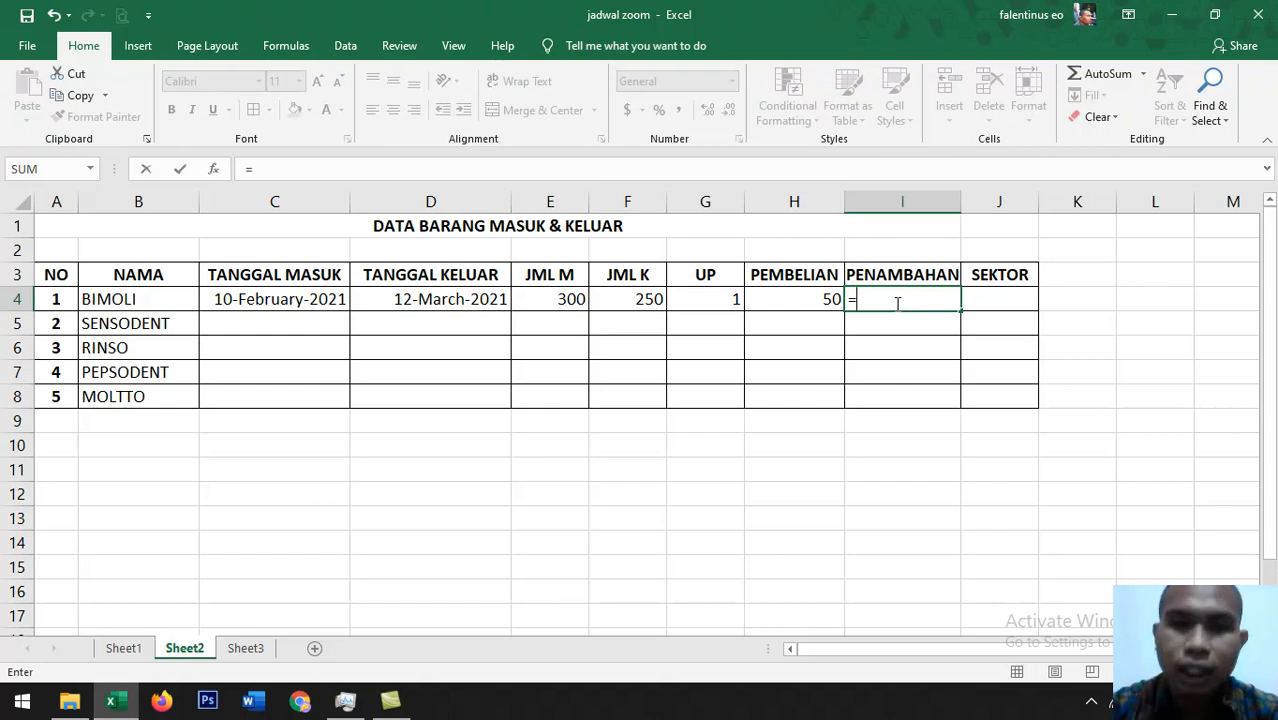
pyautogui.click(802, 309)
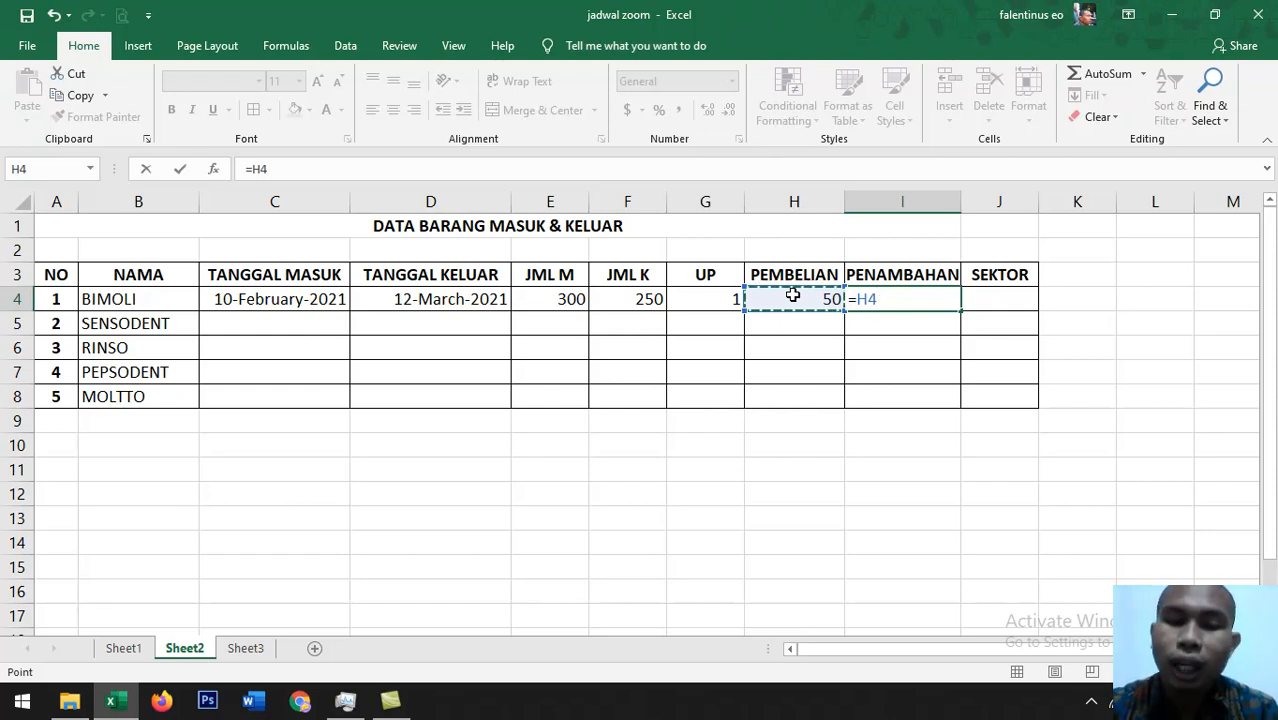
pyautogui.write('*')
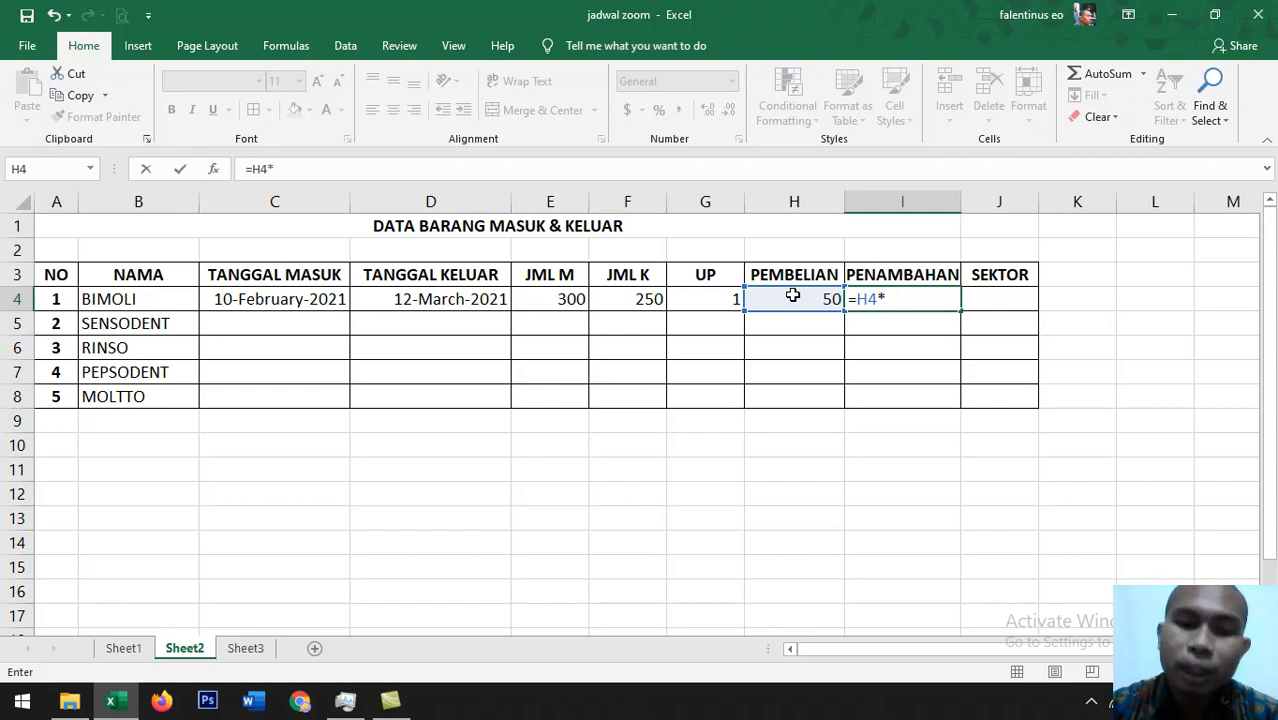
pyautogui.write('3')
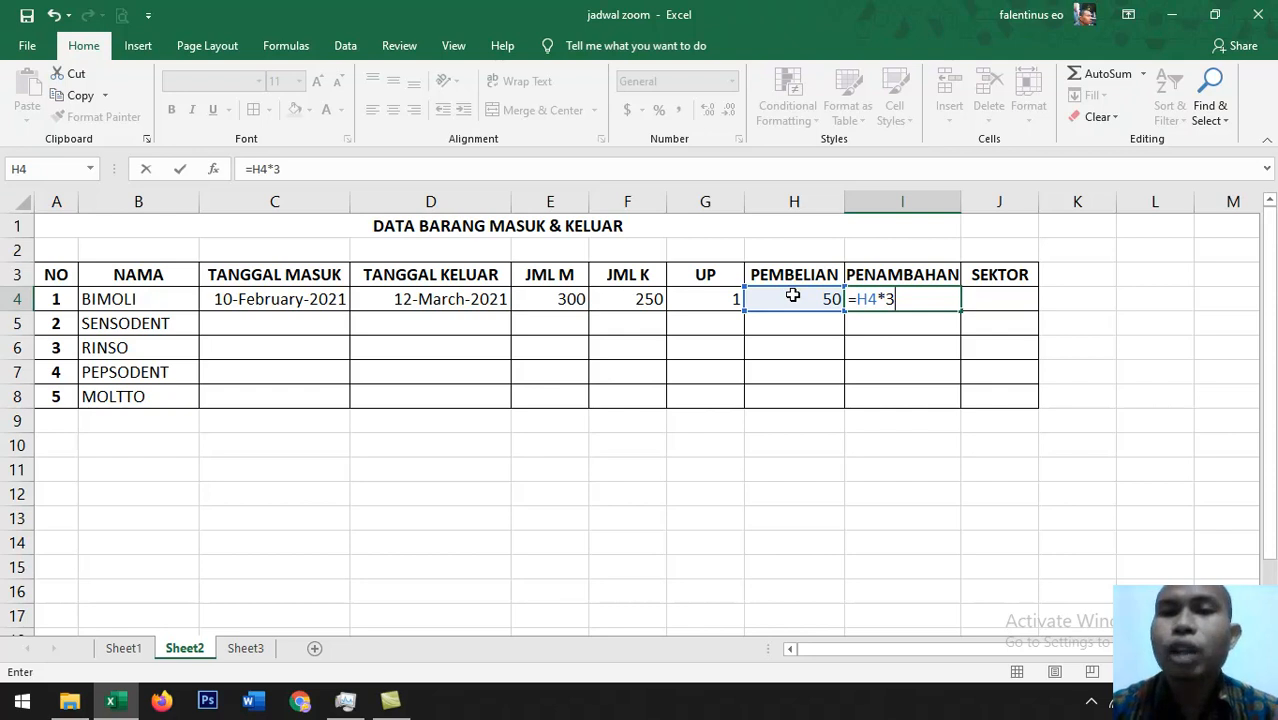
pyautogui.press('Return')
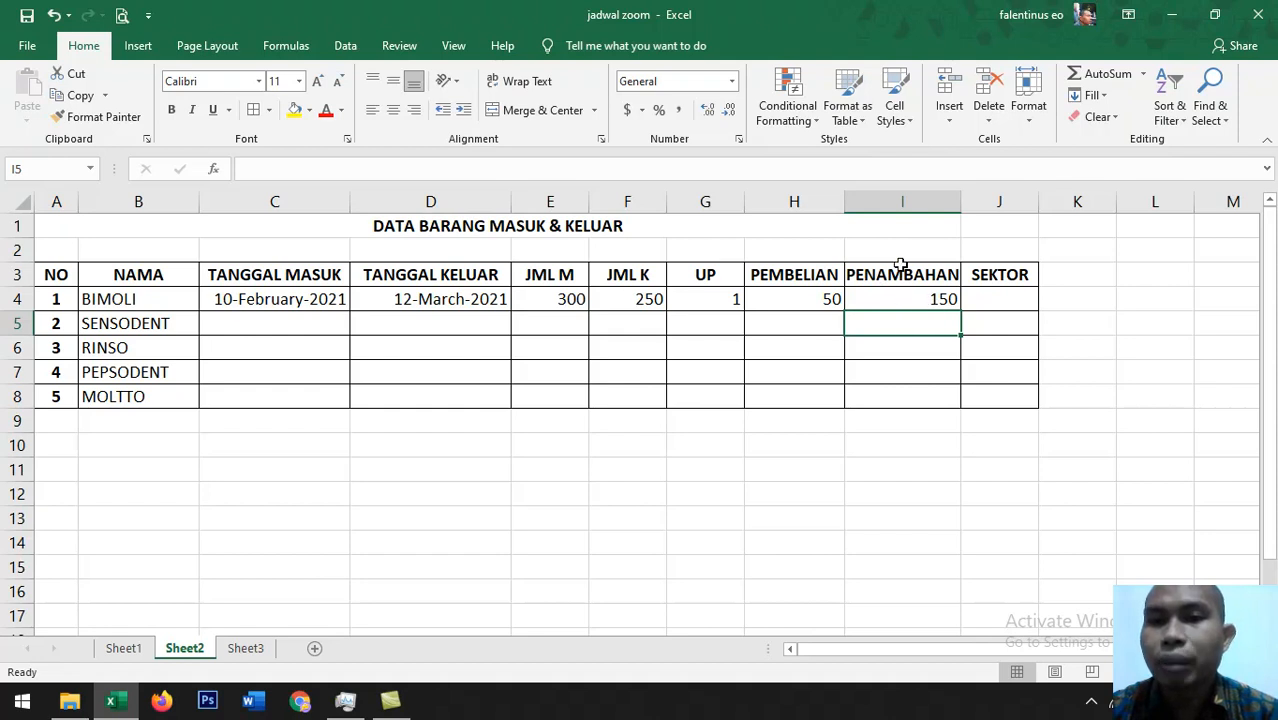
# Step: Change the multiplier in BIMOLI's PENAMBAHAN formula in cell I4 to 16, making it =H4*16
pyautogui.click(937, 301)
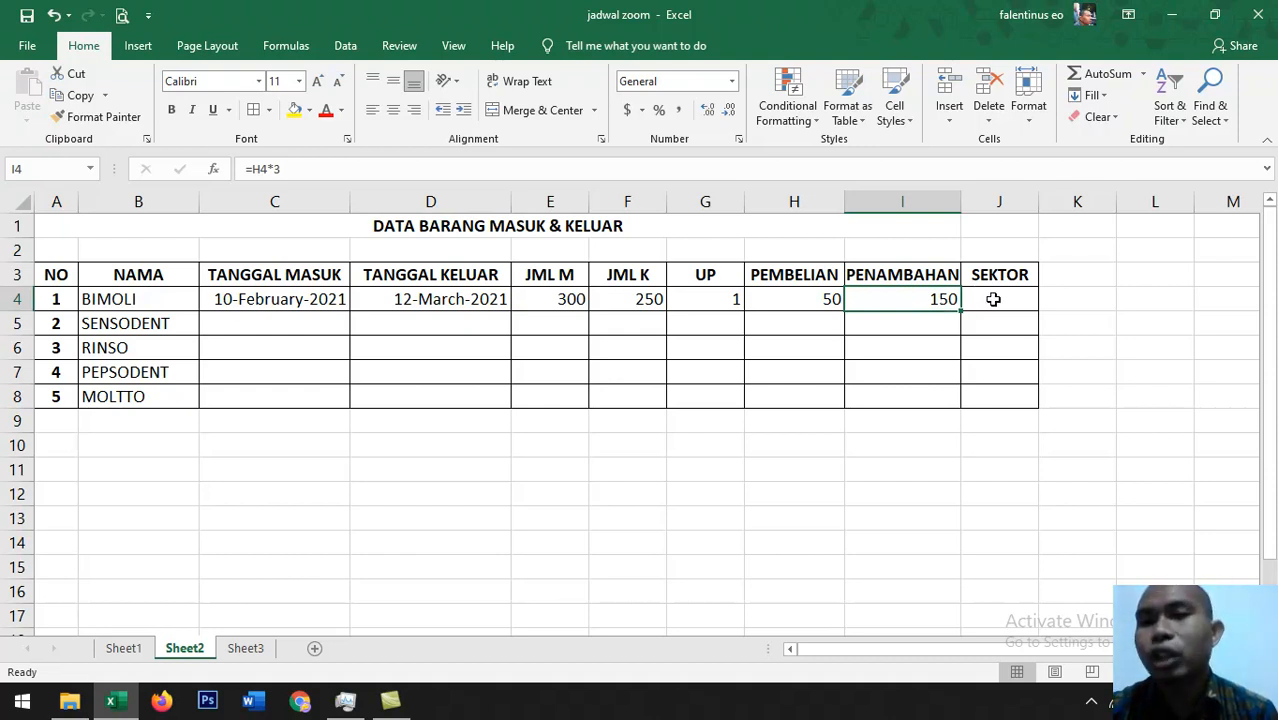
pyautogui.click(990, 300)
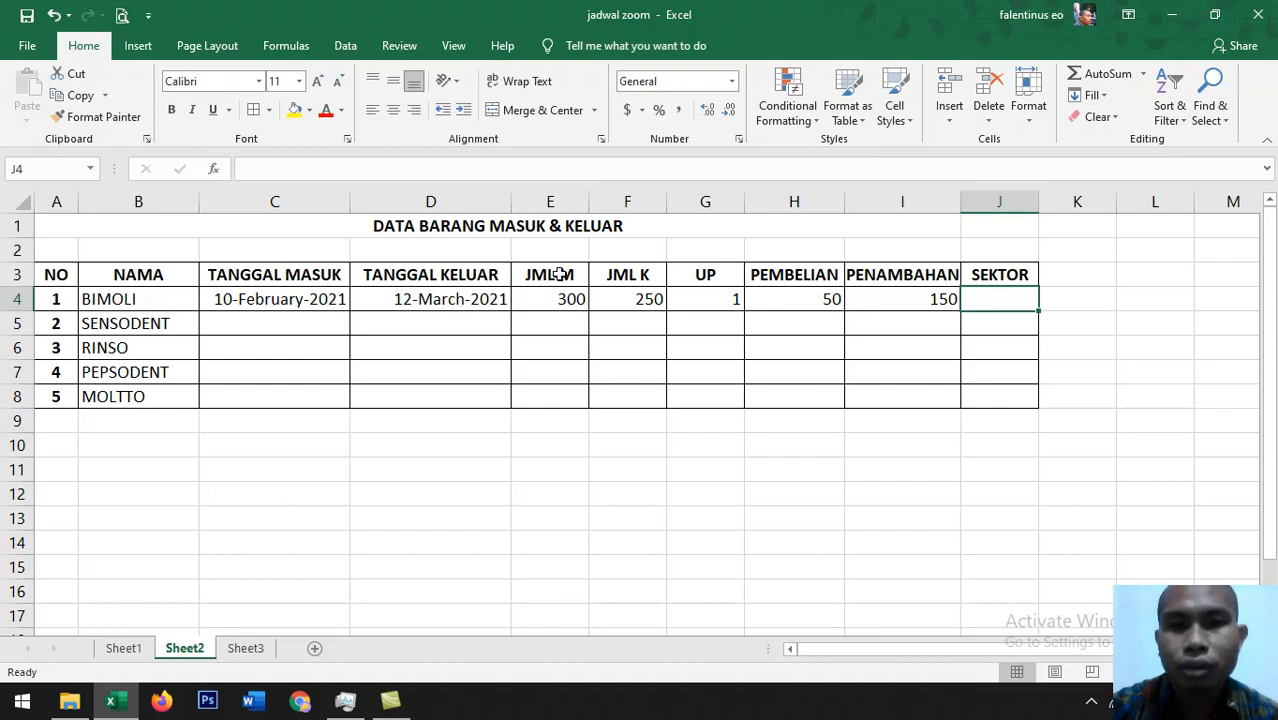
pyautogui.click(925, 303)
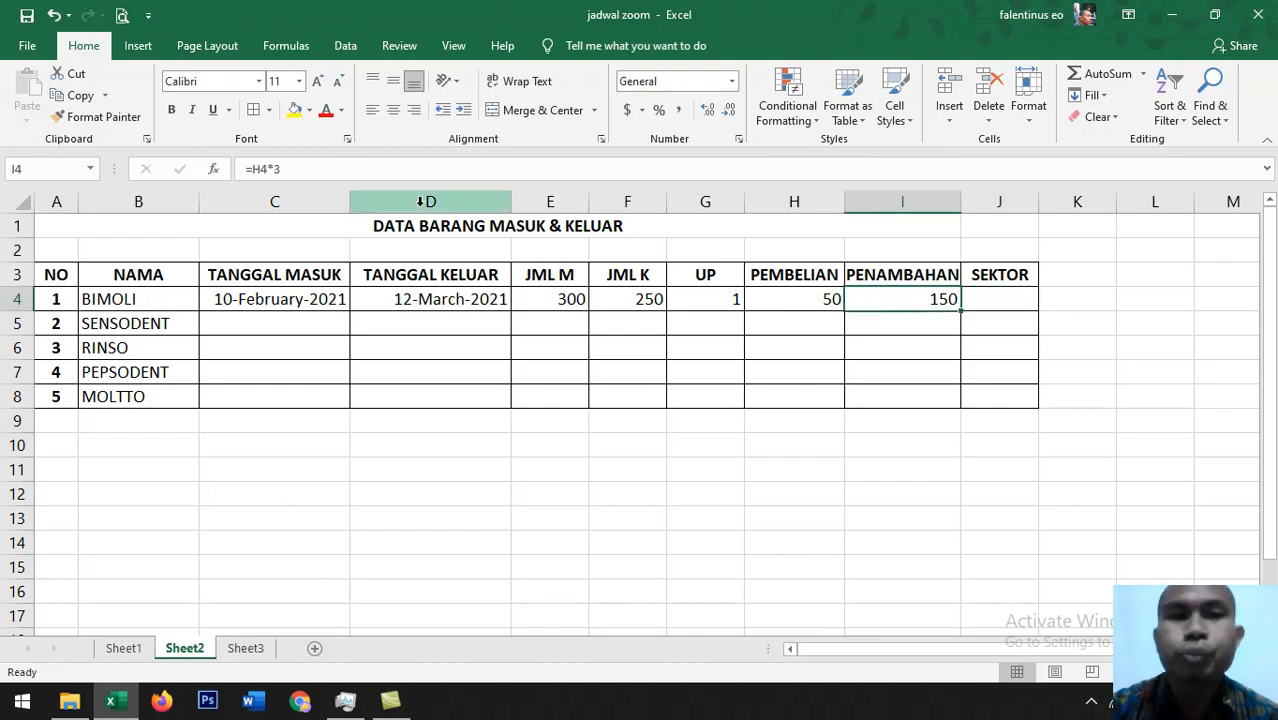
pyautogui.click(328, 170)
pyautogui.press('BackSpace')
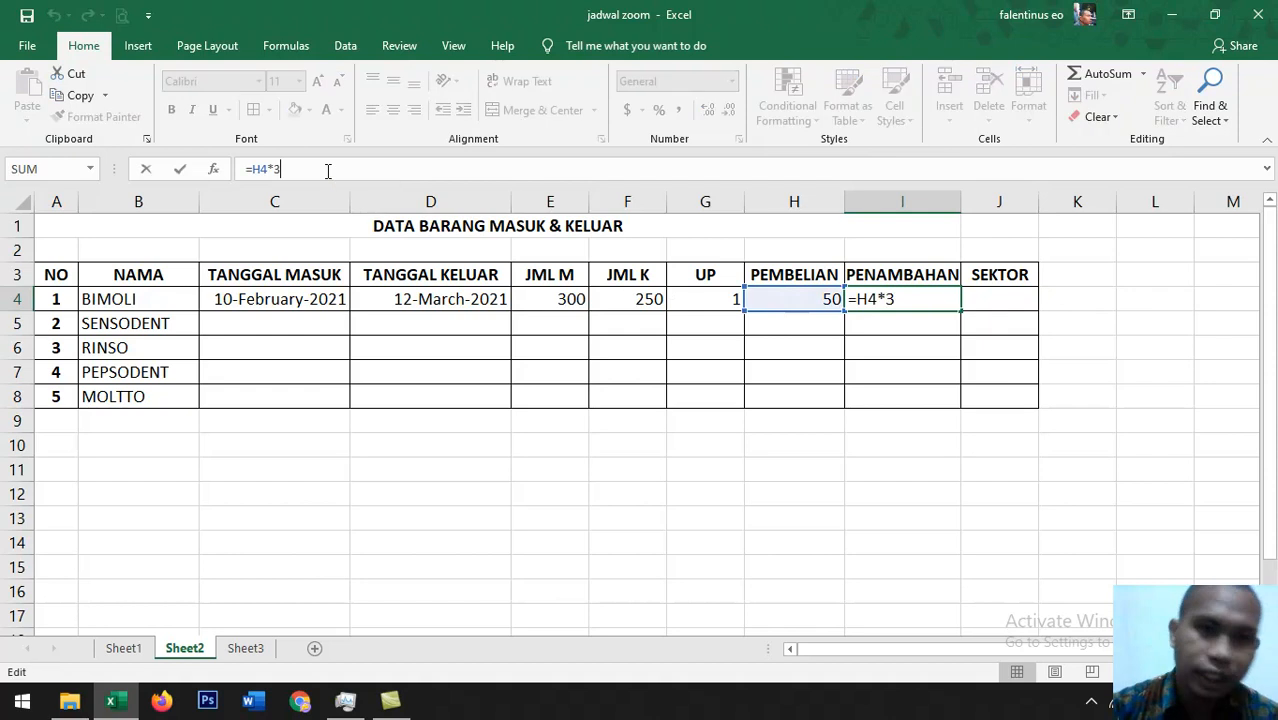
pyautogui.write('10')
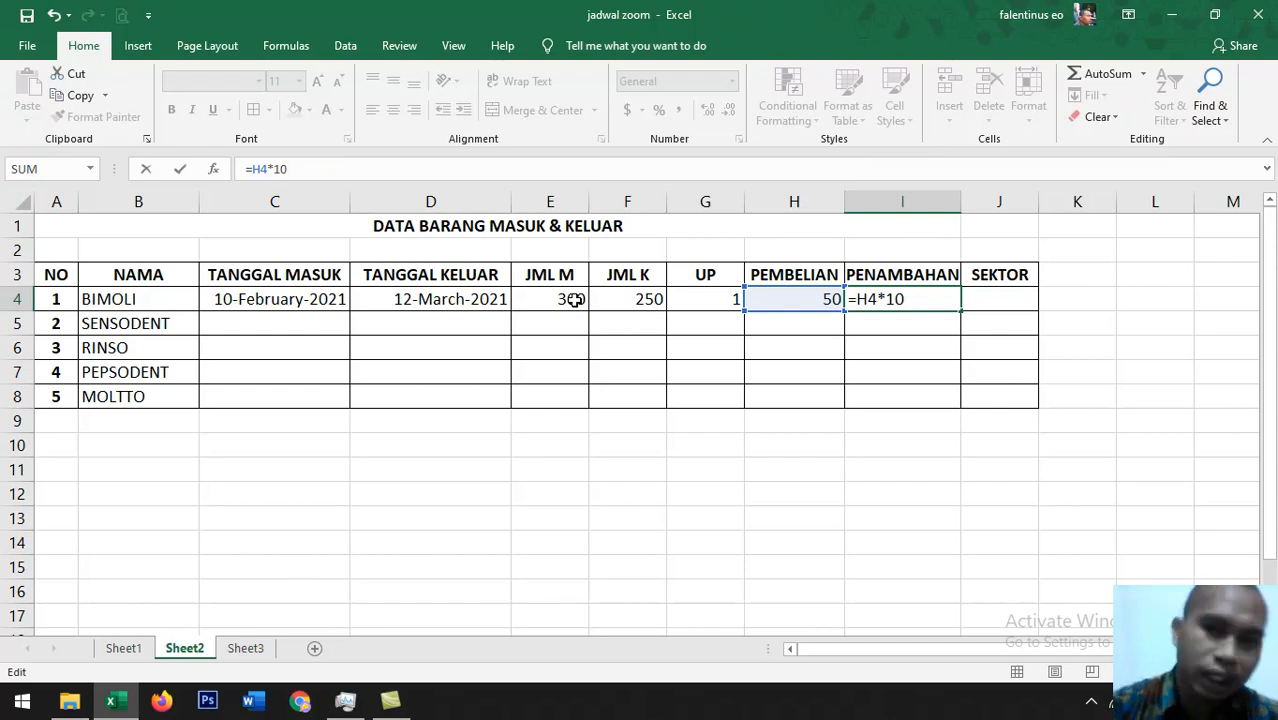
pyautogui.press('BackSpace')
pyautogui.press('BackSpace')
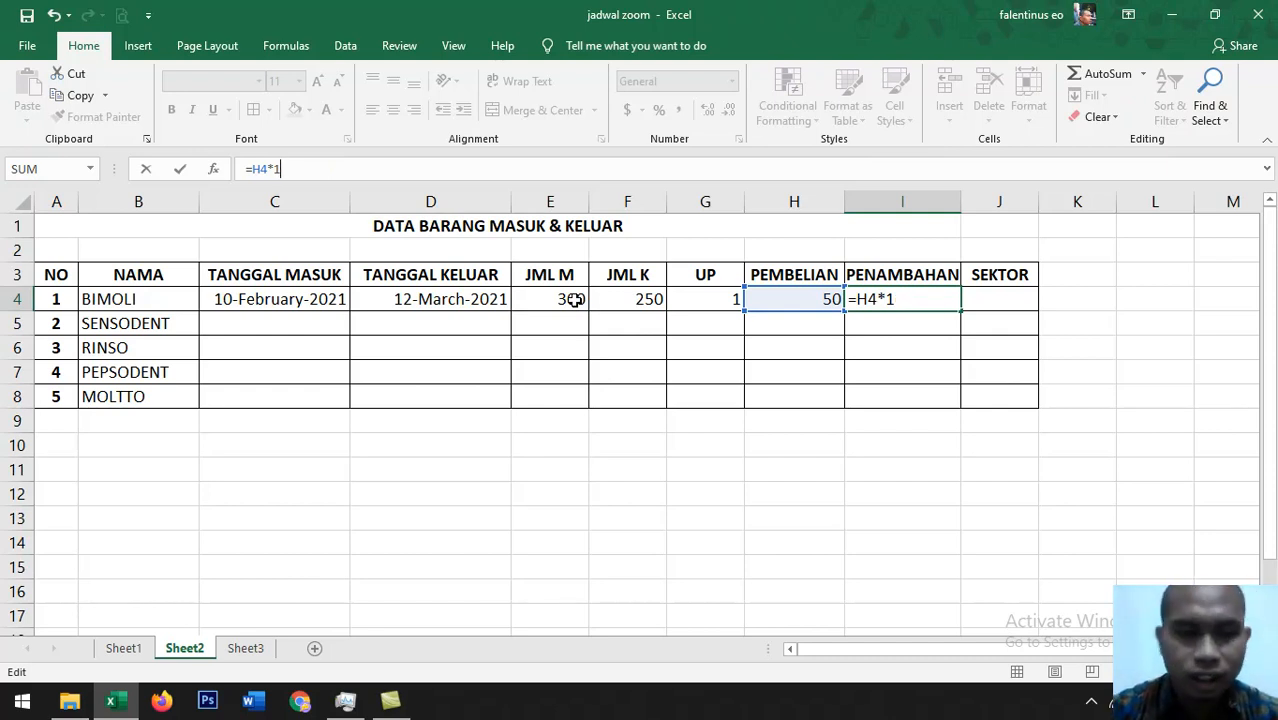
pyautogui.write('16')
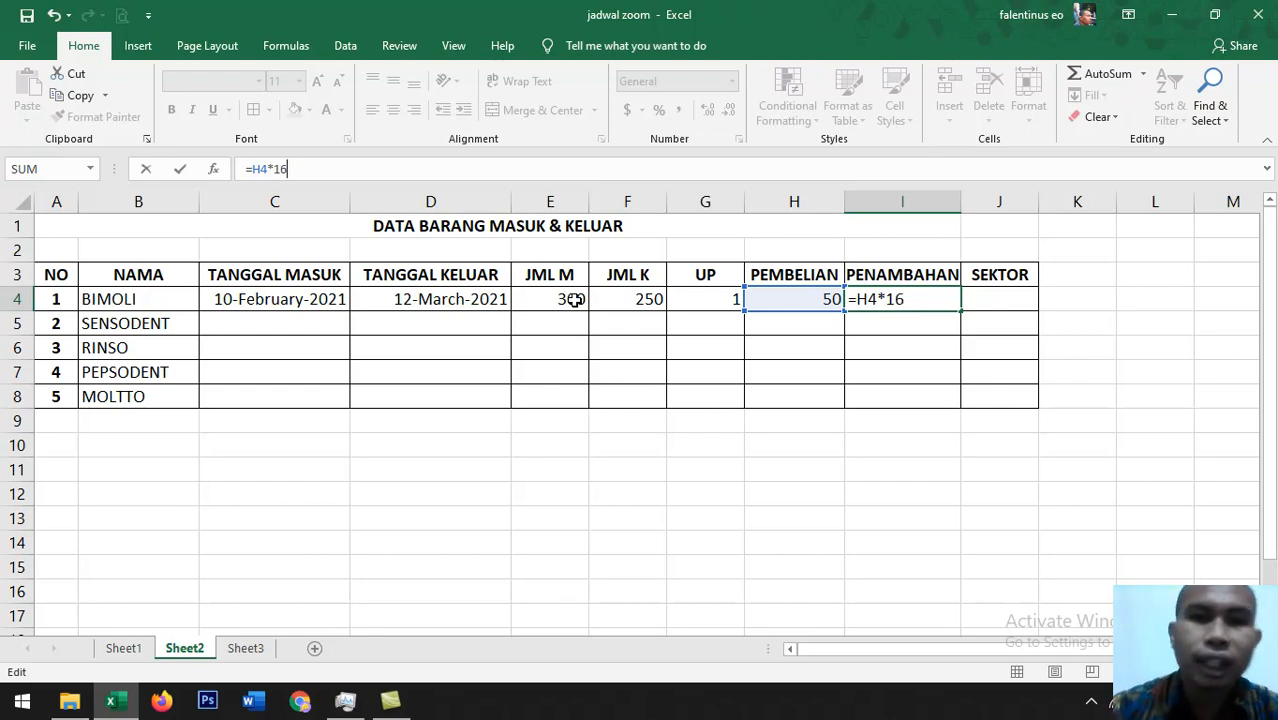
pyautogui.press('Return')
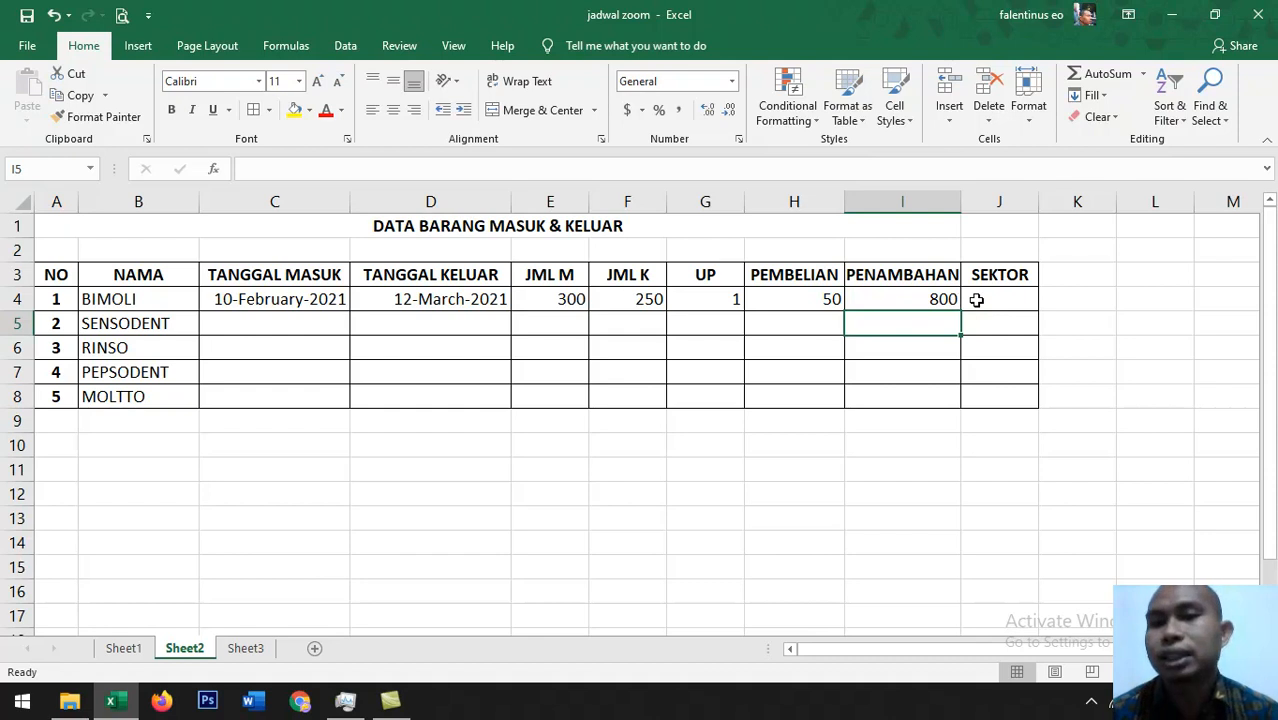
# Step: Enter the formula =I4/3 in SEKTOR cell J4 to divide BIMOLI's PENAMBAHAN by 3
pyautogui.click(976, 300)
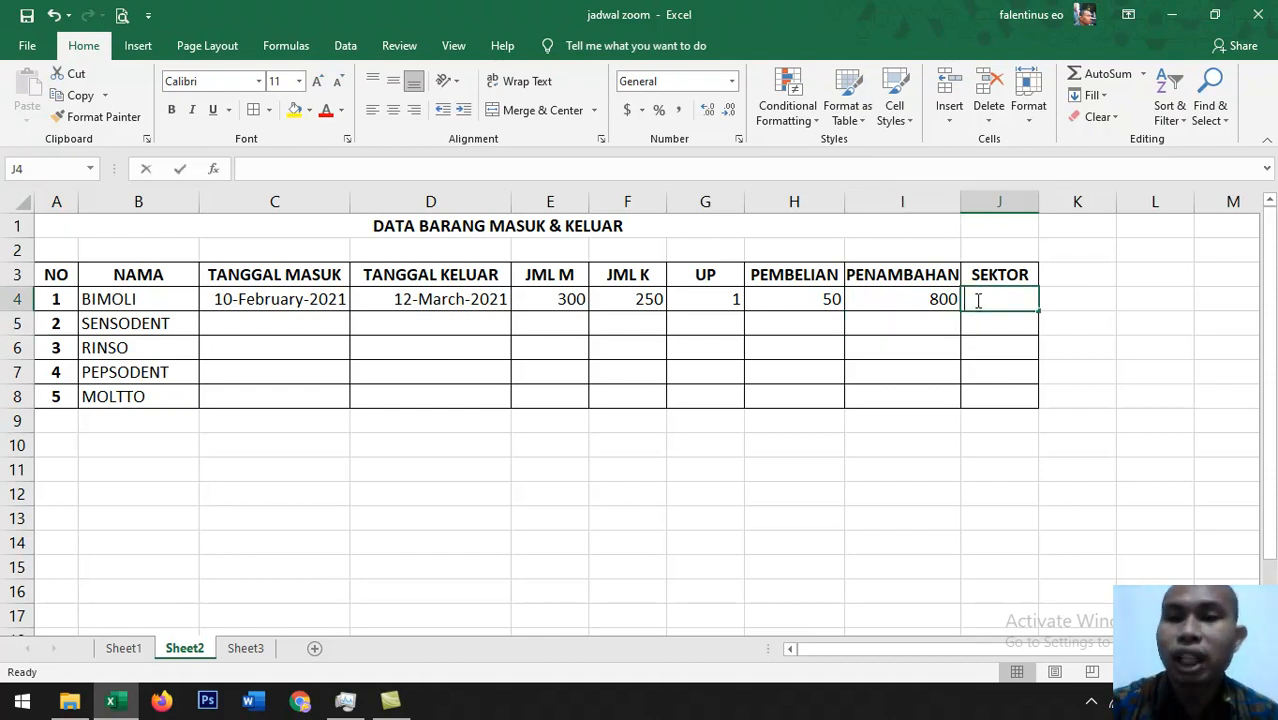
pyautogui.write('=')
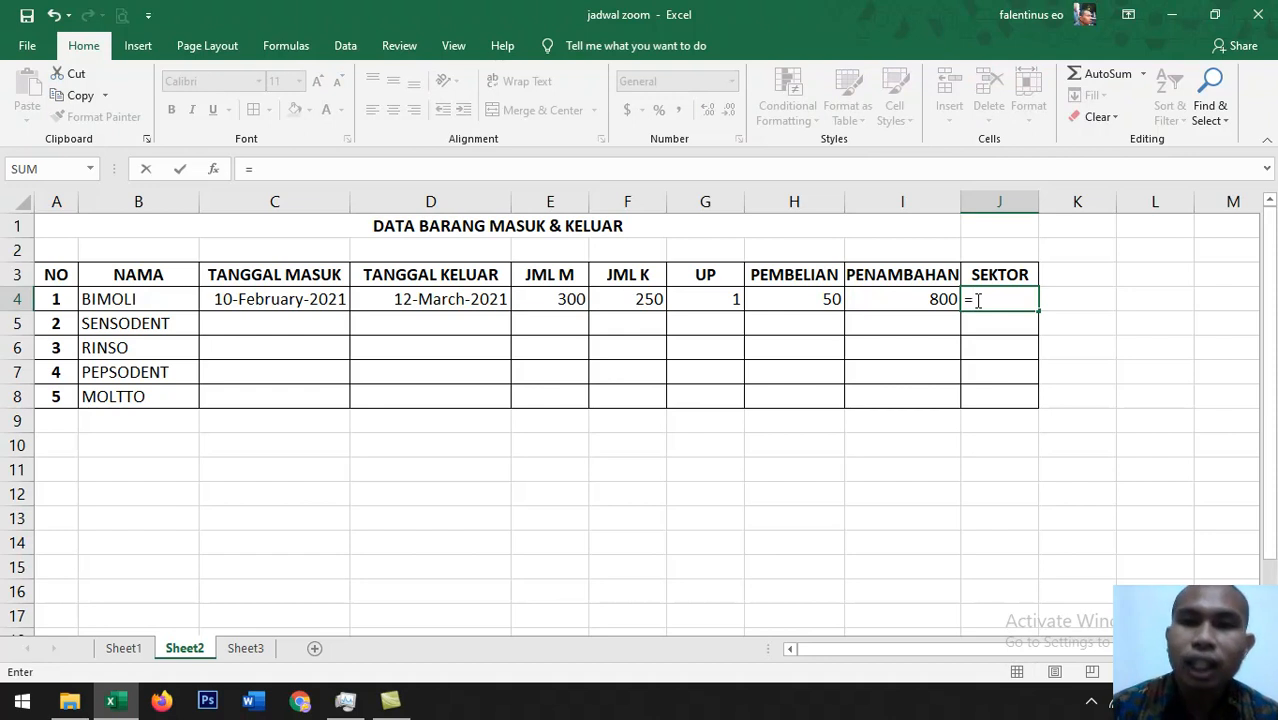
pyautogui.click(943, 305)
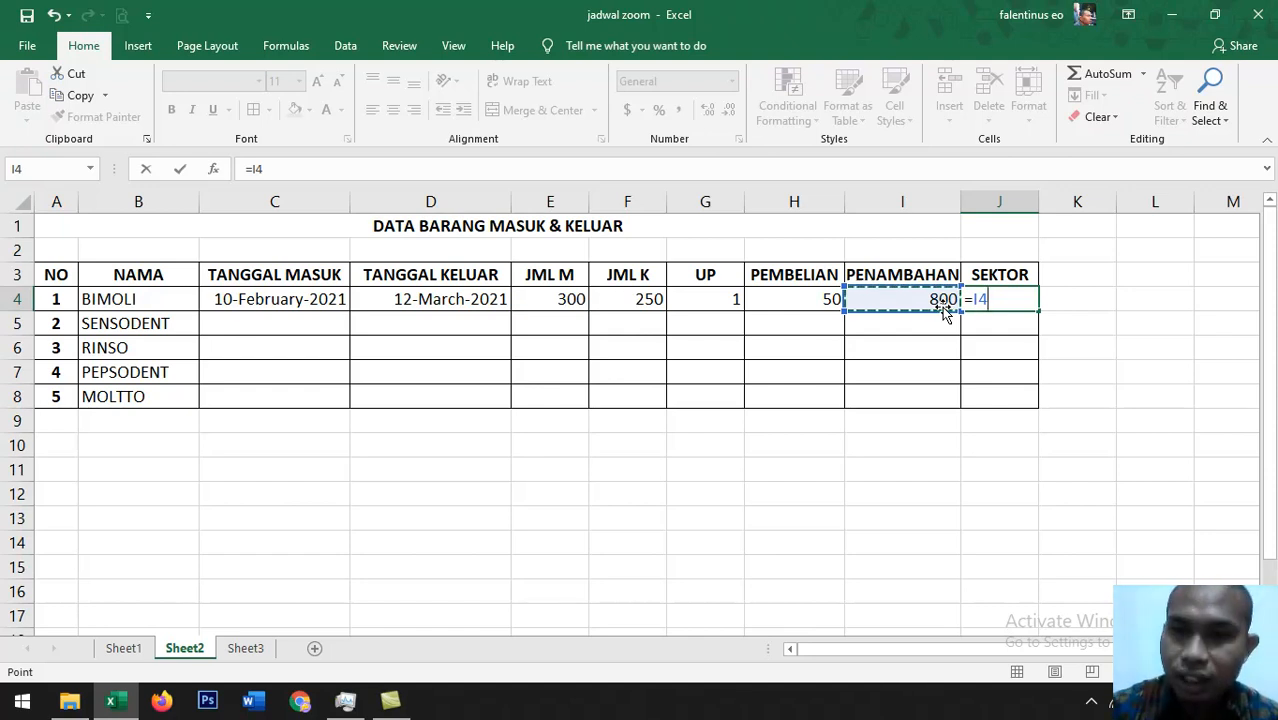
pyautogui.write('?')
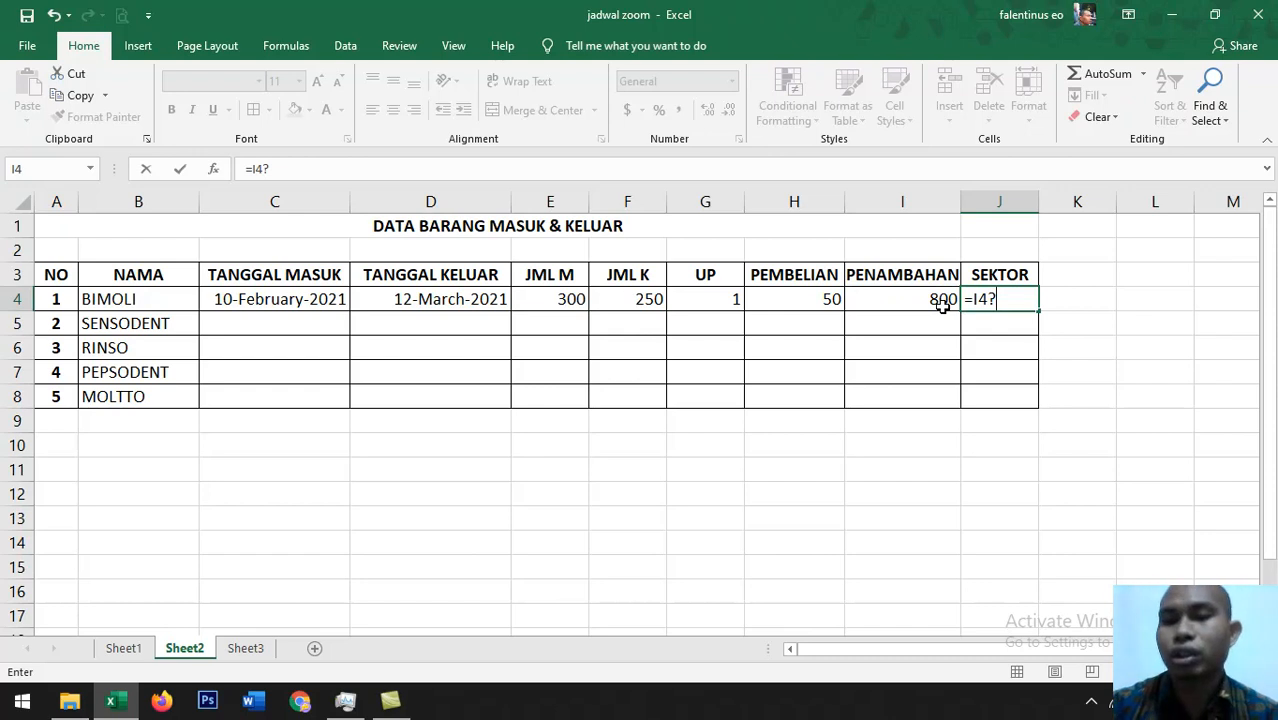
pyautogui.press('BackSpace')
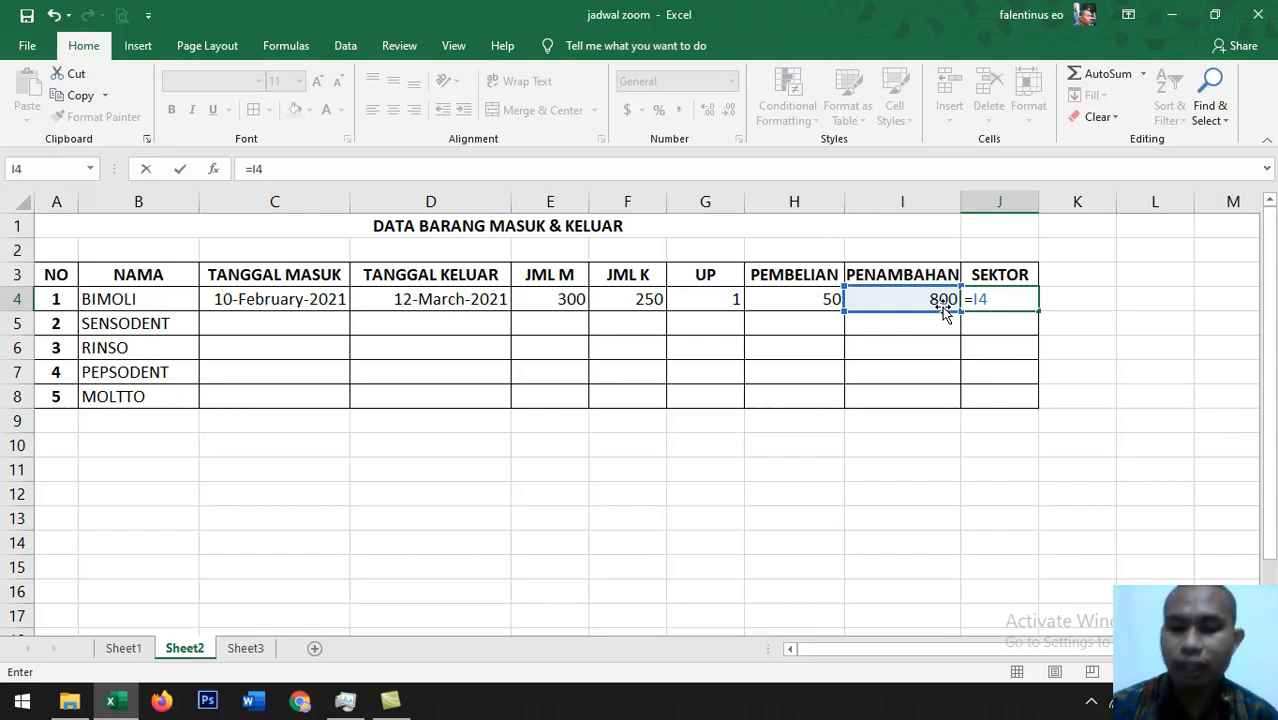
pyautogui.write('/')
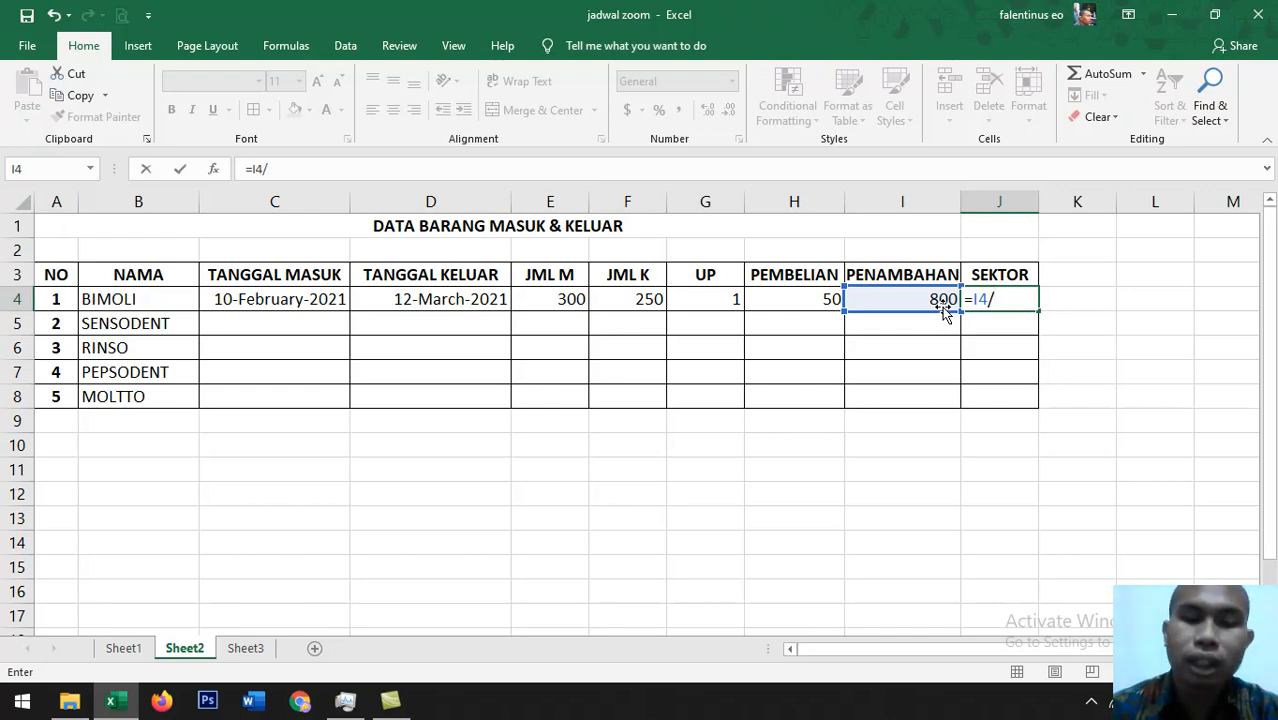
pyautogui.write('3')
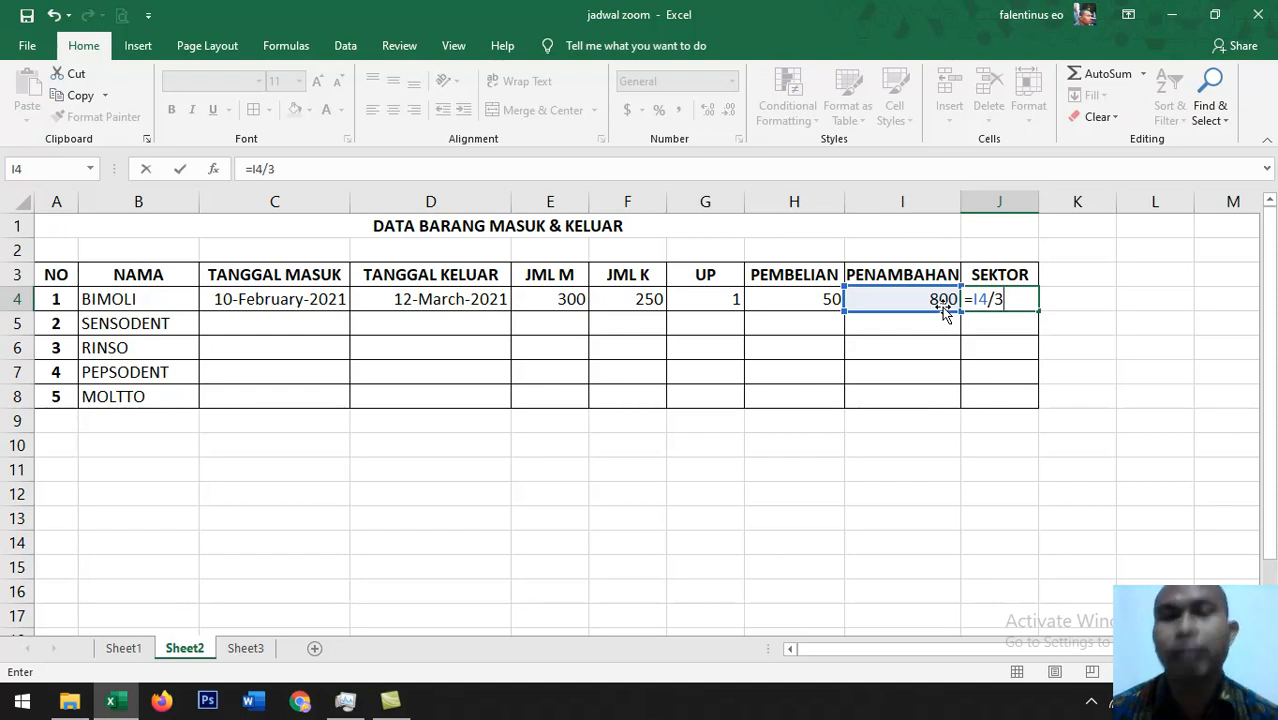
pyautogui.press('Return')
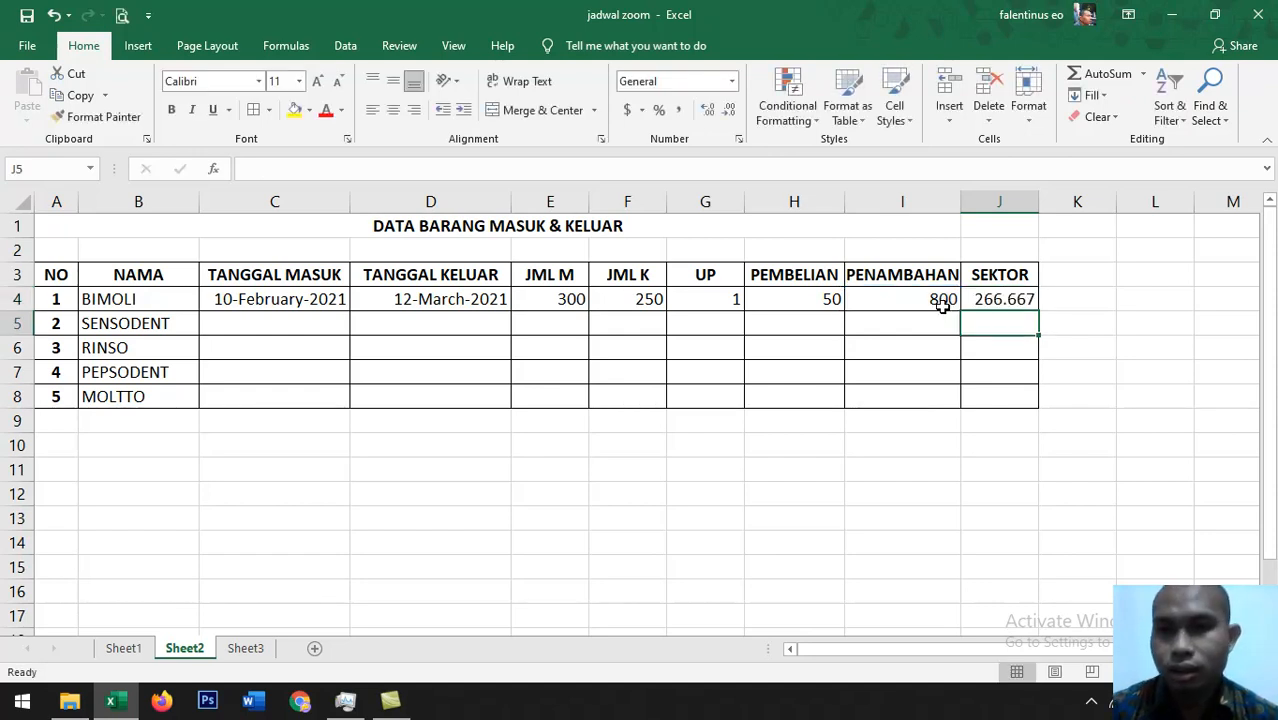
# Step: Reduce the decimal places of BIMOLI's SEKTOR value in cell J4 to zero so it displays as a whole number
pyautogui.click(989, 299)
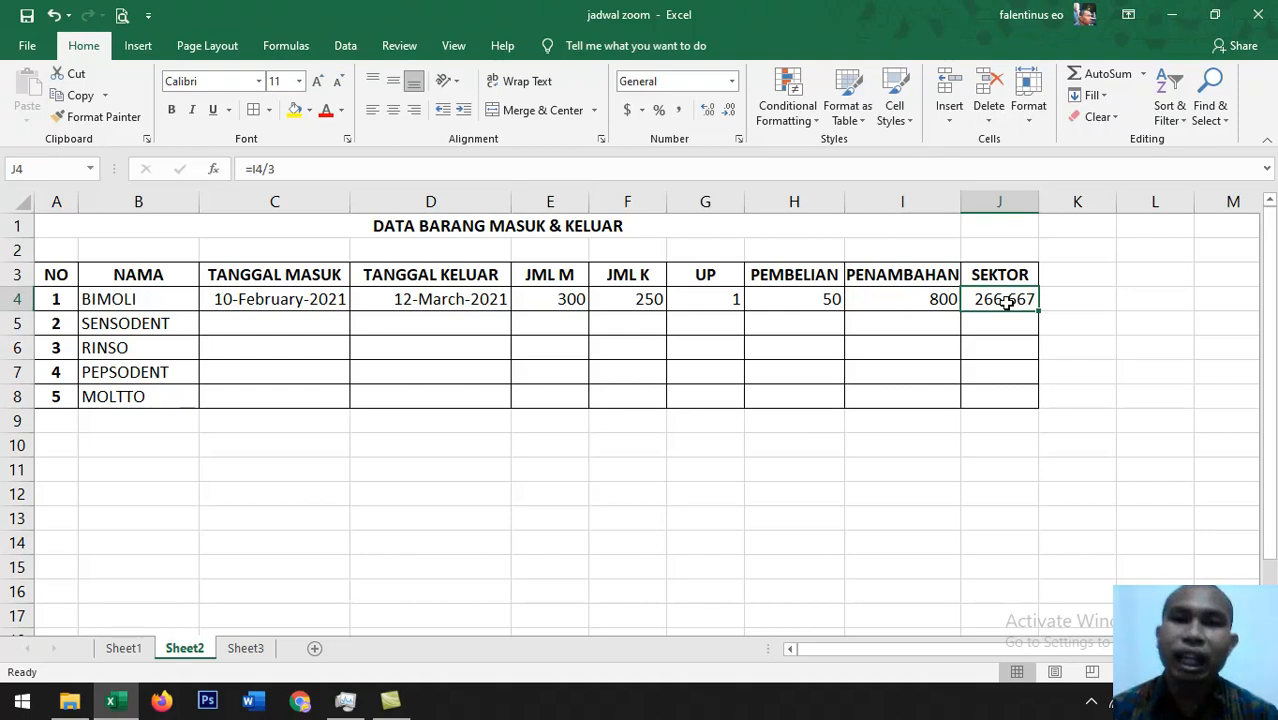
pyautogui.click(708, 113)
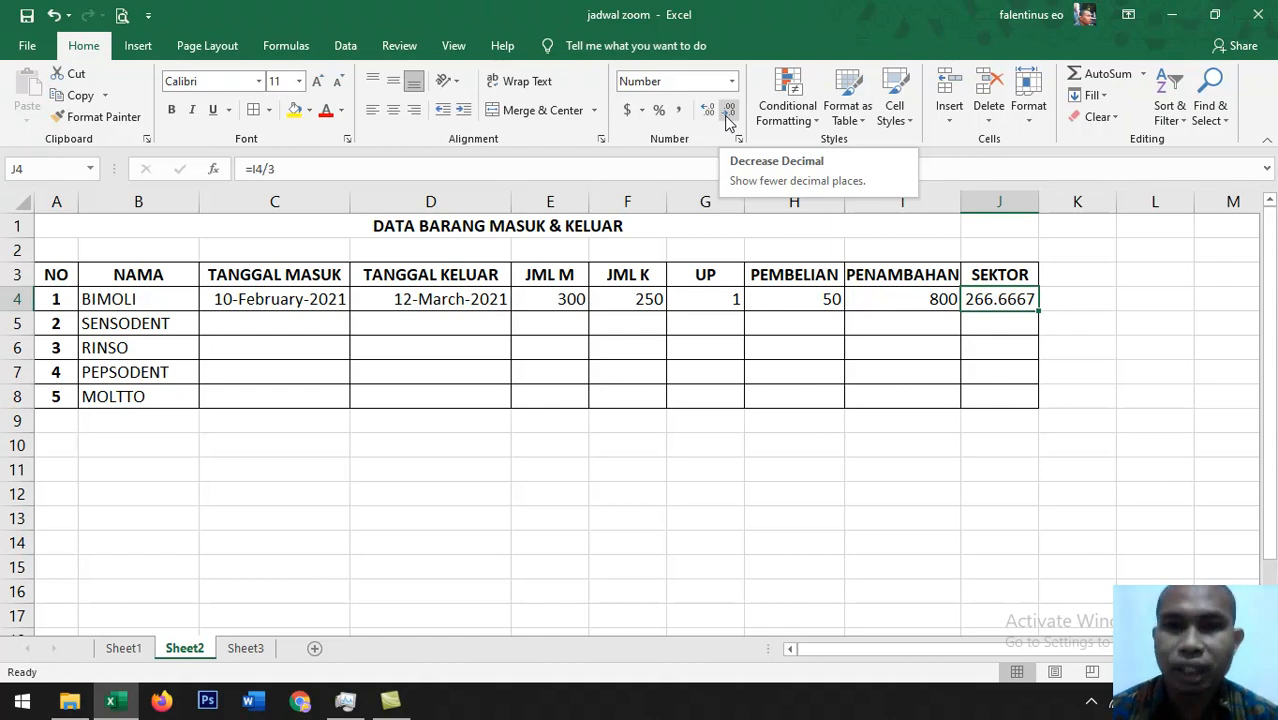
pyautogui.click(729, 113)
pyautogui.click(729, 113)
pyautogui.click(729, 115)
pyautogui.click(729, 115)
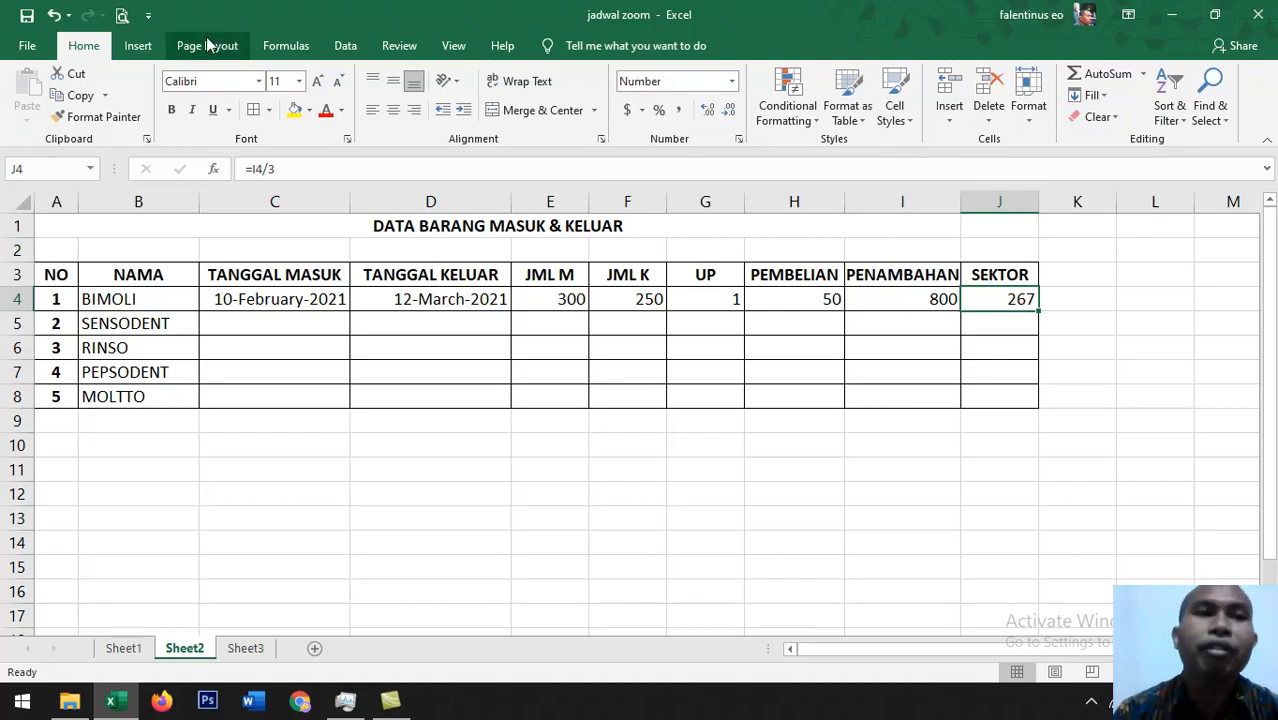
# Step: Preview both print pages of the goods table to check how its columns are split, and return to the worksheet
pyautogui.click(10, 45)
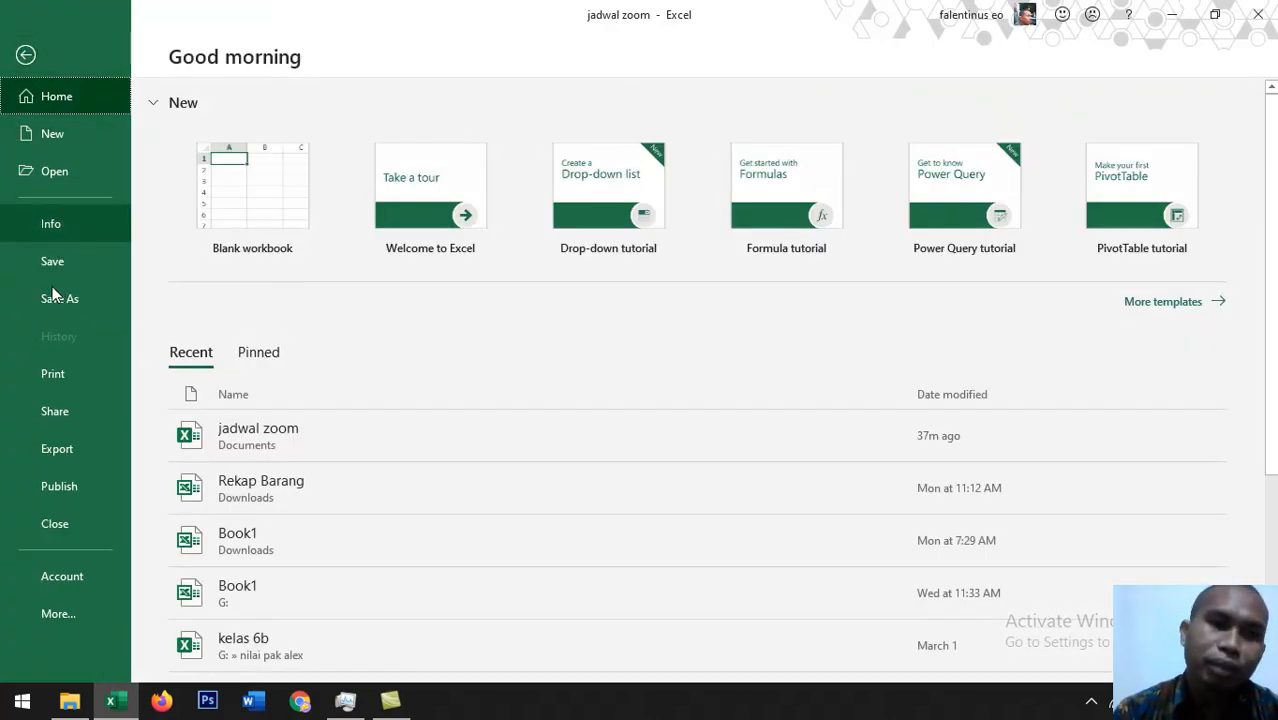
pyautogui.click(68, 377)
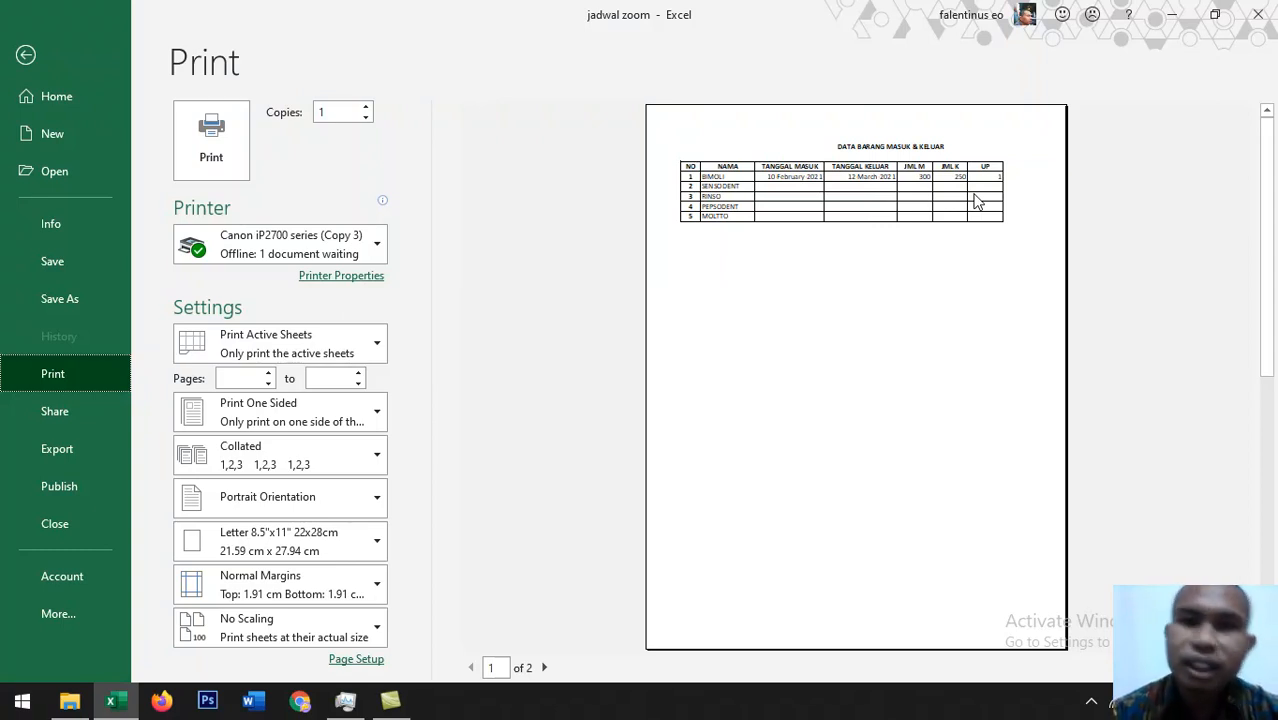
pyautogui.click(544, 668)
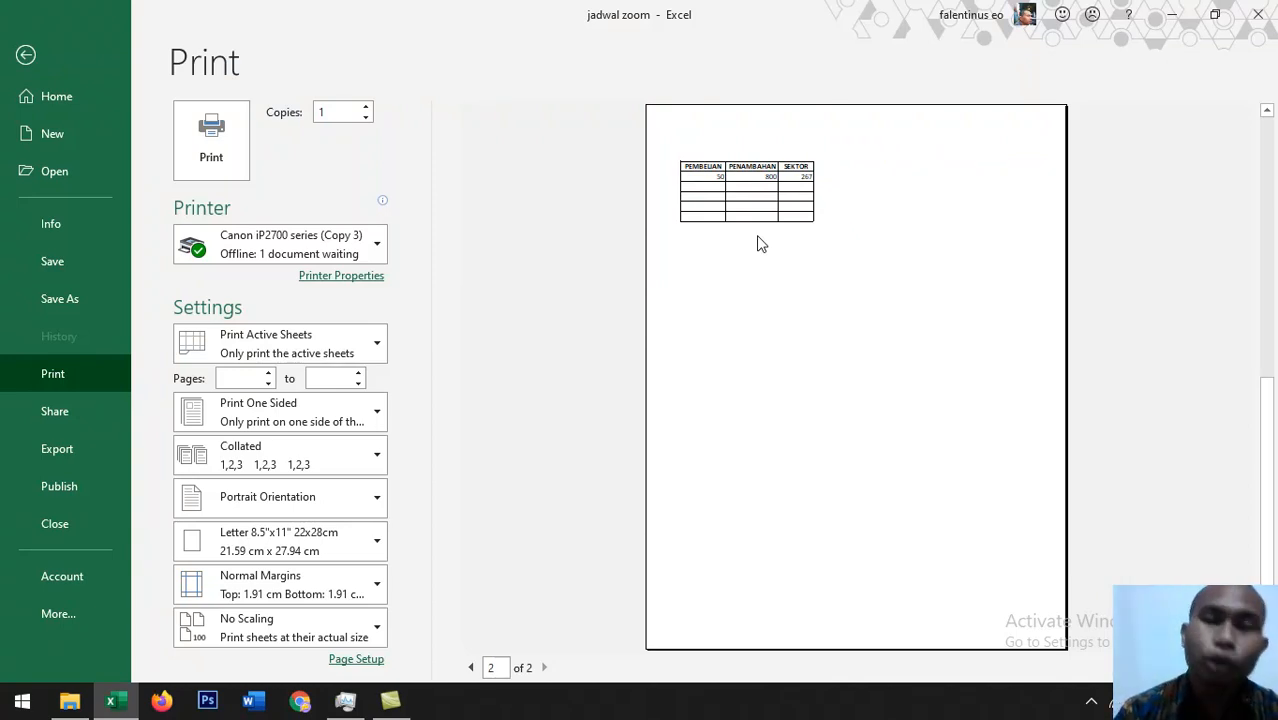
pyautogui.click(28, 58)
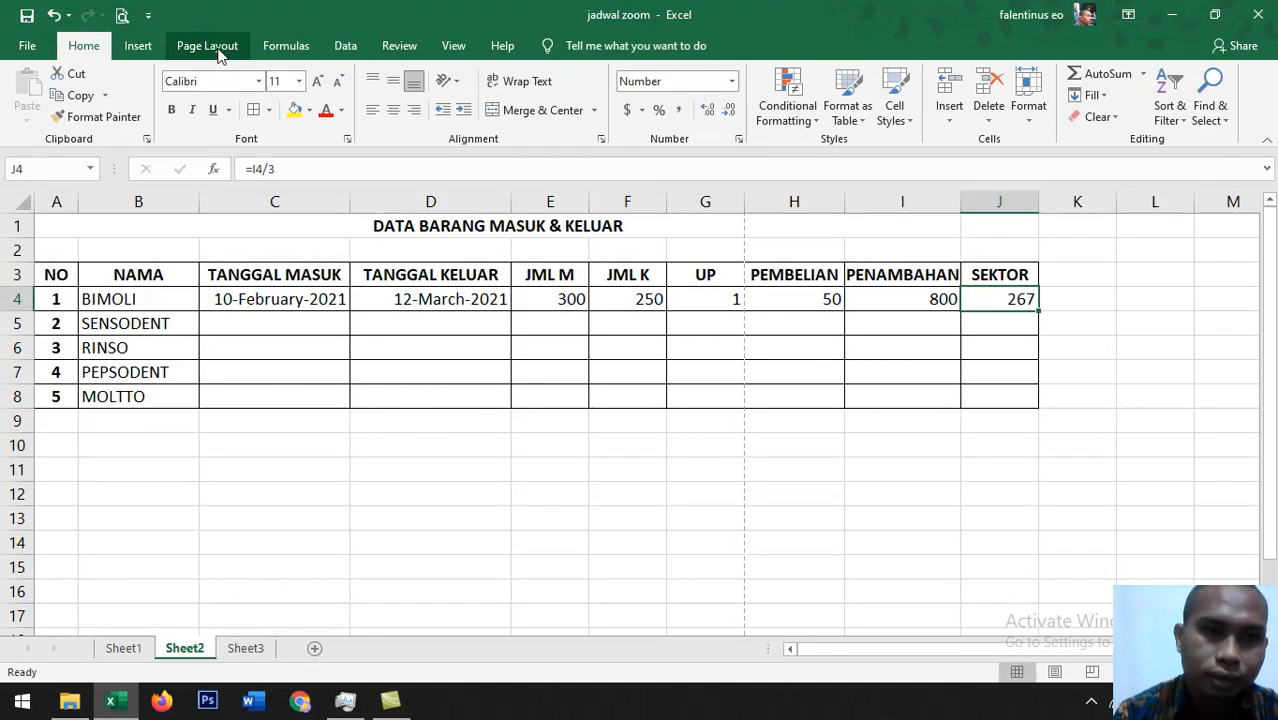
# Step: Change the page orientation of the goods table sheet to Landscape
pyautogui.click(184, 55)
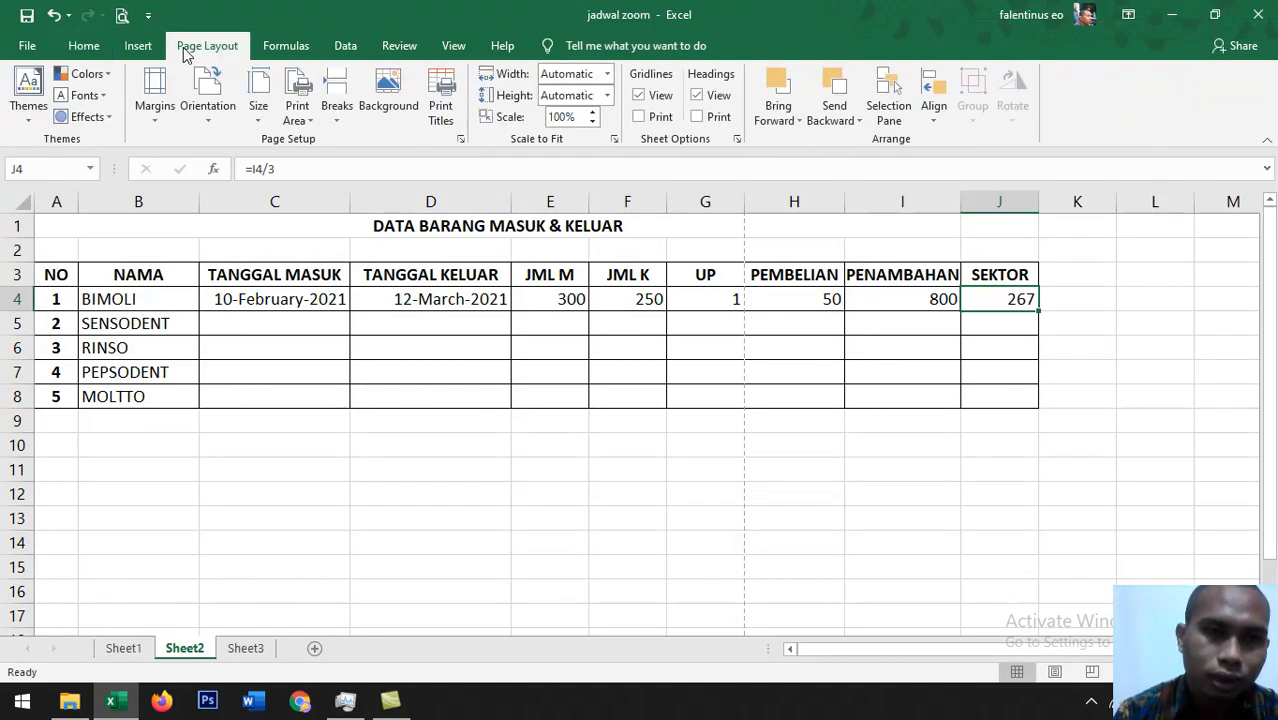
pyautogui.click(212, 119)
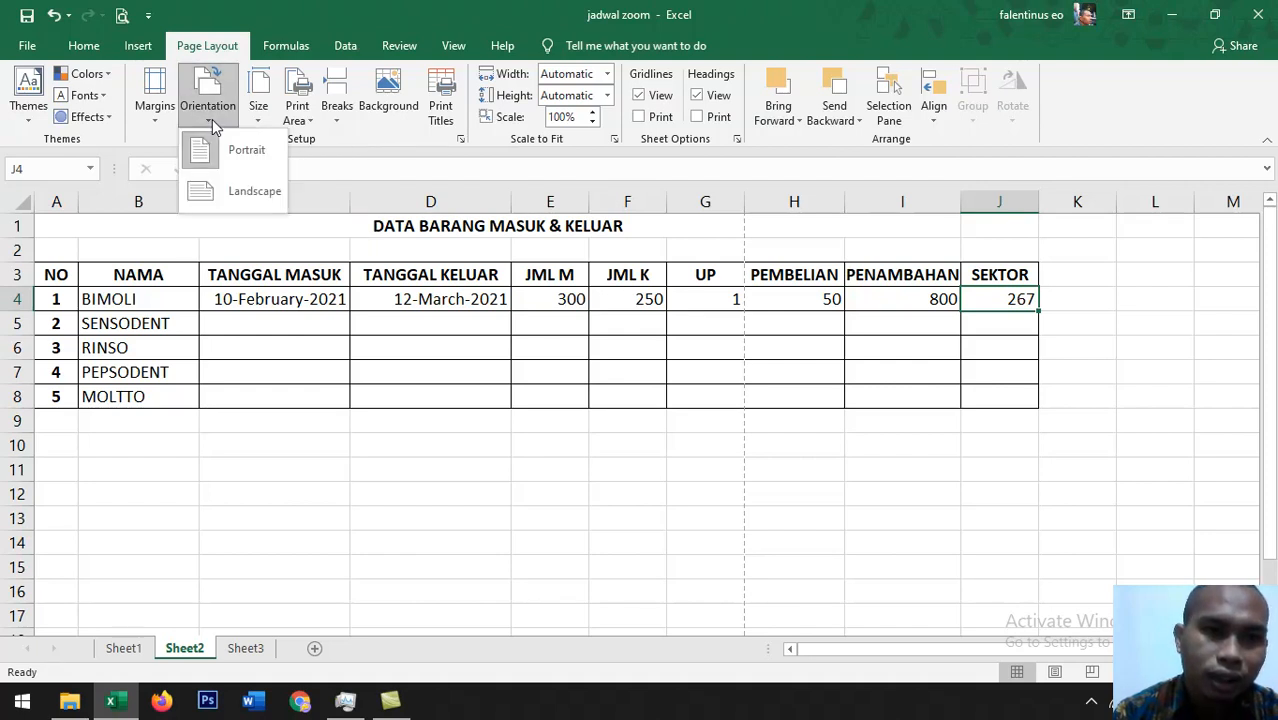
pyautogui.click(230, 195)
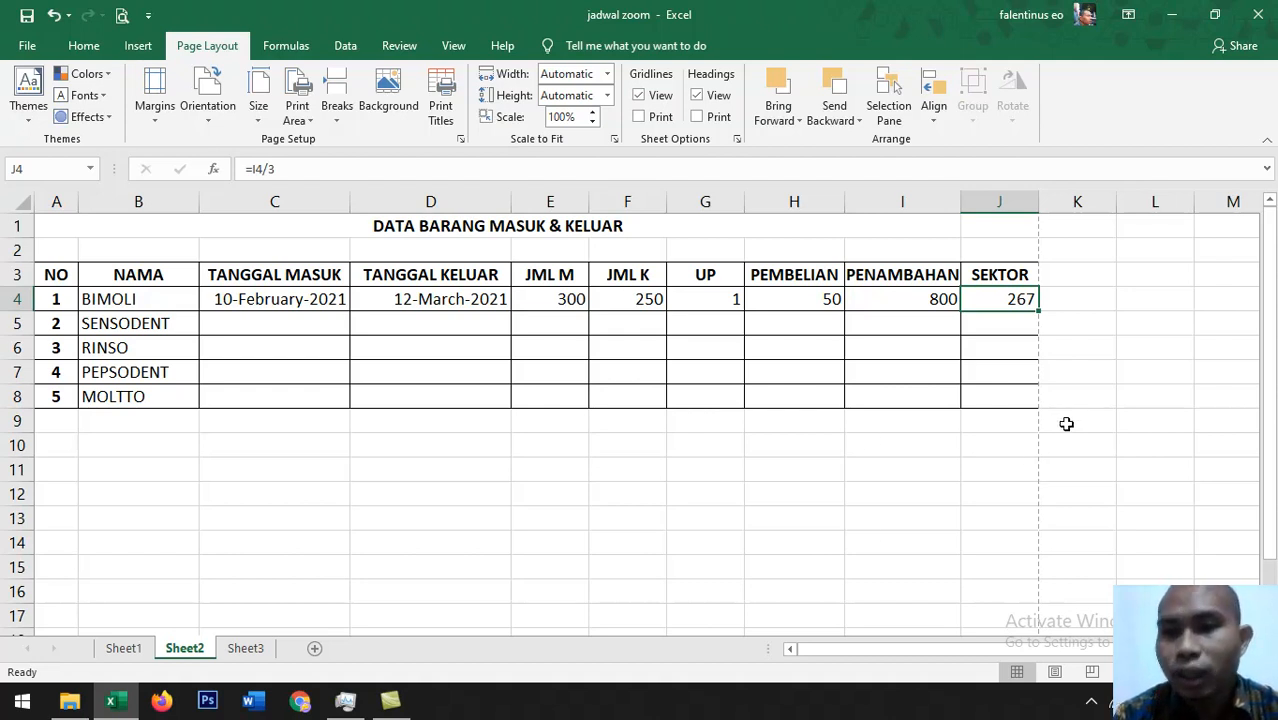
# Step: Check the landscape layout of the goods table in the print preview and return to the worksheet
pyautogui.click(27, 47)
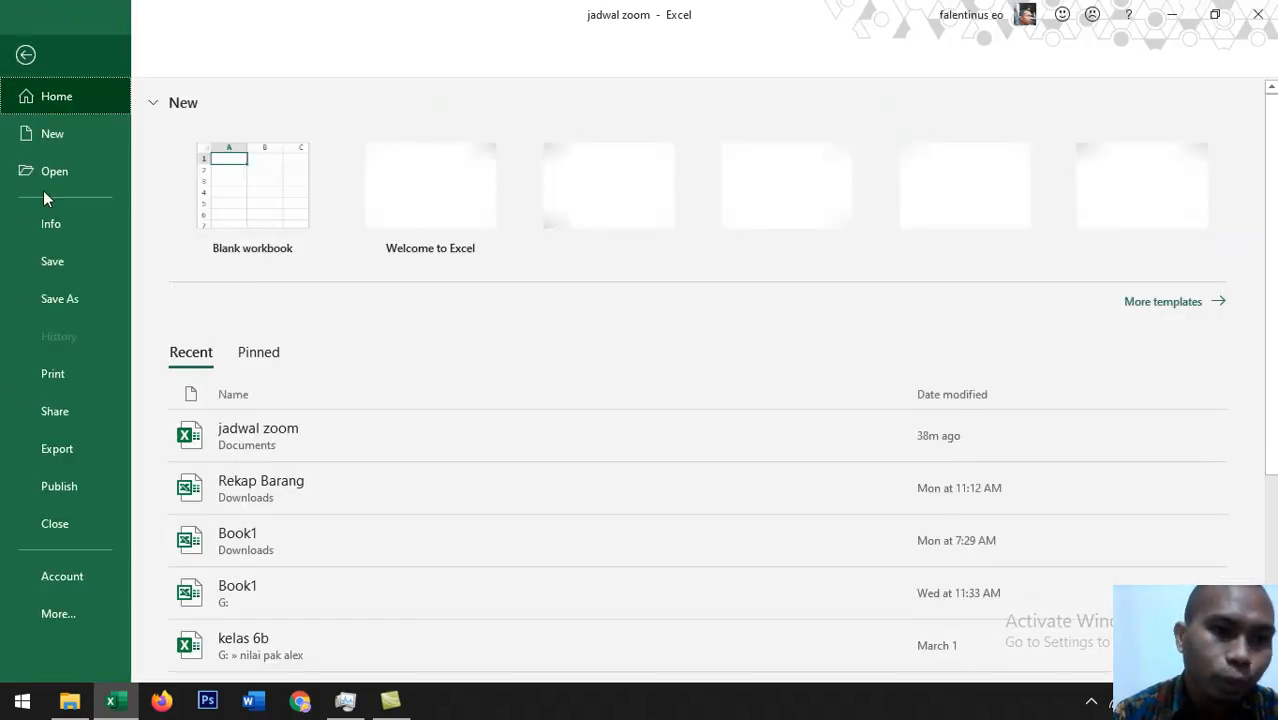
pyautogui.click(56, 378)
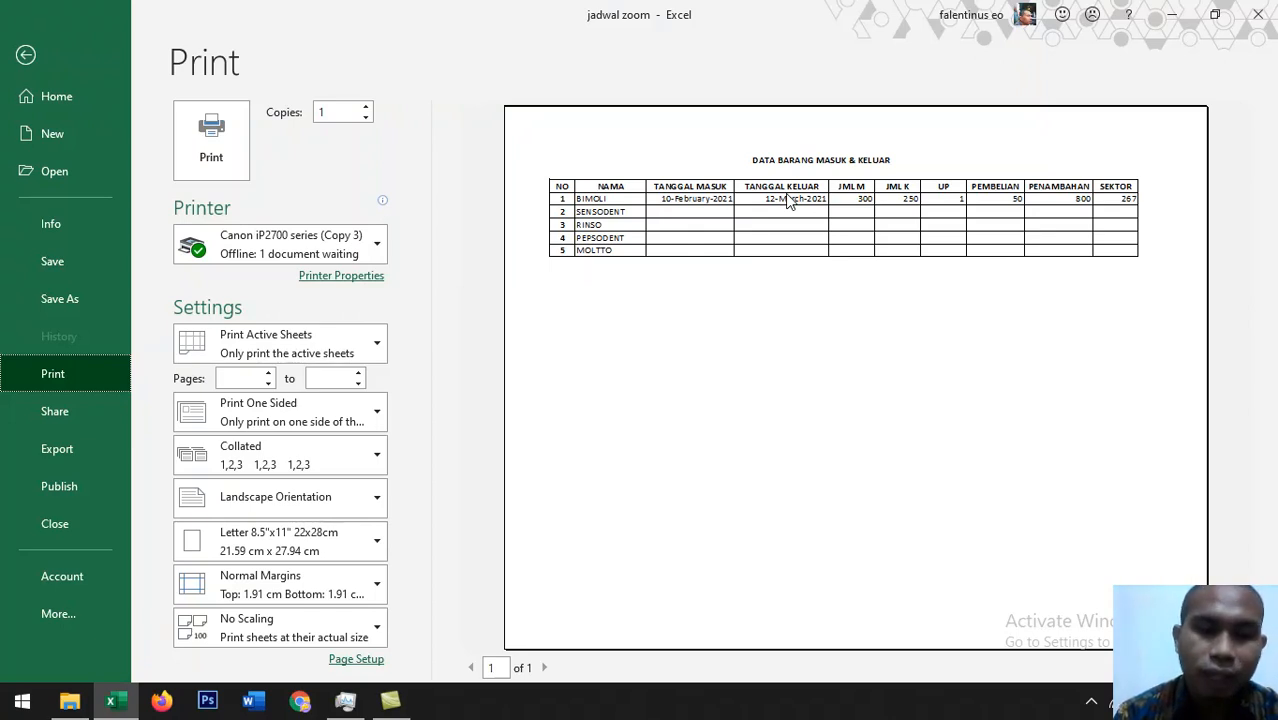
pyautogui.press('Escape')
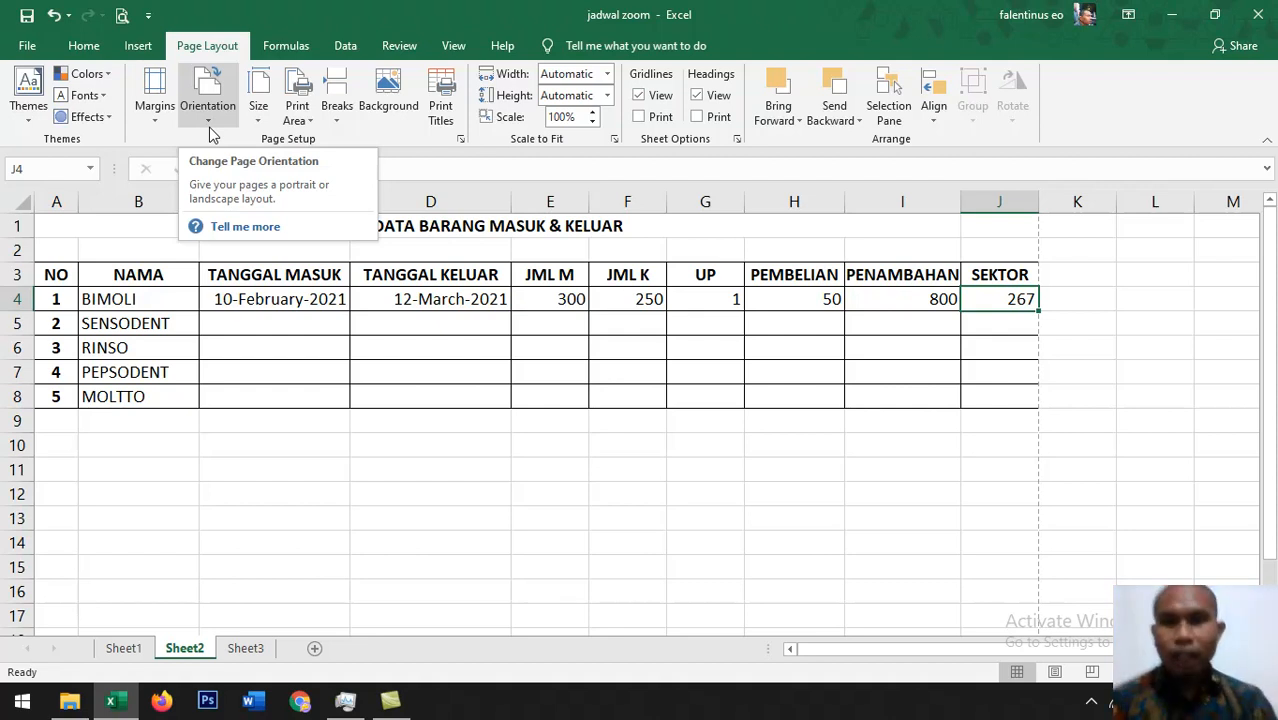
# Step: Extend the merged, centred title DATA BARANG MASUK & KELUAR across A1:J1 by unmerging it and merging it again over all table columns
pyautogui.click(750, 234)
pyautogui.moveTo(750, 240); pyautogui.dragTo(858, 227)
pyautogui.press('Return')
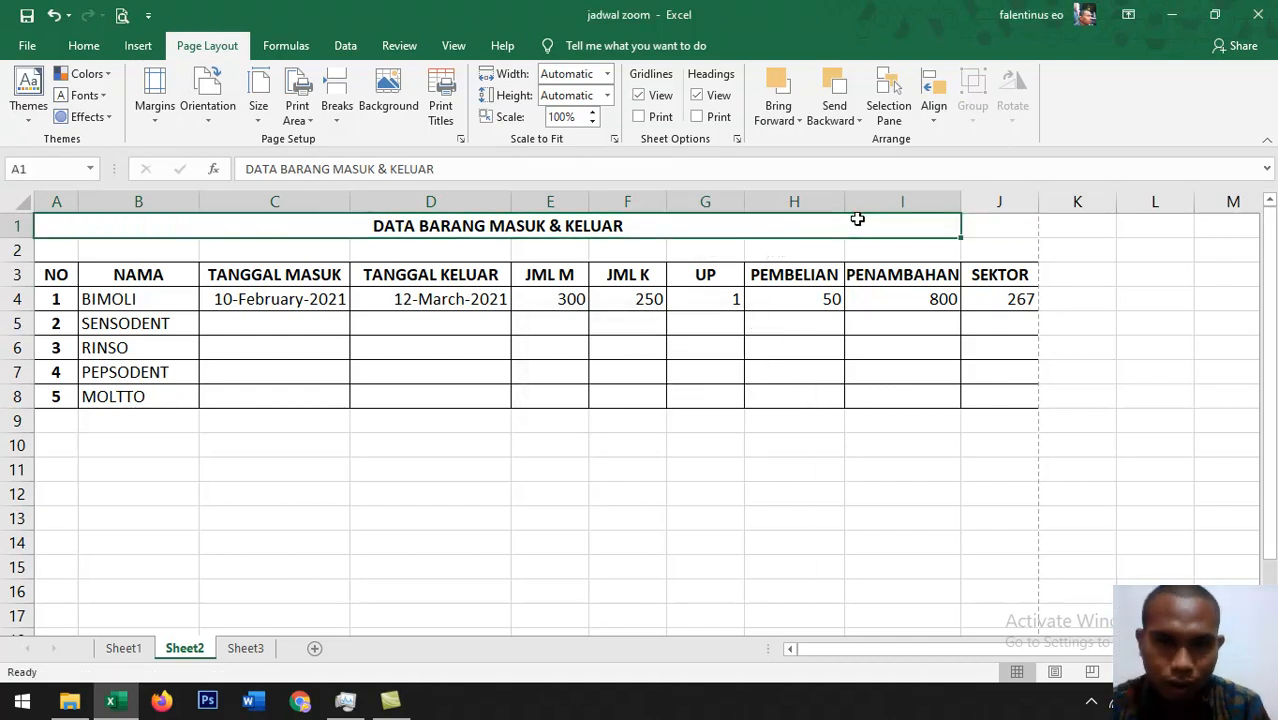
pyautogui.moveTo(821, 229); pyautogui.dragTo(974, 229)
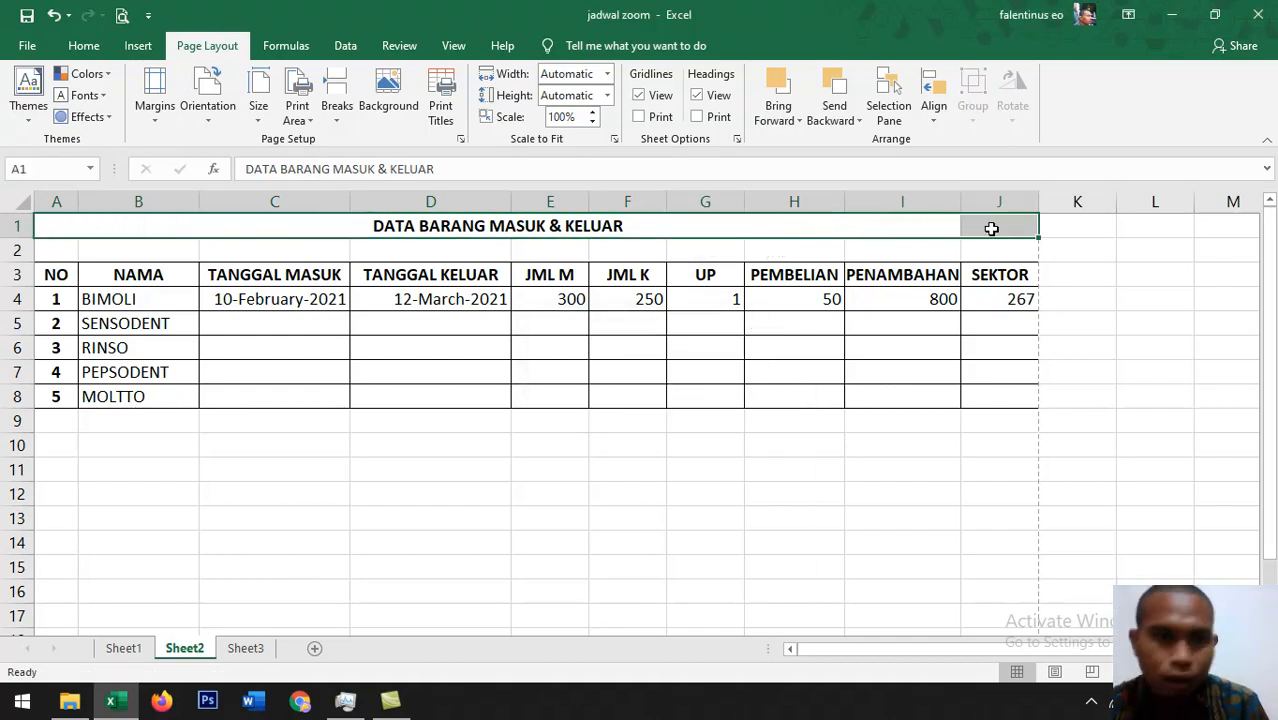
pyautogui.click(62, 45)
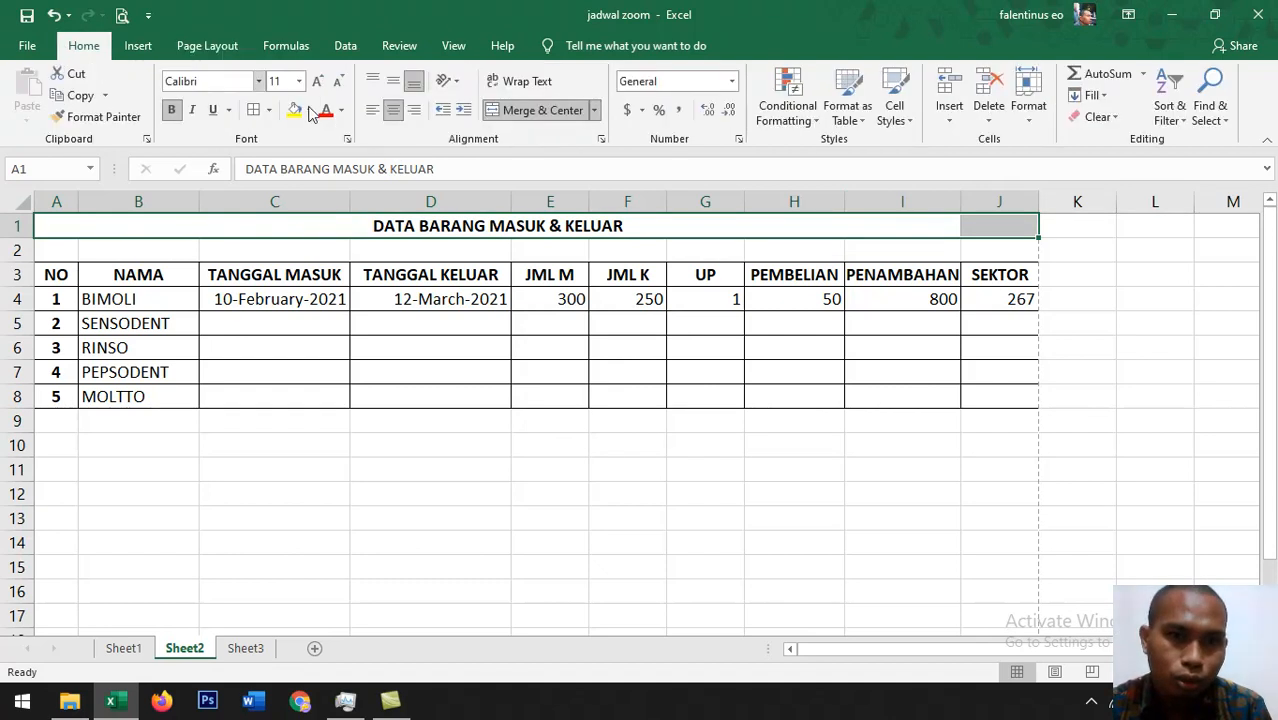
pyautogui.click(530, 114)
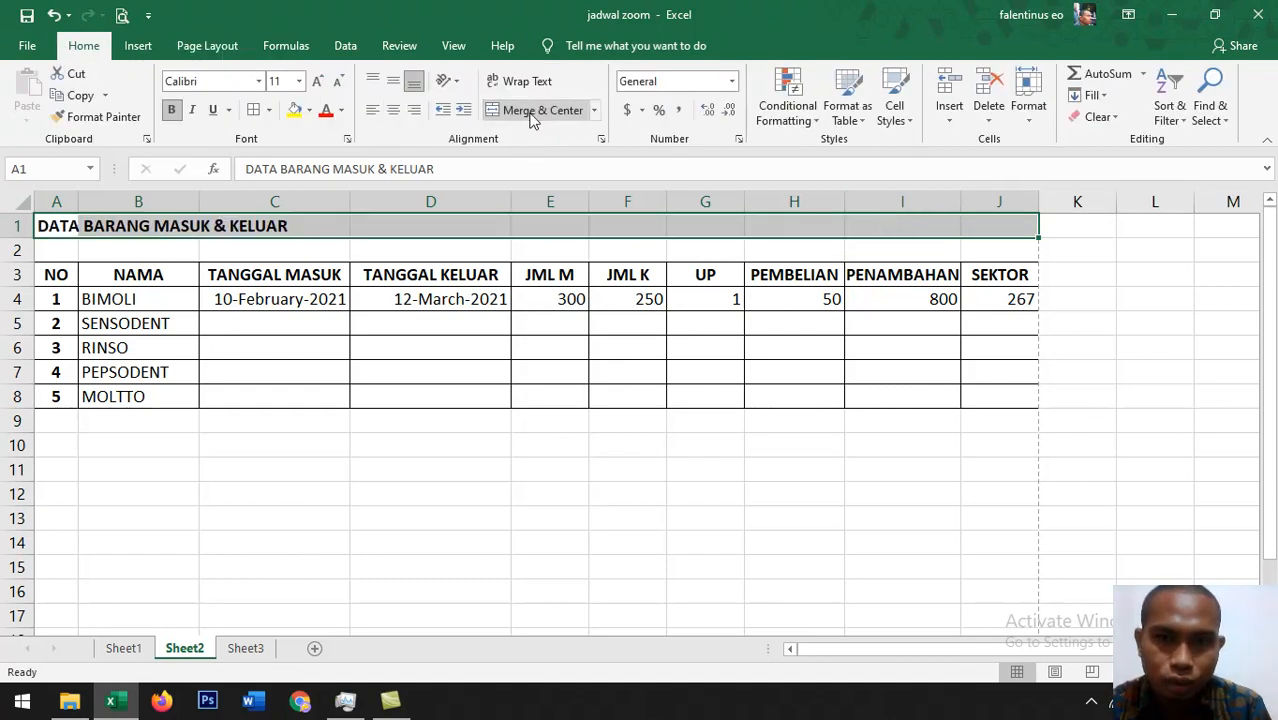
pyautogui.click(530, 114)
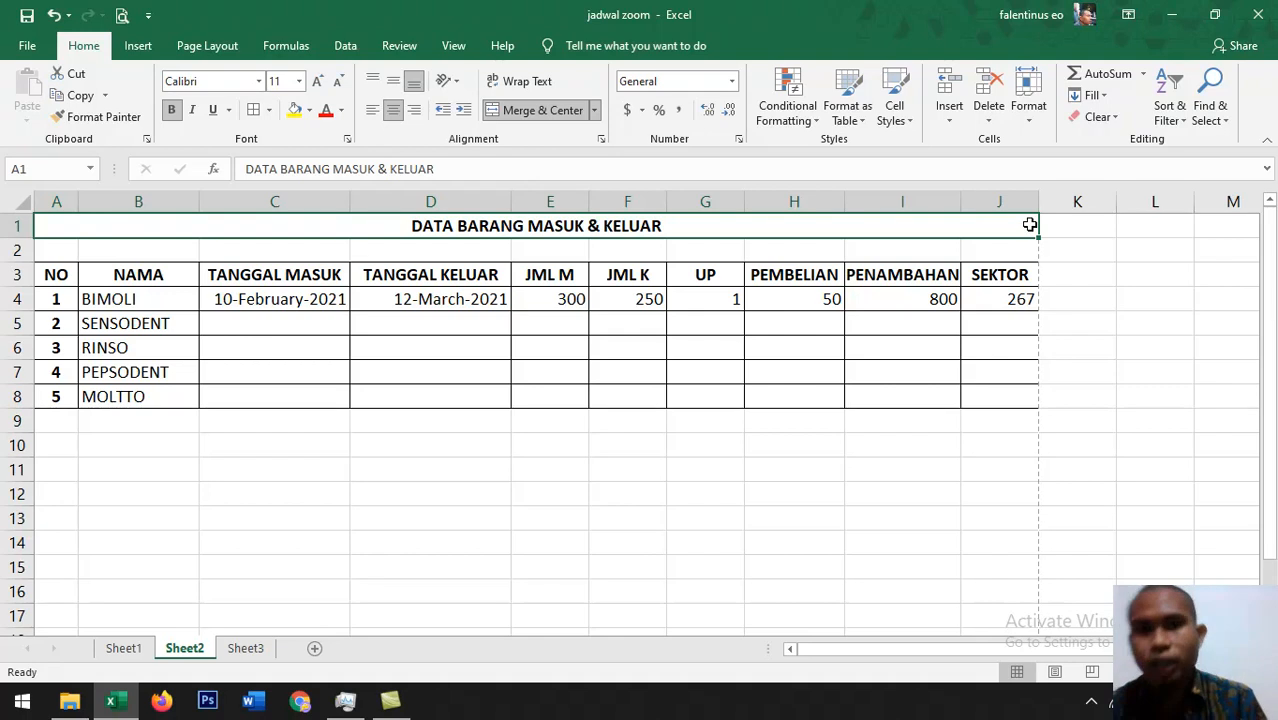
pyautogui.click(662, 494)
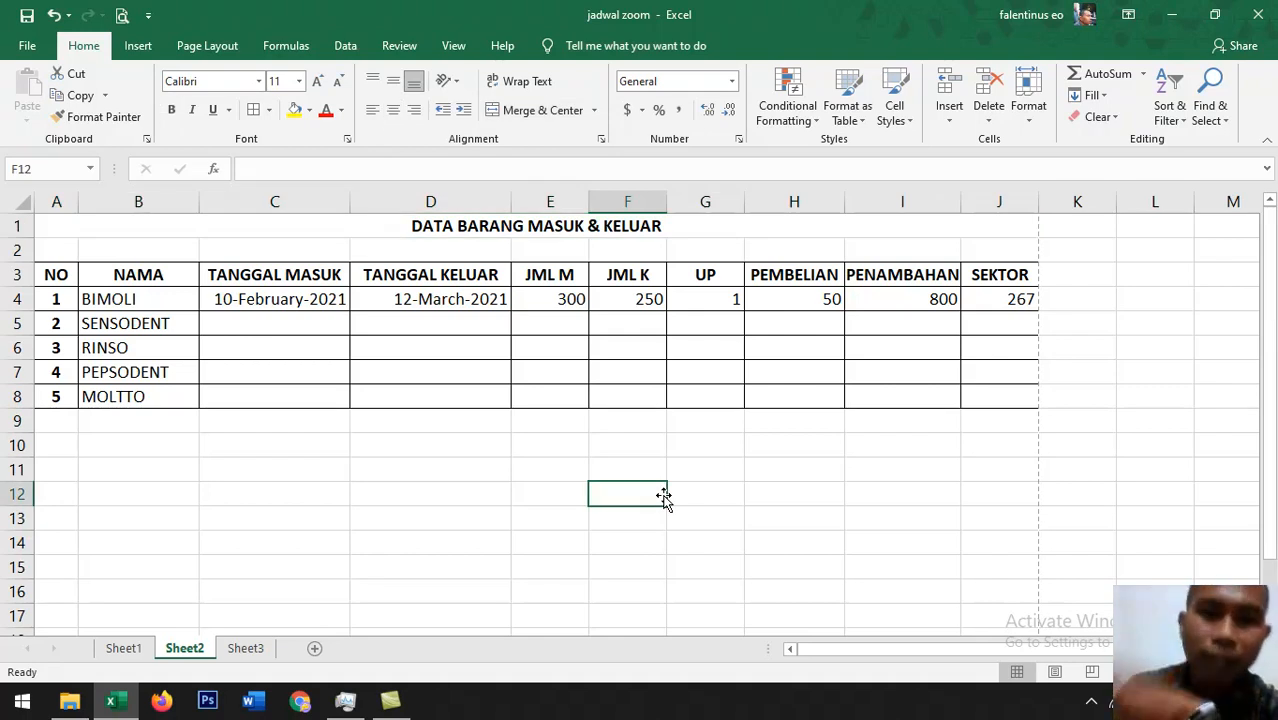